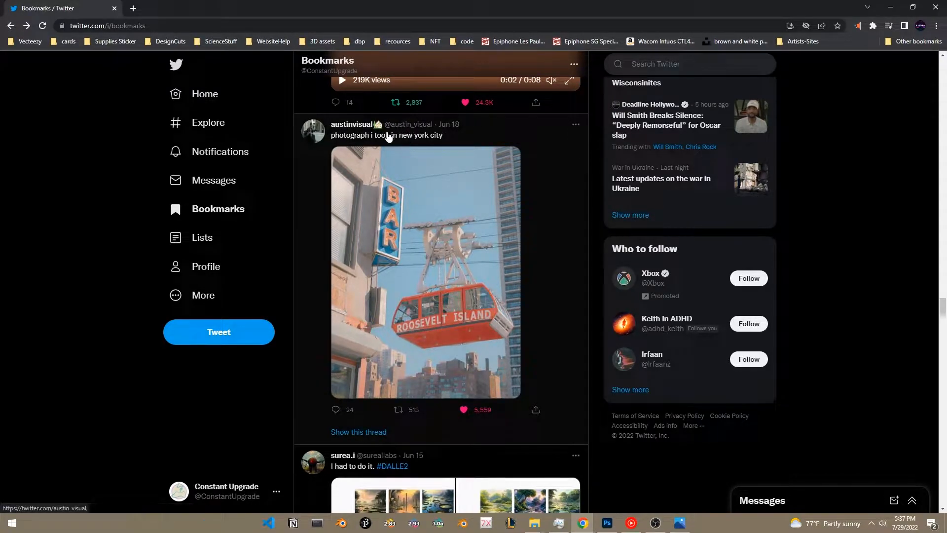
- Enlarge the Roosevelt Island tram reference photo and place a resized DSC03115.JPG viewer window beside it for comparison
{"action": "left_click", "coordinate": [458, 284]}
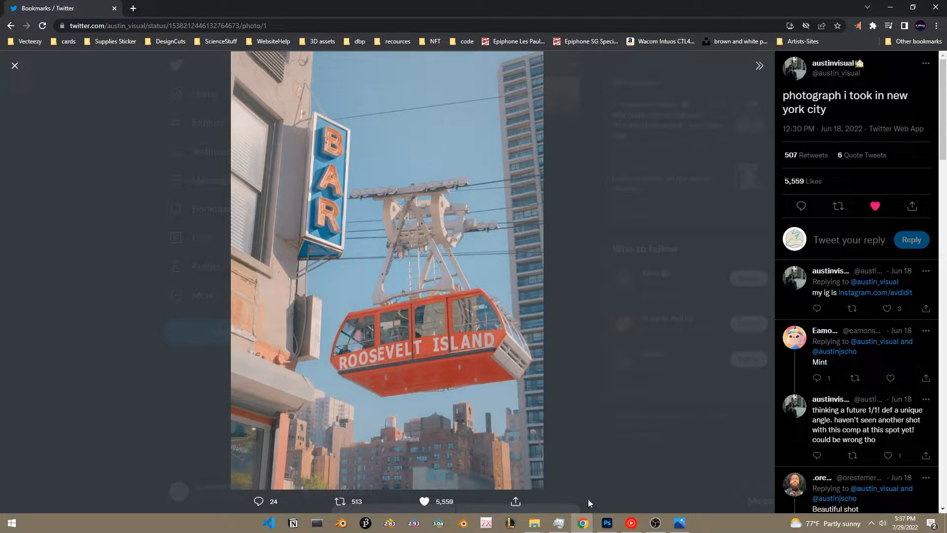
{"action": "left_click", "coordinate": [534, 521]}
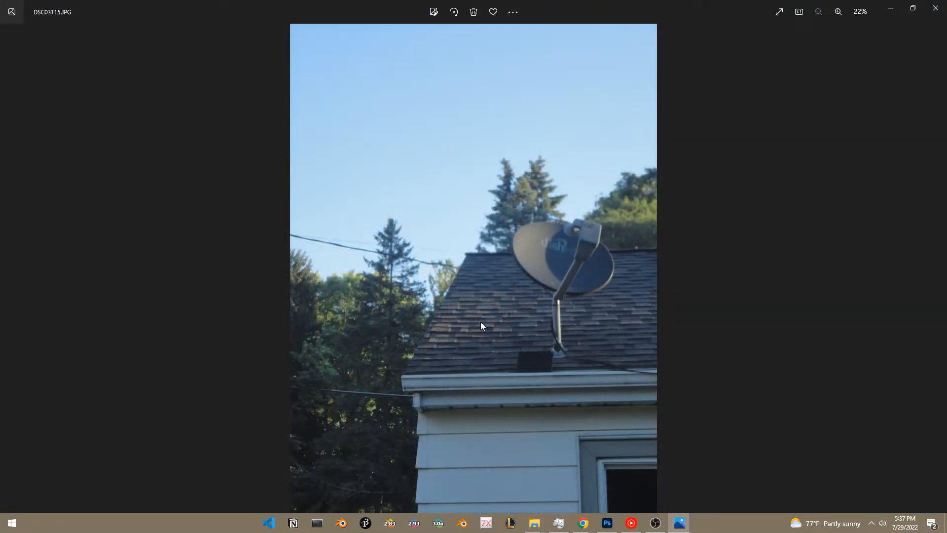
{"action": "left_click_drag", "start_coordinate": [416, 7], "coordinate": [700, 94]}
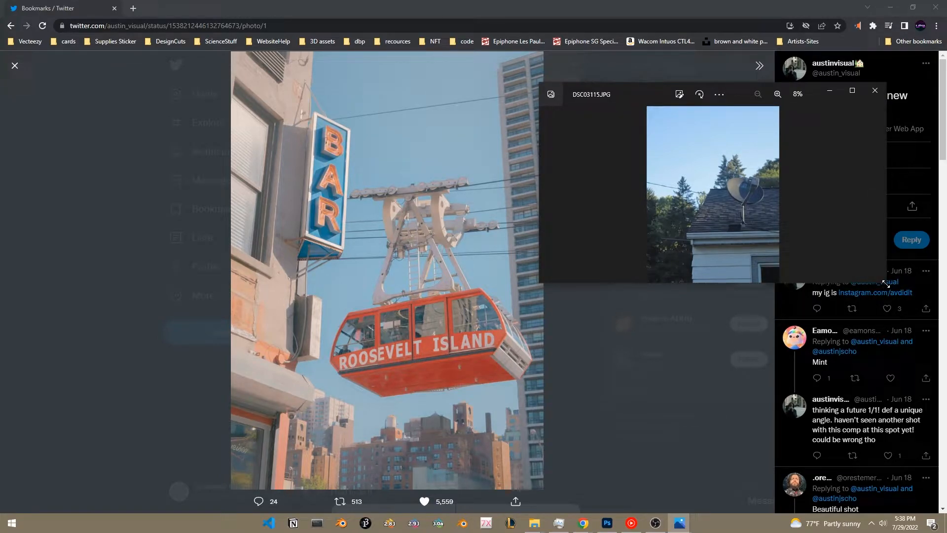
{"action": "left_click_drag", "start_coordinate": [886, 283], "coordinate": [924, 479]}
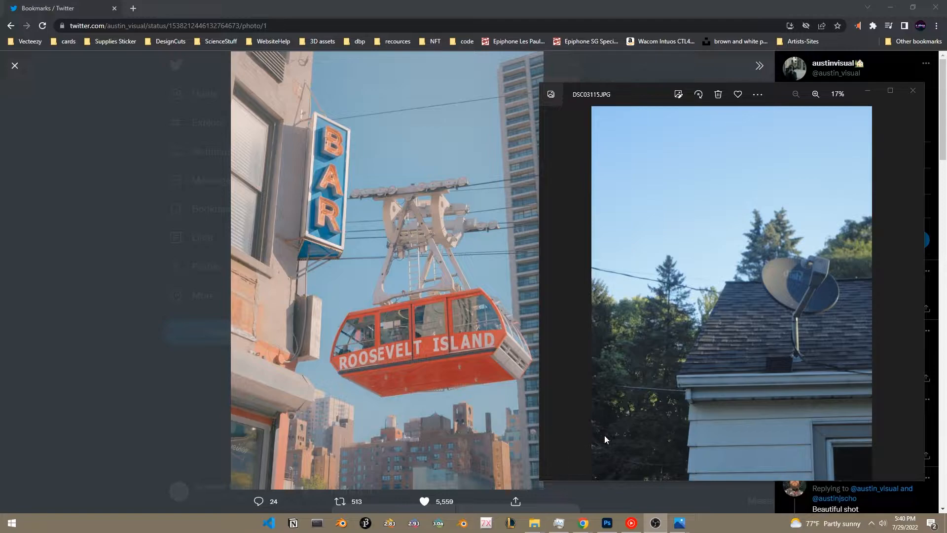
- Switch to Photoshop and open DSC03115.JPG
{"action": "left_click", "coordinate": [607, 524]}
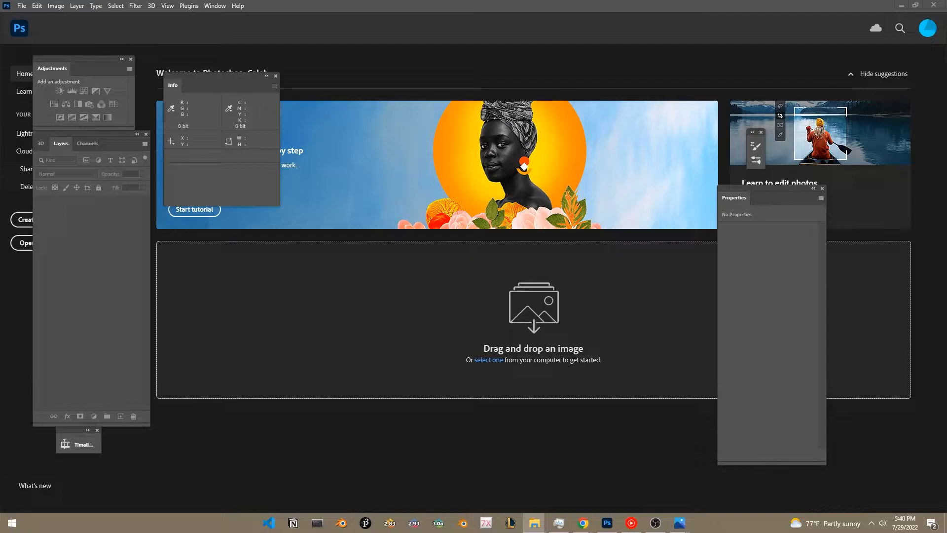
{"action": "left_click_drag", "start_coordinate": [0, 237], "coordinate": [428, 324]}
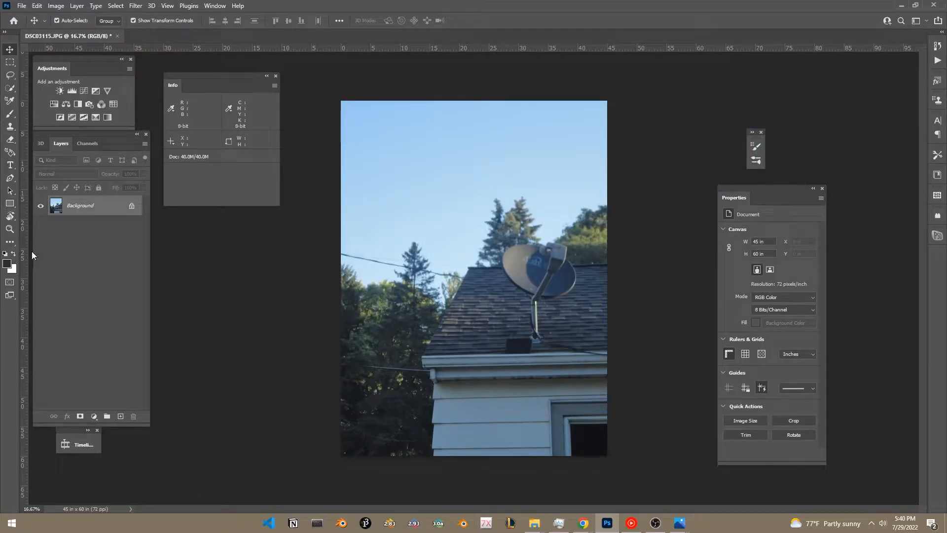
- Crop the photo to a 5:7 portrait ratio, keeping its full height and trimming the excess width from the right side
{"action": "key", "text": "c"}
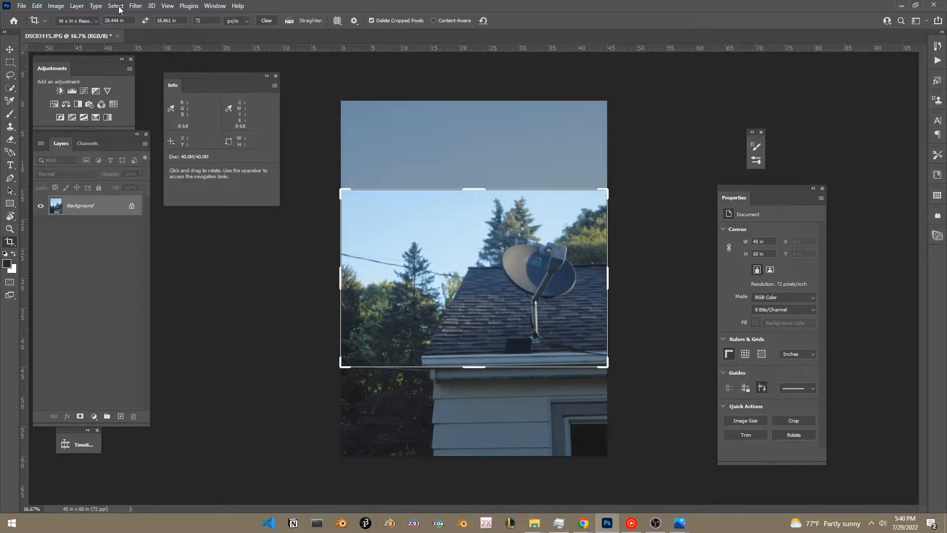
{"action": "left_click", "coordinate": [77, 21]}
{"action": "left_click", "coordinate": [96, 72]}
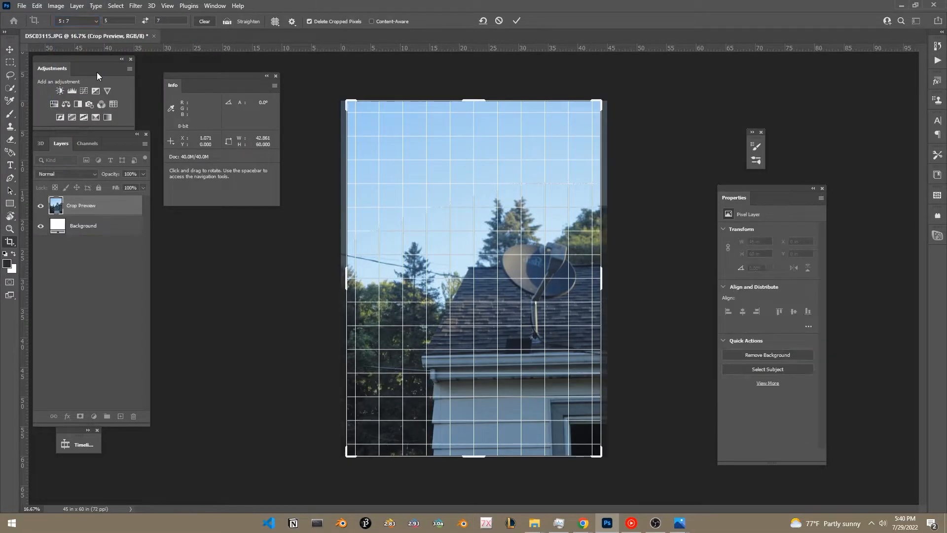
{"action": "left_click_drag", "start_coordinate": [497, 210], "coordinate": [499, 222]}
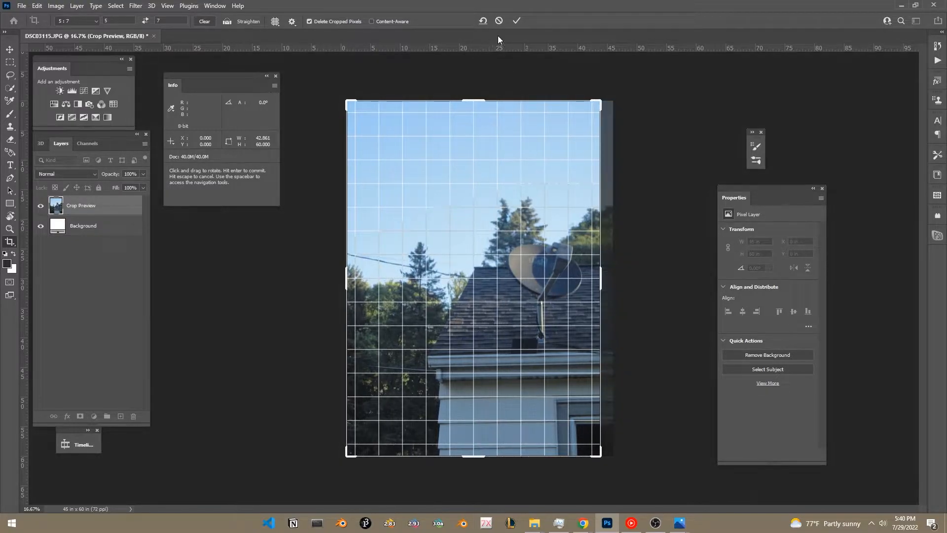
{"action": "left_click", "coordinate": [516, 21]}
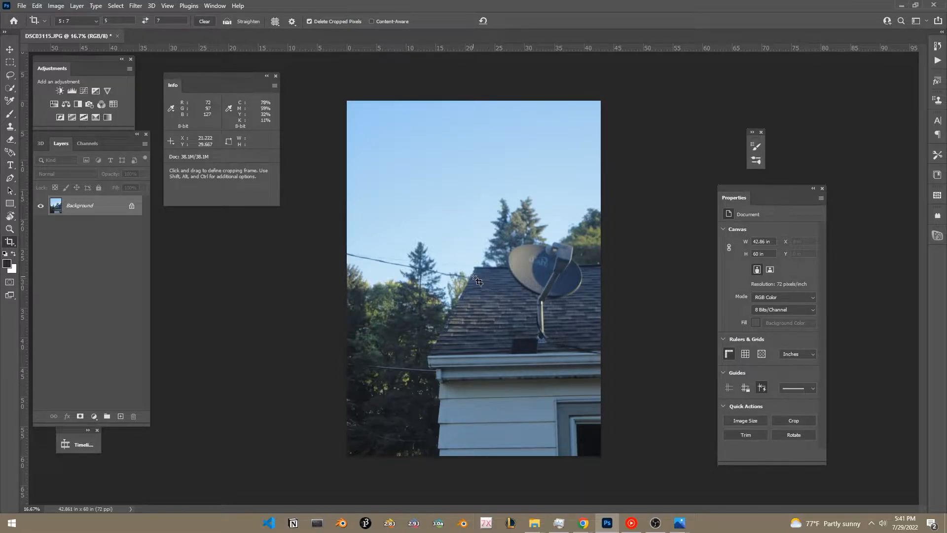
- Unlock the Background layer and add a Black & White adjustment layer above it
{"action": "left_click", "coordinate": [132, 205]}
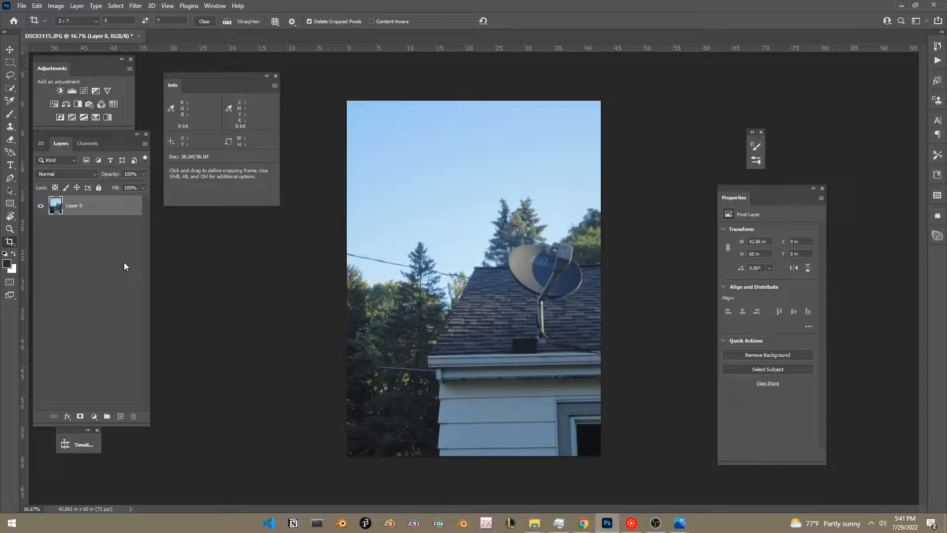
{"action": "left_click", "coordinate": [65, 104]}
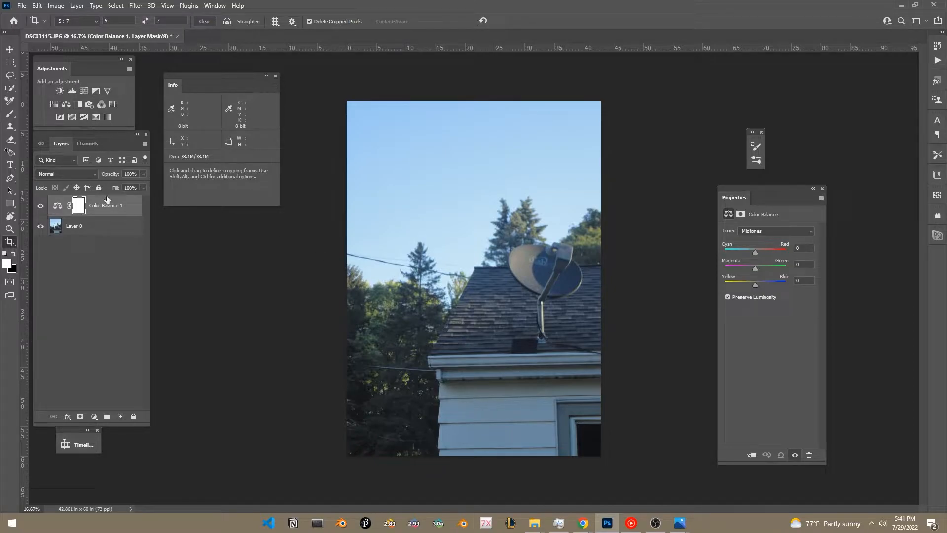
{"action": "left_click_drag", "start_coordinate": [102, 206], "coordinate": [133, 416]}
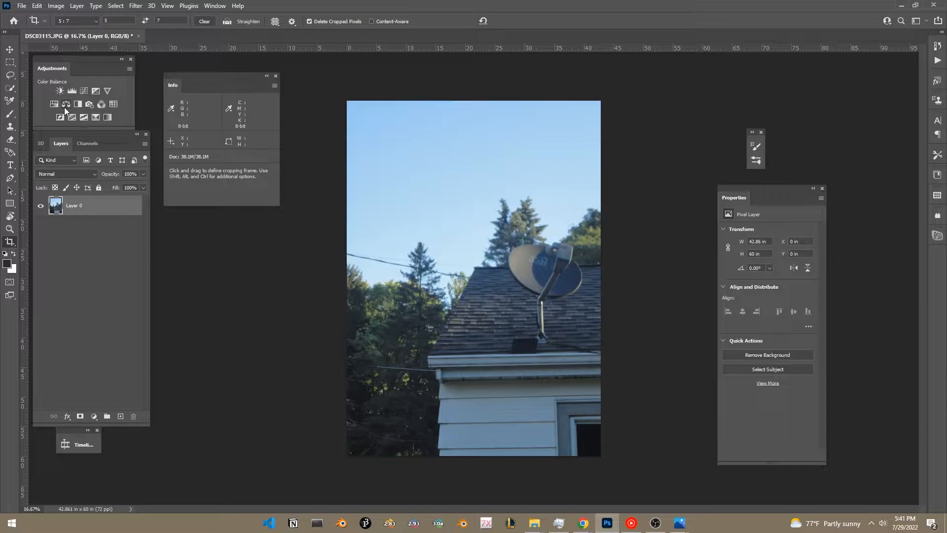
{"action": "left_click", "coordinate": [77, 104]}
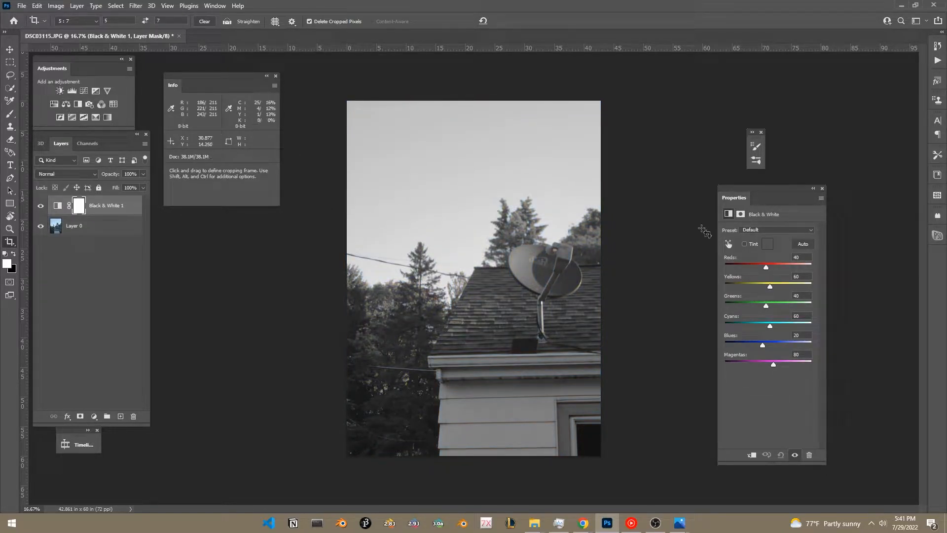
- Add a Color Balance adjustment layer beneath the Black & White layer and set its midtones Cyan–Red value to +6
{"action": "left_click", "coordinate": [66, 105]}
{"action": "left_click_drag", "start_coordinate": [103, 207], "coordinate": [109, 231]}
{"action": "left_click_drag", "start_coordinate": [755, 252], "coordinate": [780, 252]}
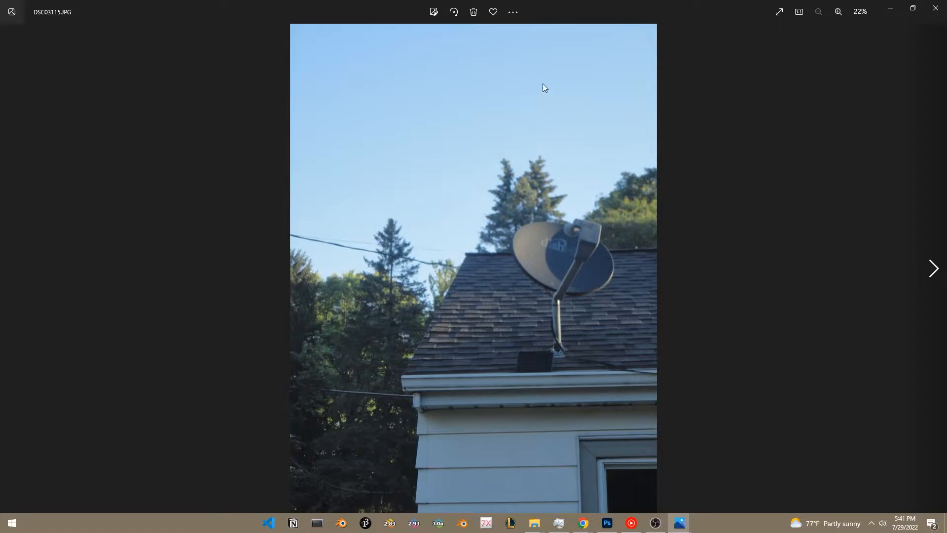
{"action": "left_click_drag", "start_coordinate": [603, 8], "coordinate": [0, 308]}
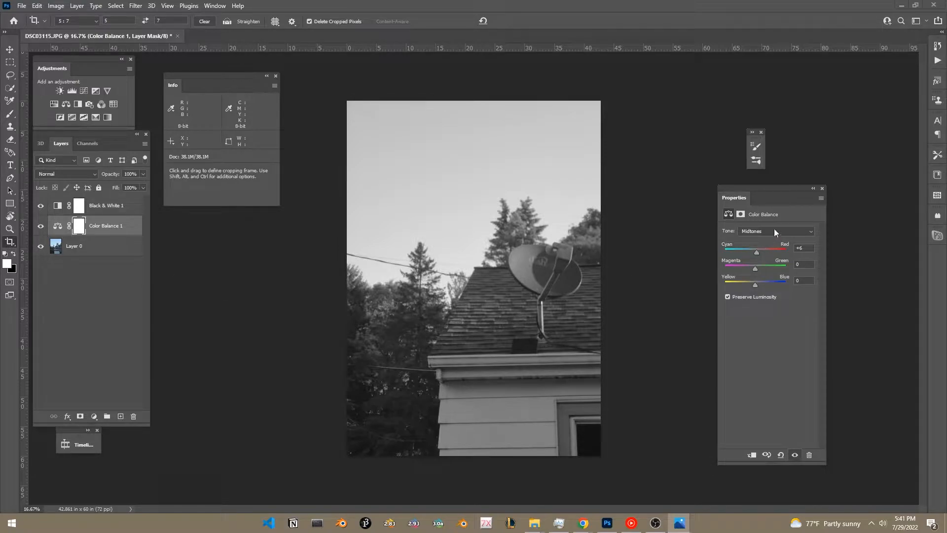
{"action": "left_click", "coordinate": [129, 224]}
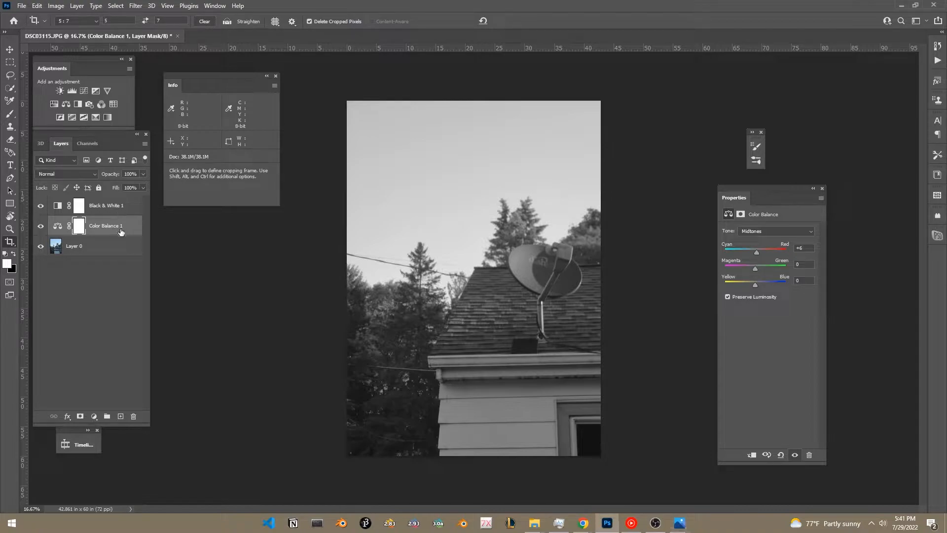
- Set the Black & White layer to Reds 186, Yellows 266, Greens 2, Cyans 22, Blues 36 and Magentas 19
{"action": "left_click", "coordinate": [129, 206]}
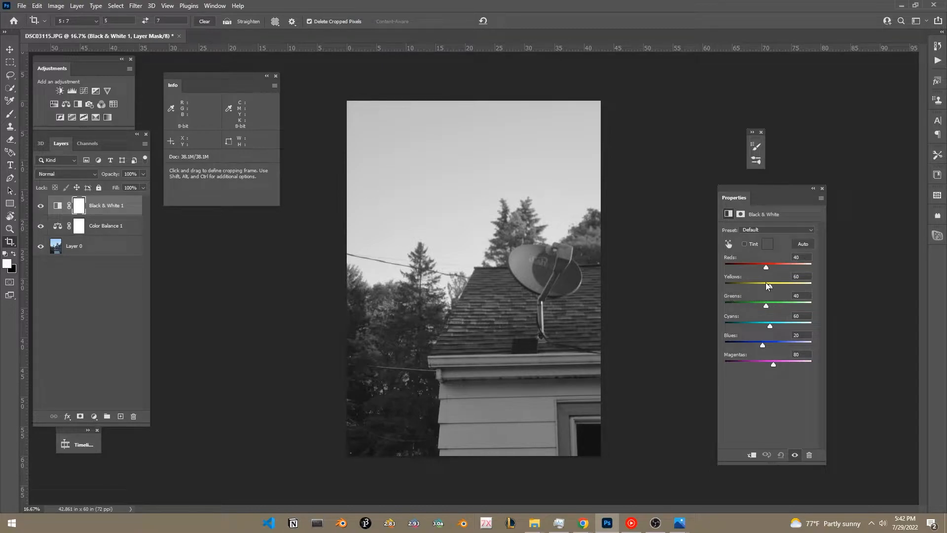
{"action": "left_click_drag", "start_coordinate": [781, 286], "coordinate": [773, 344]}
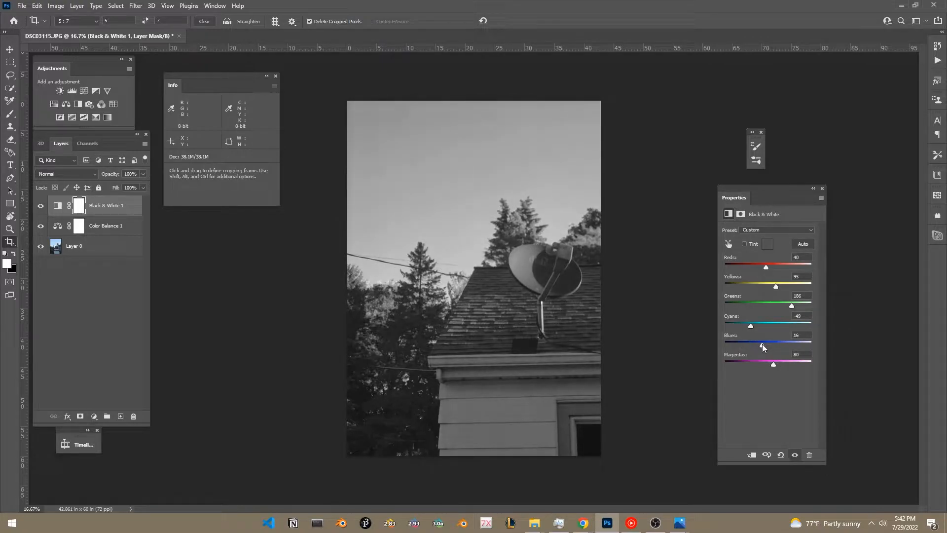
{"action": "mouse_move", "coordinate": [763, 327]}
{"action": "left_mouse_down"}
{"action": "mouse_move", "coordinate": [777, 327]}
{"action": "mouse_move", "coordinate": [764, 337]}
{"action": "left_mouse_up"}
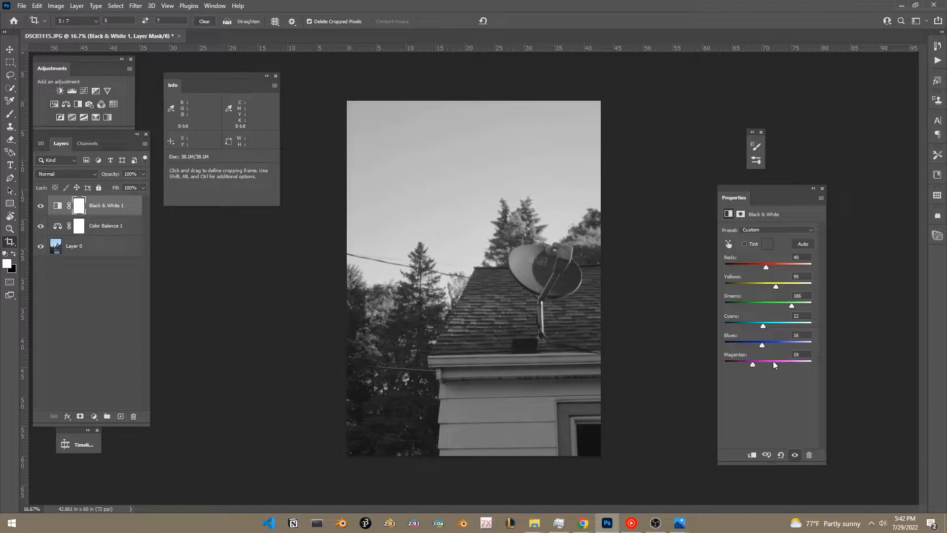
{"action": "left_click_drag", "start_coordinate": [724, 267], "coordinate": [864, 285]}
{"action": "left_click_drag", "start_coordinate": [776, 286], "coordinate": [762, 353]}
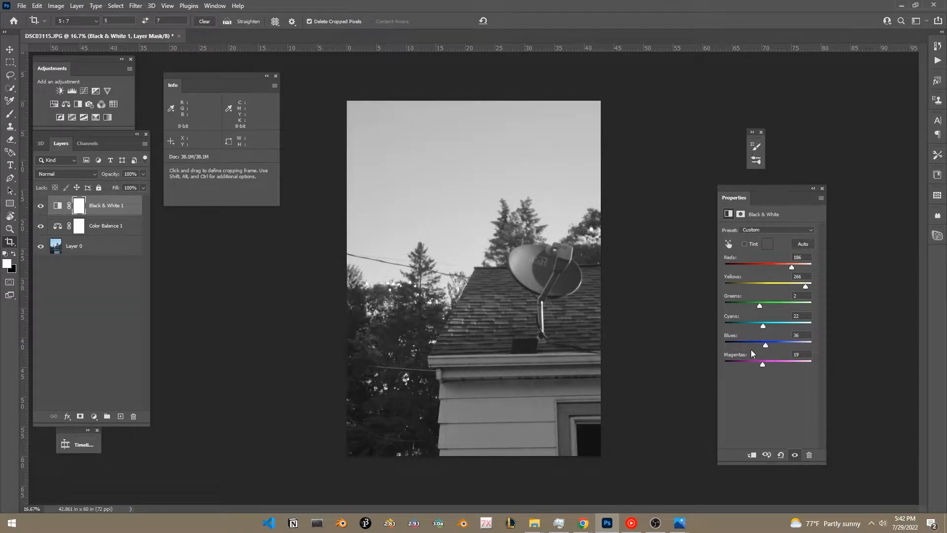
{"action": "left_click", "coordinate": [120, 231]}
{"action": "left_click", "coordinate": [763, 230]}
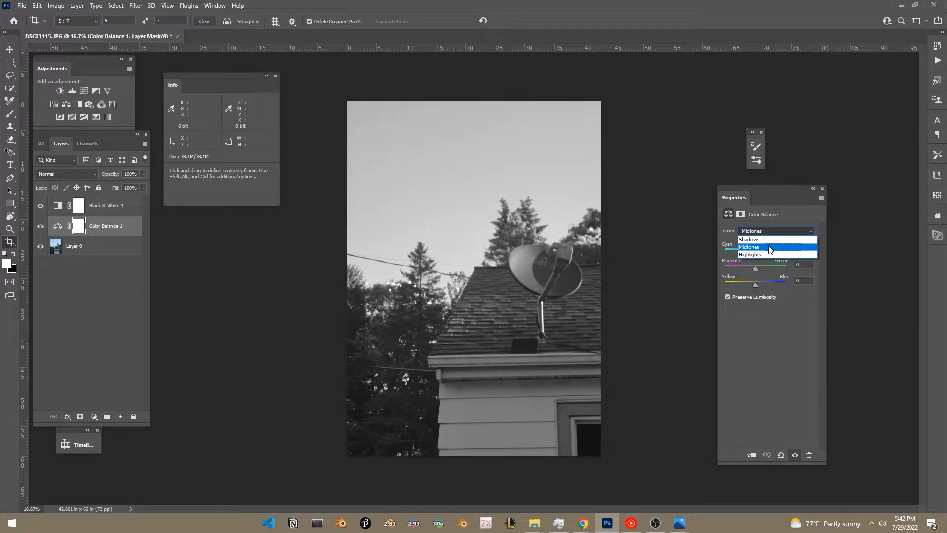
{"action": "left_click", "coordinate": [753, 346]}
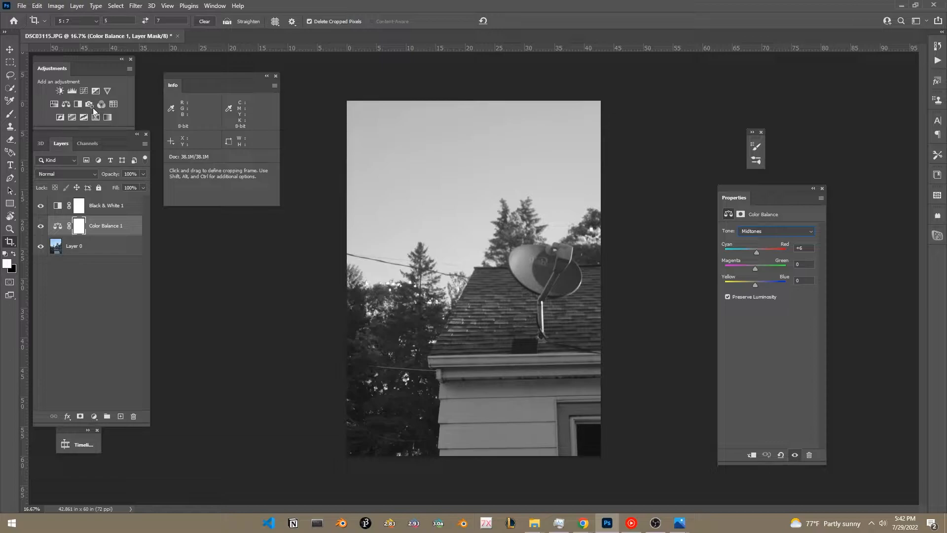
- Add a Curves adjustment layer and move it above the Black & White layer
{"action": "left_click", "coordinate": [84, 91]}
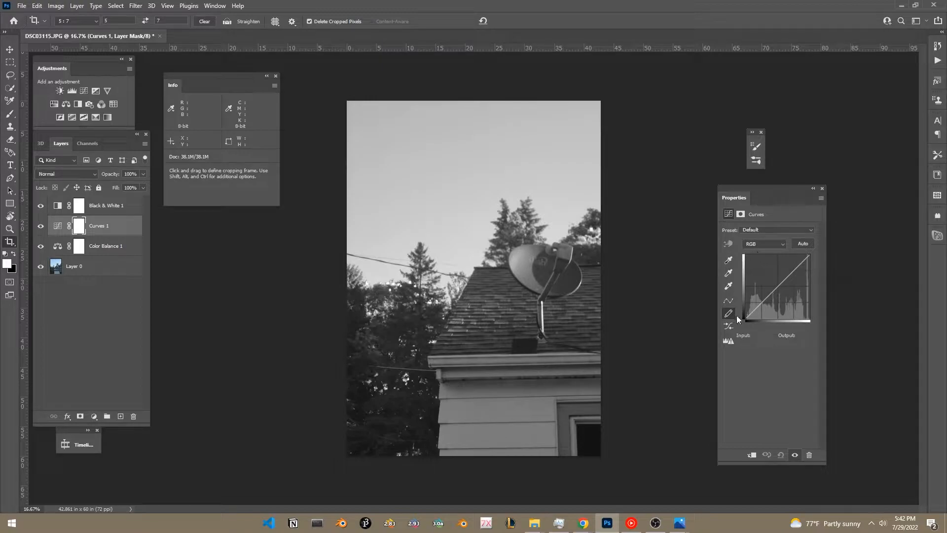
{"action": "left_click", "coordinate": [101, 266]}
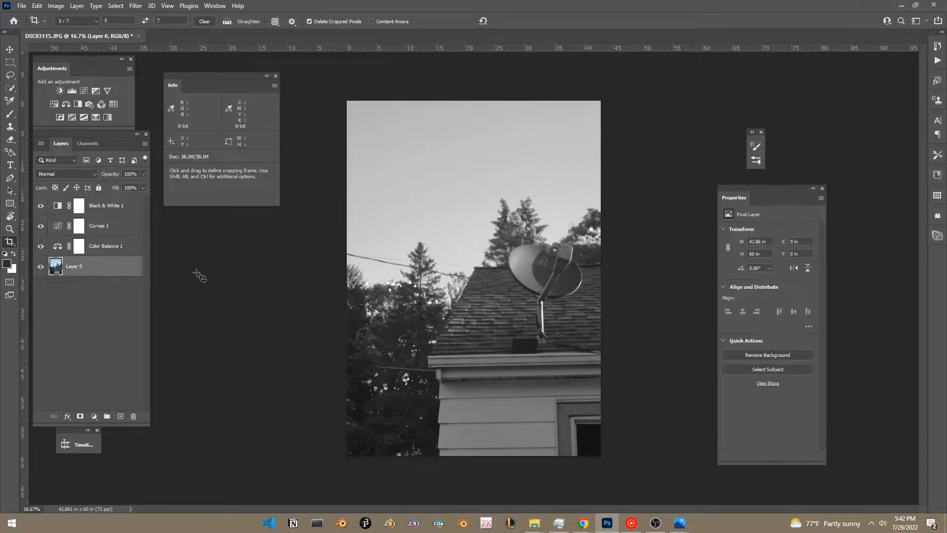
{"action": "left_click", "coordinate": [112, 207]}
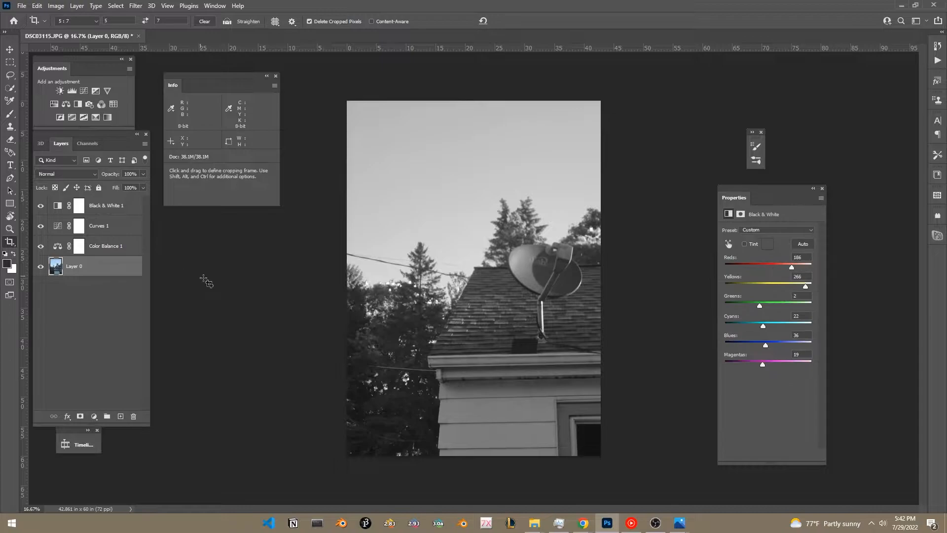
{"action": "left_click", "coordinate": [113, 250]}
{"action": "left_click_drag", "start_coordinate": [114, 228], "coordinate": [118, 204]}
- Try adjusting the tree shadows and the roof tones directly on the image with the Curves layer, undoing each change
{"action": "left_click", "coordinate": [728, 243]}
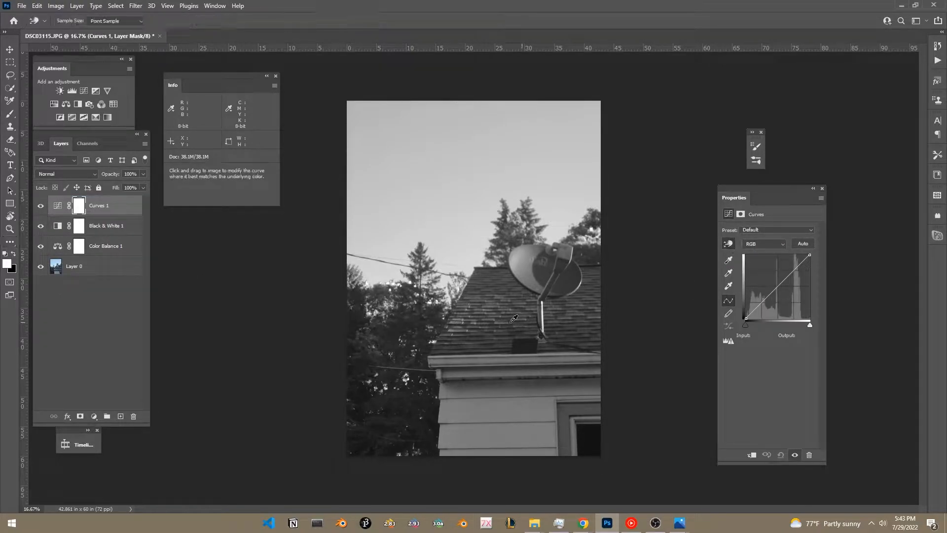
{"action": "mouse_move", "coordinate": [398, 327]}
{"action": "left_mouse_down"}
{"action": "mouse_move", "coordinate": [399, 315]}
{"action": "mouse_move", "coordinate": [397, 339]}
{"action": "left_mouse_up"}
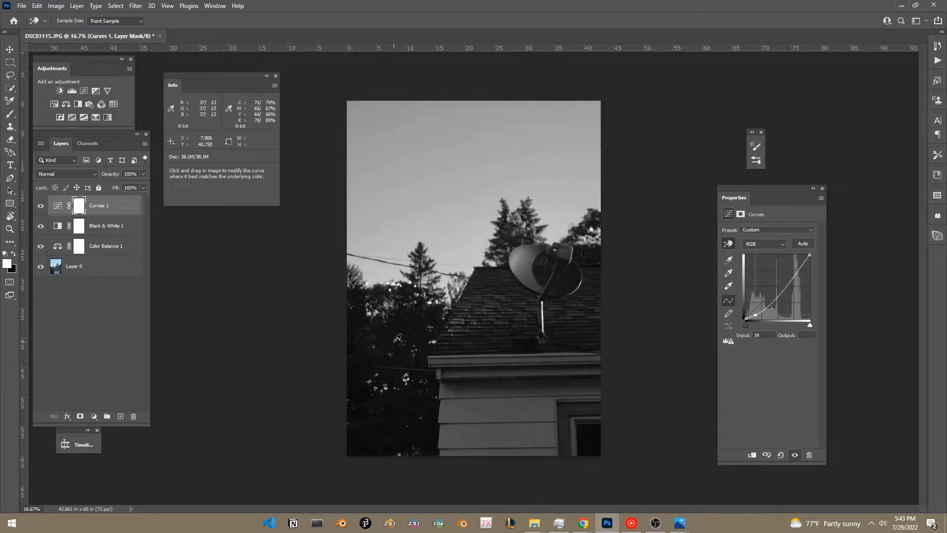
{"action": "key", "text": "ctrl+z"}
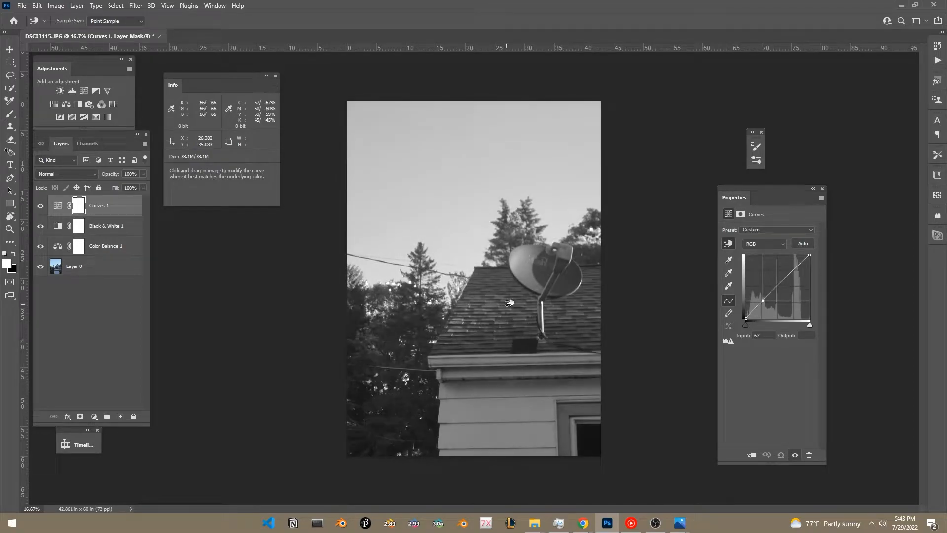
{"action": "left_click_drag", "start_coordinate": [510, 303], "coordinate": [509, 291]}
{"action": "key", "text": "ctrl+z"}
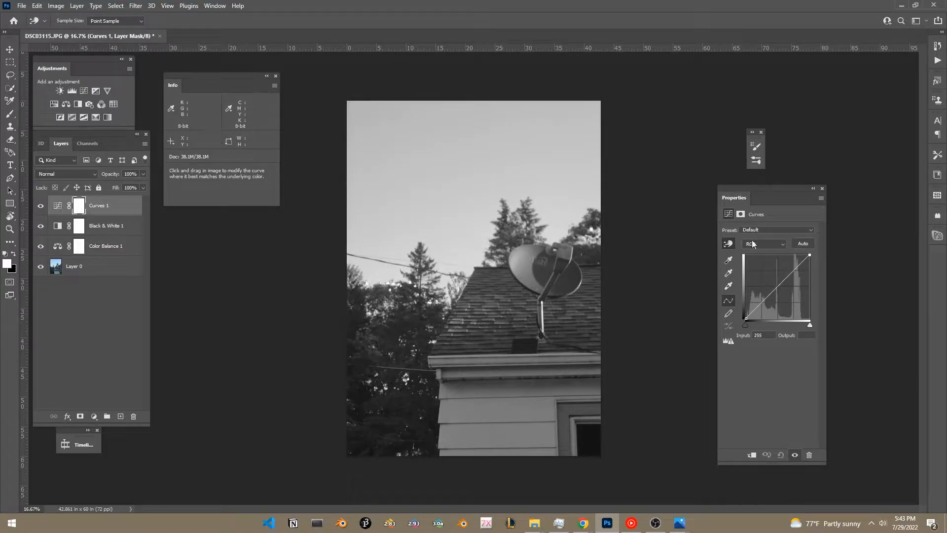
{"action": "left_click", "coordinate": [759, 245]}
{"action": "left_click", "coordinate": [760, 244]}
{"action": "left_click", "coordinate": [759, 229]}
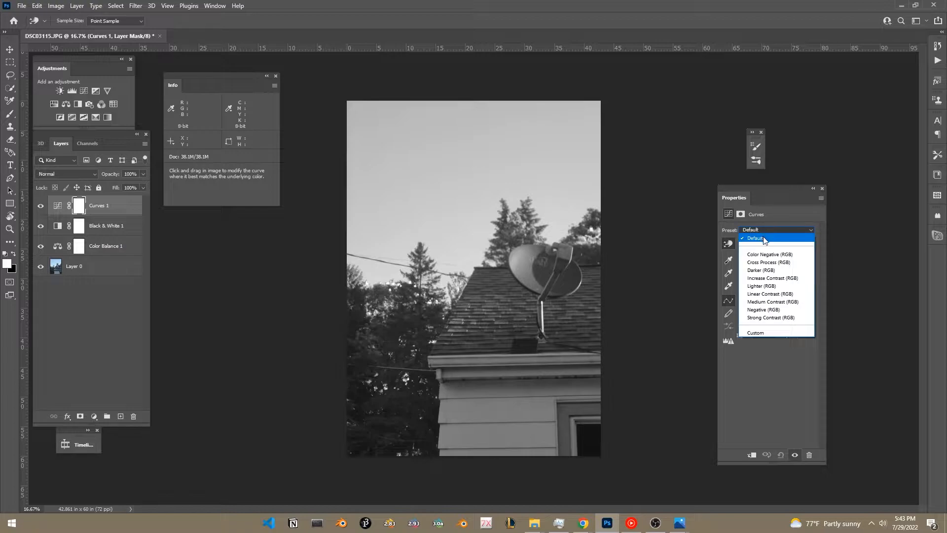
{"action": "left_click", "coordinate": [764, 239]}
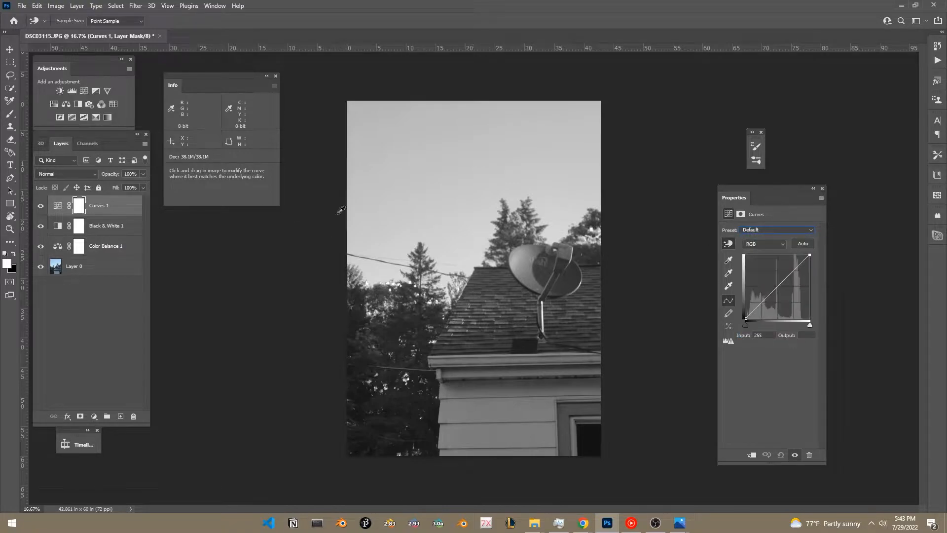
{"action": "key", "text": "c"}
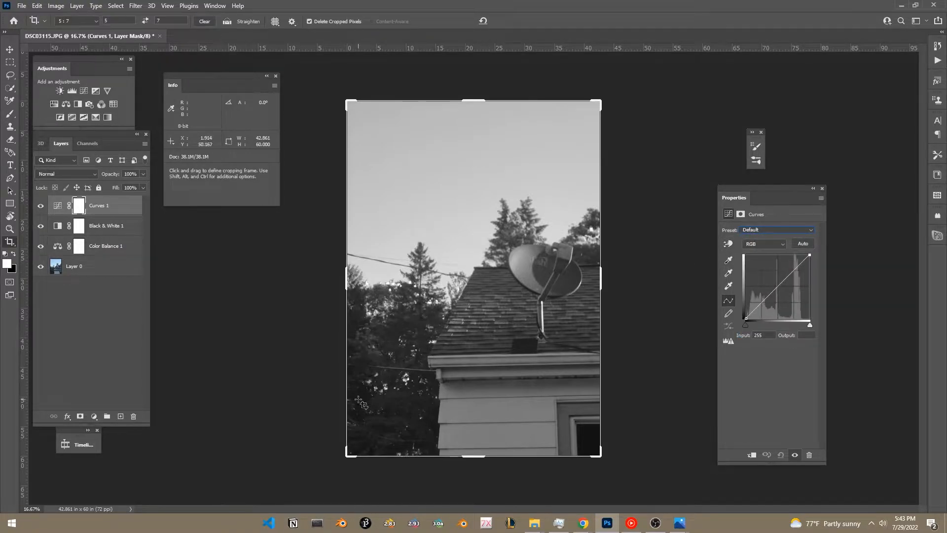
- Use on-image Curves adjustment to brighten the sky, deepen the tree shadows and tune the roof's dark and mid tones
{"action": "left_click", "coordinate": [729, 243]}
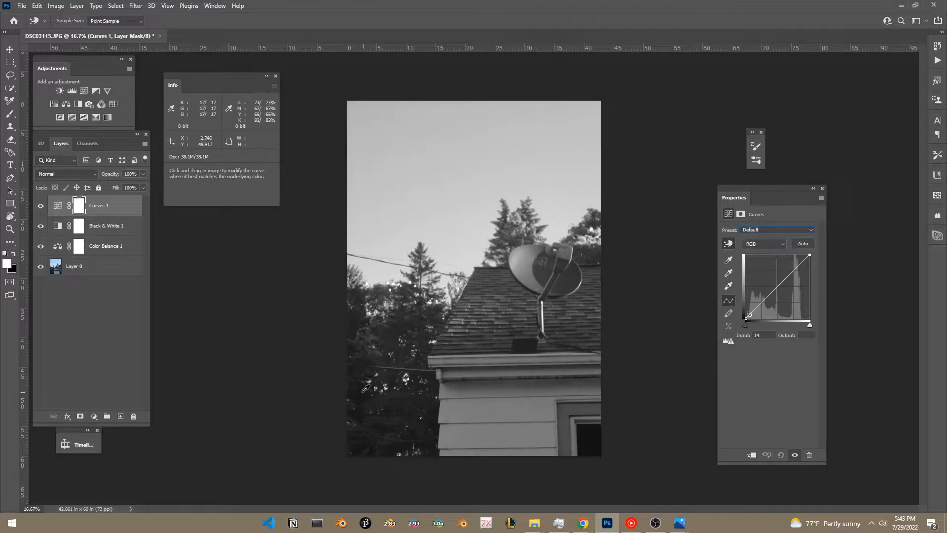
{"action": "left_click_drag", "start_coordinate": [361, 386], "coordinate": [362, 385]}
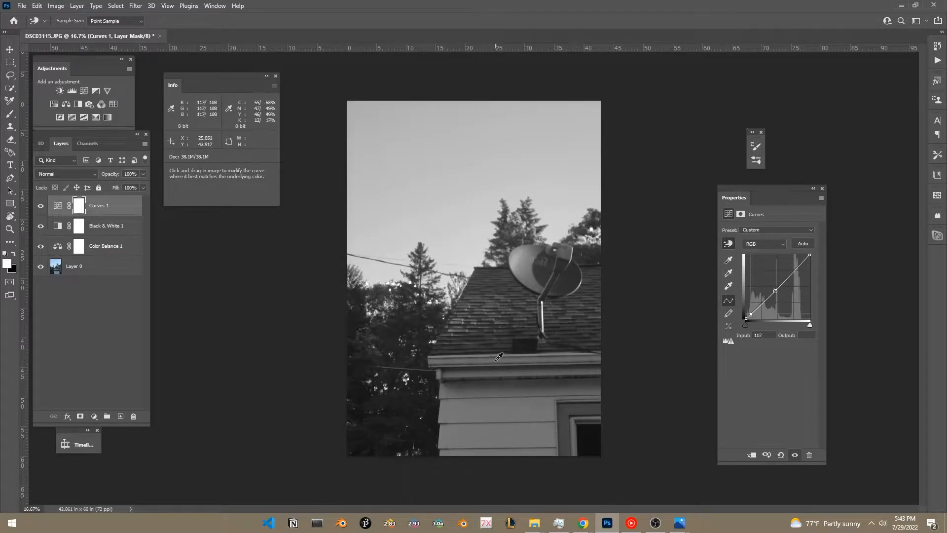
{"action": "left_click_drag", "start_coordinate": [450, 182], "coordinate": [452, 162]}
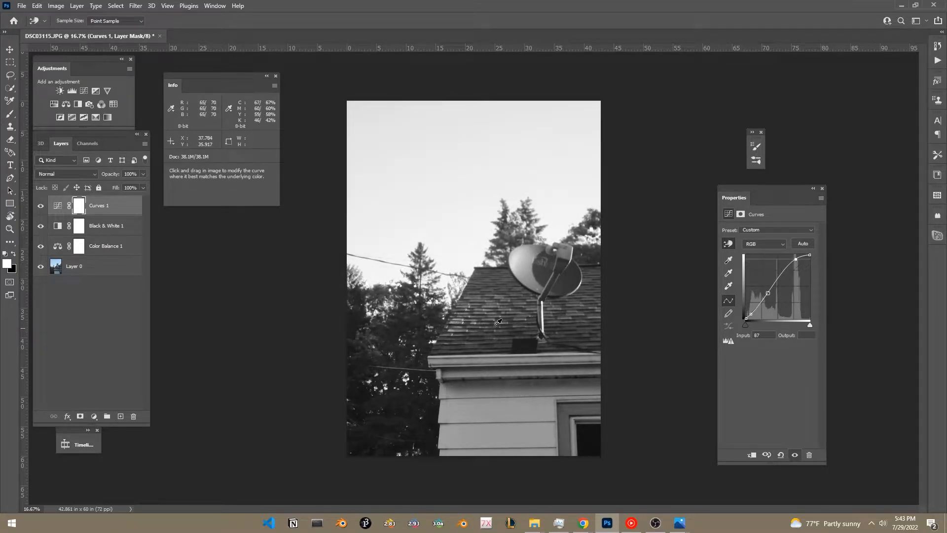
{"action": "left_click_drag", "start_coordinate": [359, 346], "coordinate": [357, 352]}
{"action": "left_click_drag", "start_coordinate": [519, 337], "coordinate": [514, 342]}
{"action": "left_click_drag", "start_coordinate": [593, 325], "coordinate": [589, 321]}
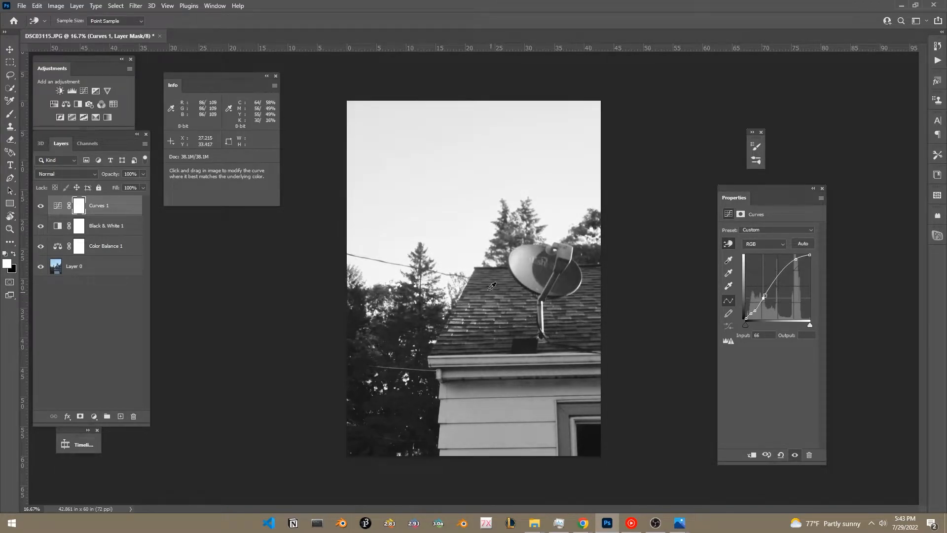
- Refine the tones of the satellite dish and the tall trees directly on the image with the Curves layer
{"action": "left_click_drag", "start_coordinate": [523, 215], "coordinate": [522, 225]}
{"action": "left_click_drag", "start_coordinate": [532, 260], "coordinate": [531, 255]}
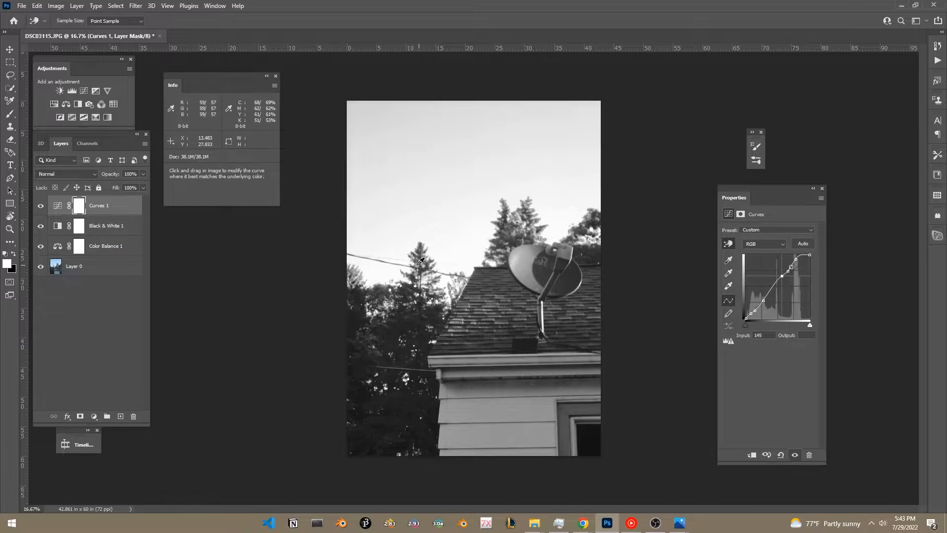
{"action": "left_click_drag", "start_coordinate": [422, 250], "coordinate": [421, 254]}
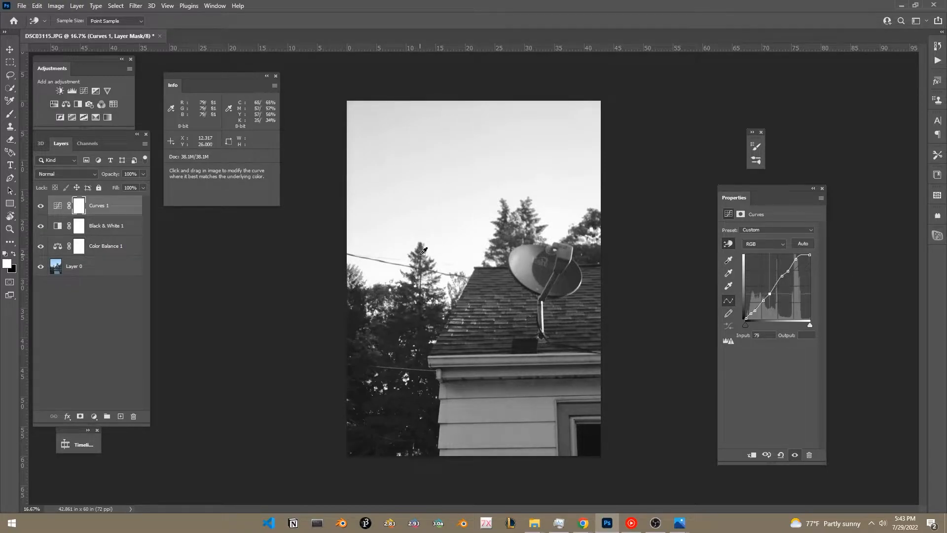
- Compare the photo with and without the Curves layer, and fine-tune the roof tone directly on the image
{"action": "left_click", "coordinate": [41, 208]}
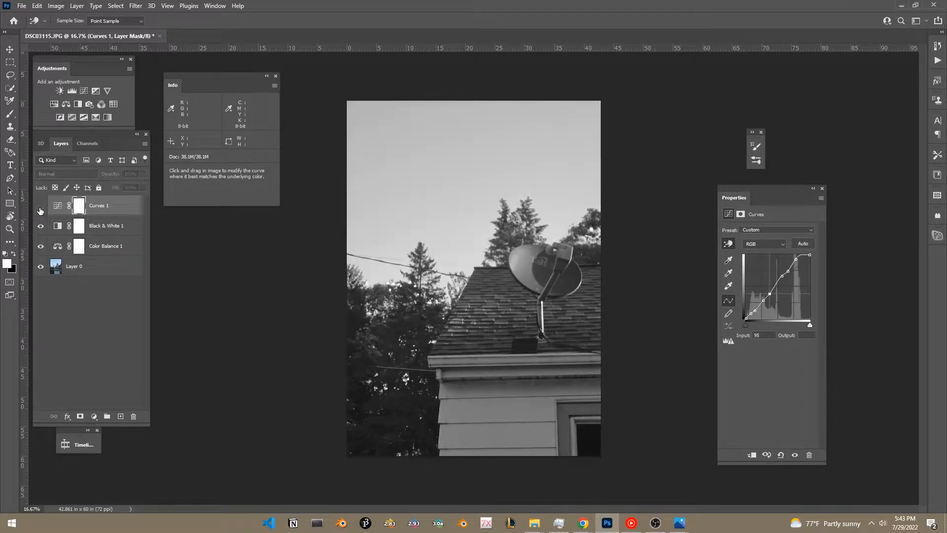
{"action": "left_click", "coordinate": [40, 208]}
{"action": "left_click", "coordinate": [41, 208]}
{"action": "left_click", "coordinate": [41, 208]}
{"action": "left_click", "coordinate": [40, 208]}
{"action": "left_click", "coordinate": [41, 208]}
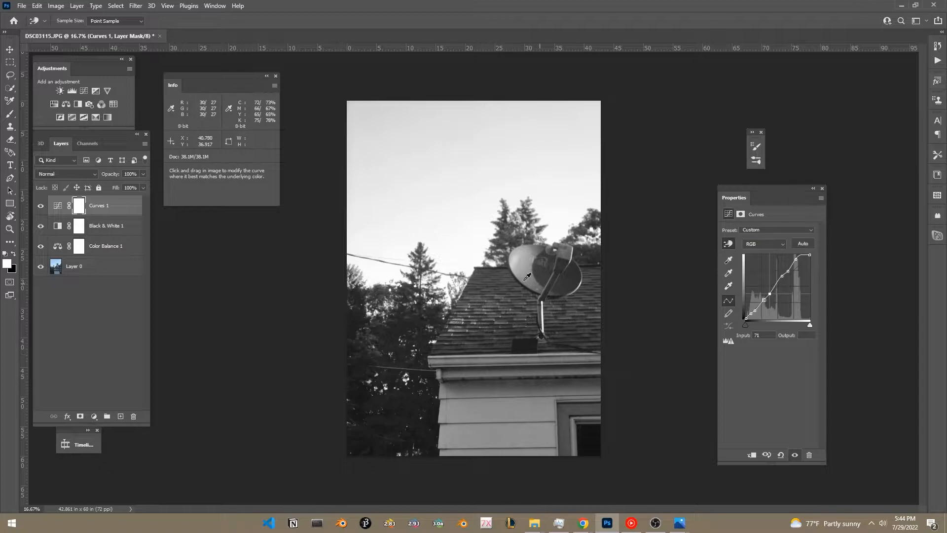
{"action": "mouse_move", "coordinate": [481, 283]}
{"action": "left_mouse_down"}
{"action": "mouse_move", "coordinate": [481, 273]}
{"action": "mouse_move", "coordinate": [481, 311]}
{"action": "mouse_move", "coordinate": [494, 279]}
{"action": "left_mouse_up"}
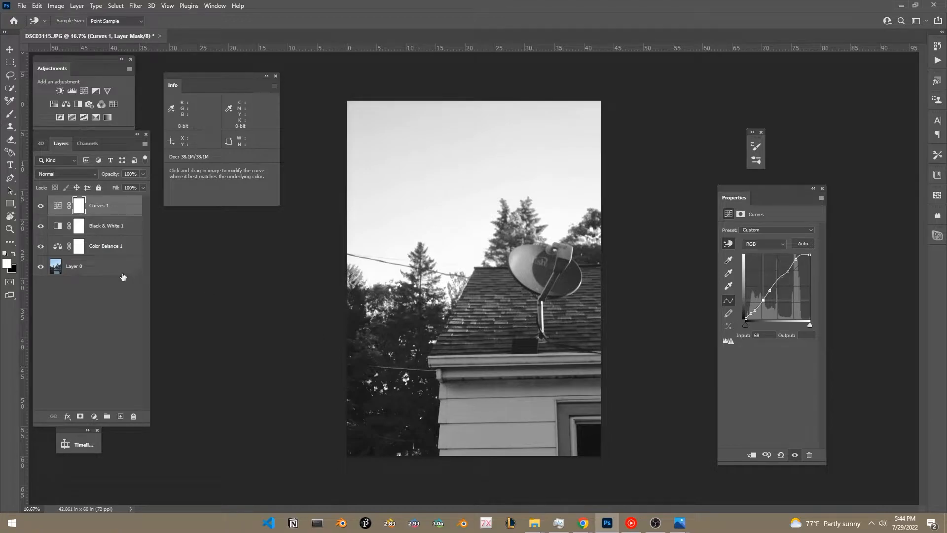
- Check the photo without the Black & White layer and delete the Color Balance adjustment layer
{"action": "left_click", "coordinate": [41, 226]}
{"action": "left_click", "coordinate": [39, 226]}
{"action": "left_click_drag", "start_coordinate": [59, 247], "coordinate": [133, 417]}
{"action": "key", "text": "c"}
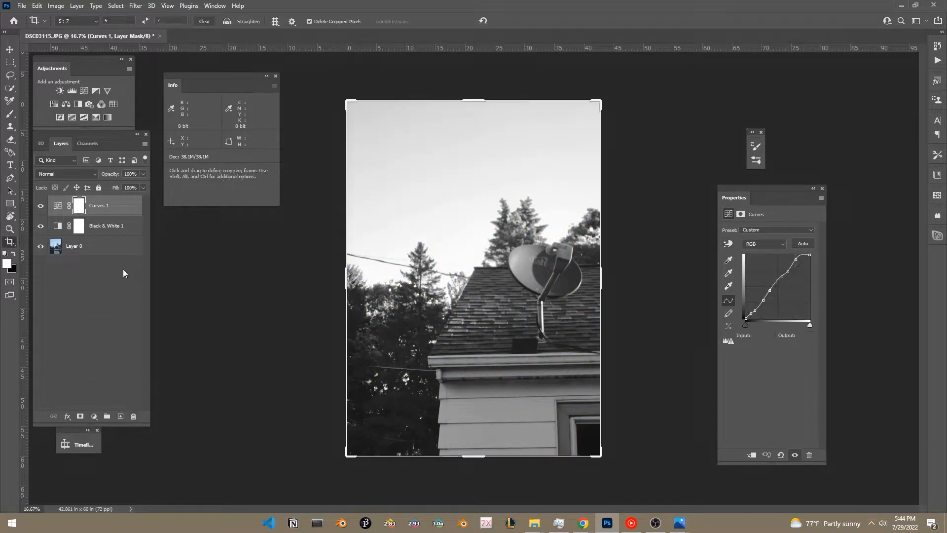
- Set the Black & White layer's Yellows to 198, Greens to 22, Cyans to 78 and Blues to 13
{"action": "left_click", "coordinate": [105, 232]}
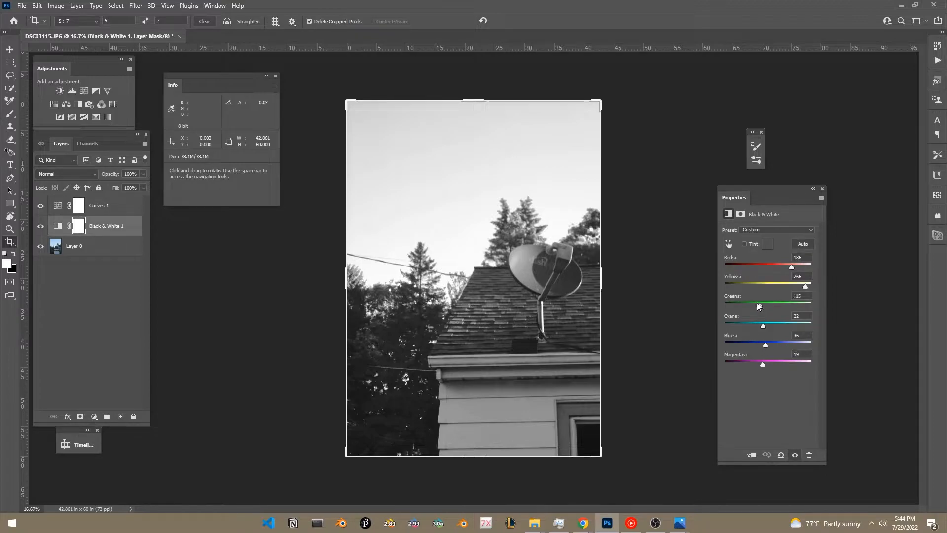
{"action": "left_click_drag", "start_coordinate": [762, 303], "coordinate": [796, 287]}
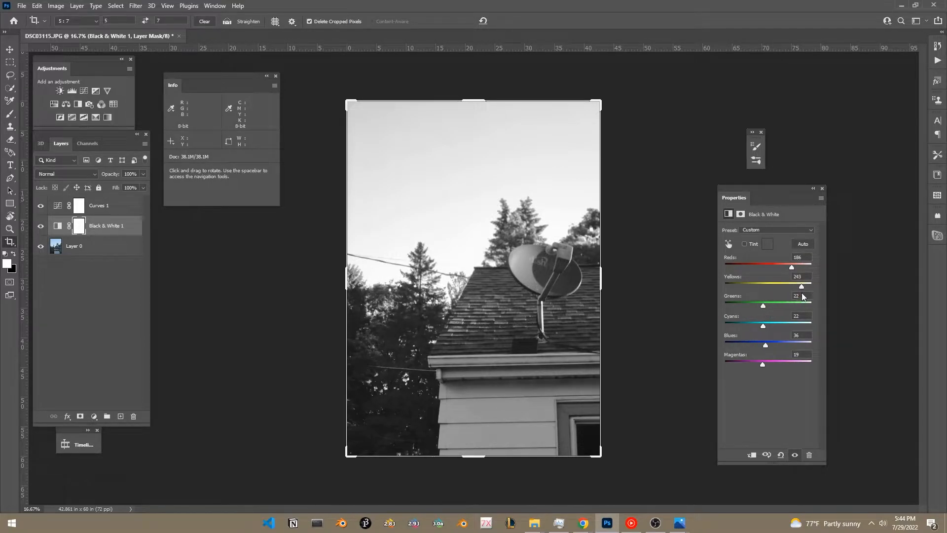
{"action": "left_click_drag", "start_coordinate": [766, 326], "coordinate": [774, 343]}
{"action": "left_click_drag", "start_coordinate": [93, 222], "coordinate": [109, 237]}
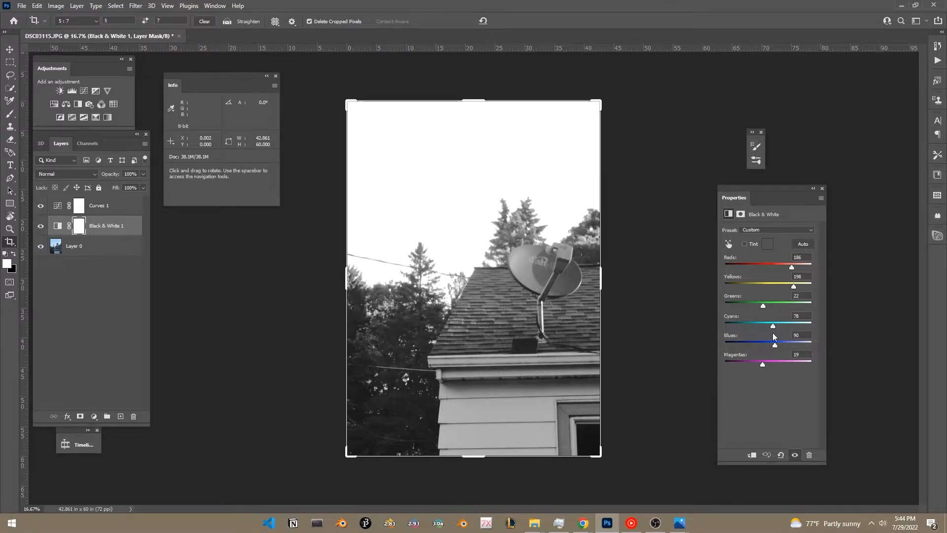
{"action": "mouse_move", "coordinate": [776, 345]}
{"action": "left_mouse_down"}
{"action": "mouse_move", "coordinate": [763, 344]}
{"action": "mouse_move", "coordinate": [785, 342]}
{"action": "mouse_move", "coordinate": [752, 339]}
{"action": "mouse_move", "coordinate": [781, 344]}
{"action": "mouse_move", "coordinate": [762, 343]}
{"action": "left_mouse_up"}
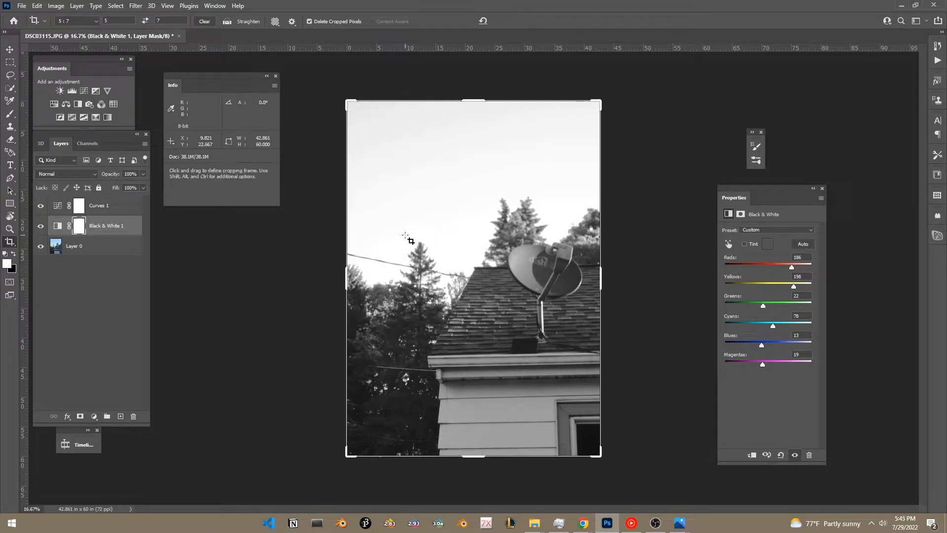
- Toggle the visibility of the Black & White and Curves layers to compare their effect on the photo
{"action": "left_click", "coordinate": [41, 225]}
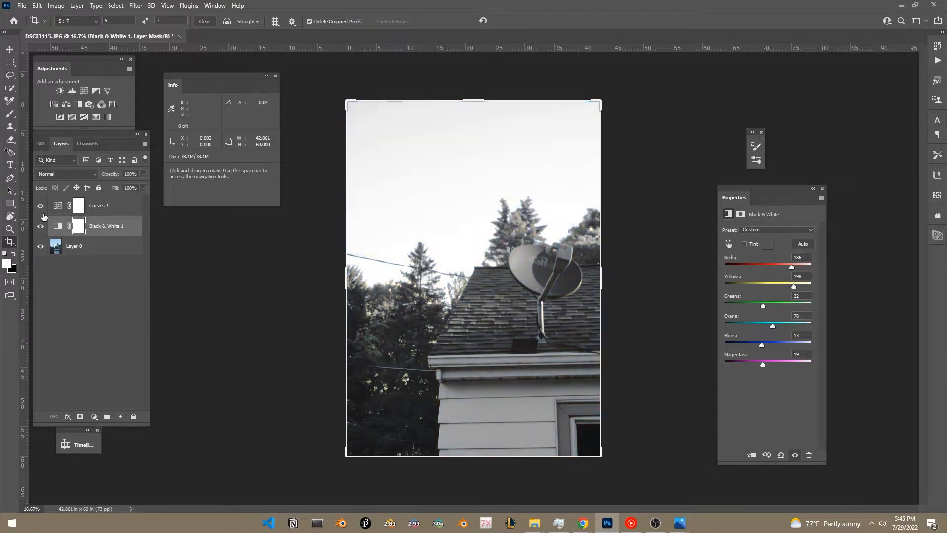
{"action": "left_click", "coordinate": [41, 206]}
{"action": "left_click", "coordinate": [40, 206]}
{"action": "left_click", "coordinate": [41, 206]}
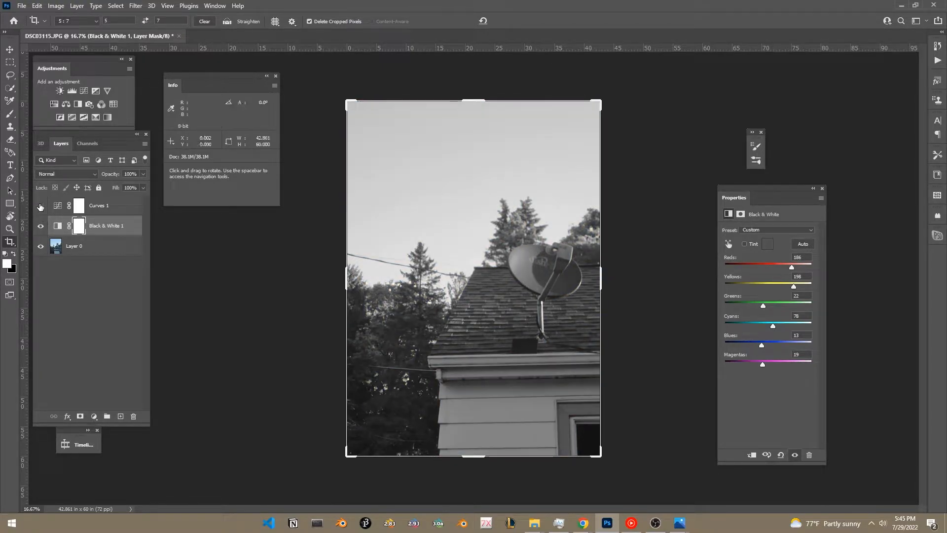
{"action": "left_click", "coordinate": [40, 206]}
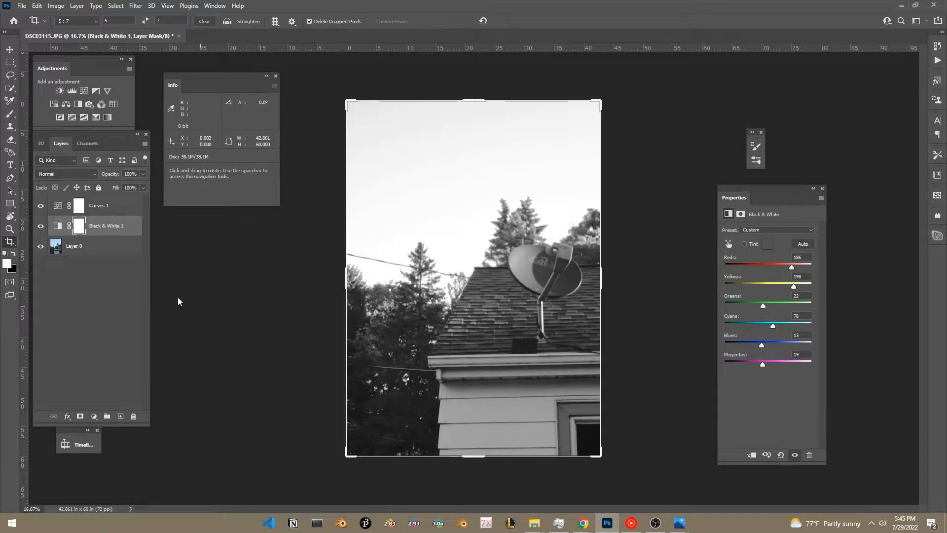
- Add a Gradient Map adjustment layer at the top of the layer stack and check the reference photo
{"action": "left_click", "coordinate": [116, 294]}
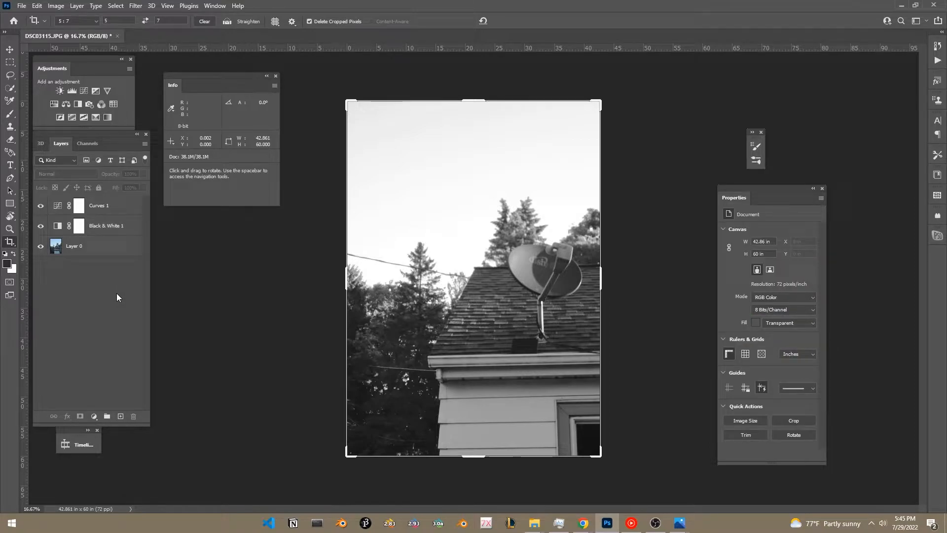
{"action": "left_click", "coordinate": [114, 104]}
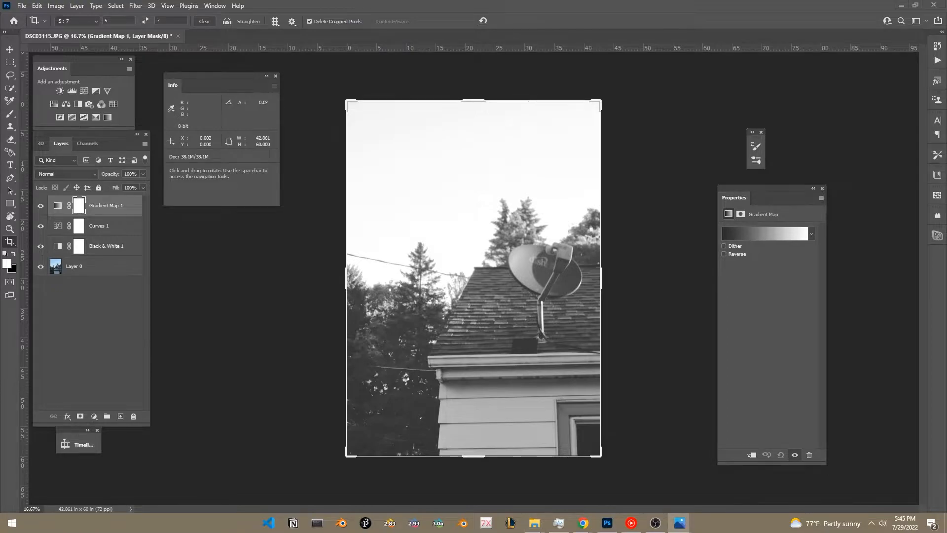
{"action": "key", "text": "alt+Tab"}
{"action": "key", "text": "alt+Tab"}
- Set the gradient map's dark color stop at 0% to blue 6eacc5
{"action": "left_click", "coordinate": [771, 235]}
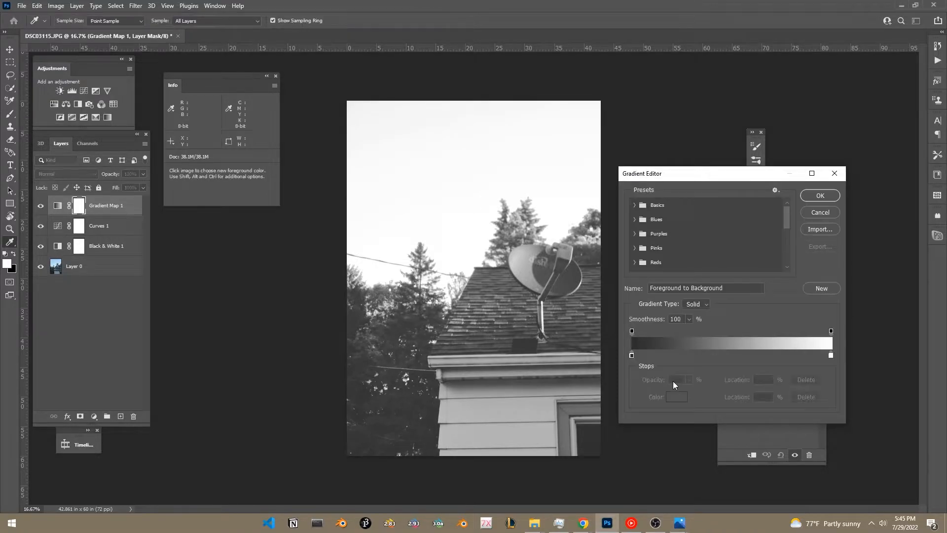
{"action": "double_click", "coordinate": [632, 356]}
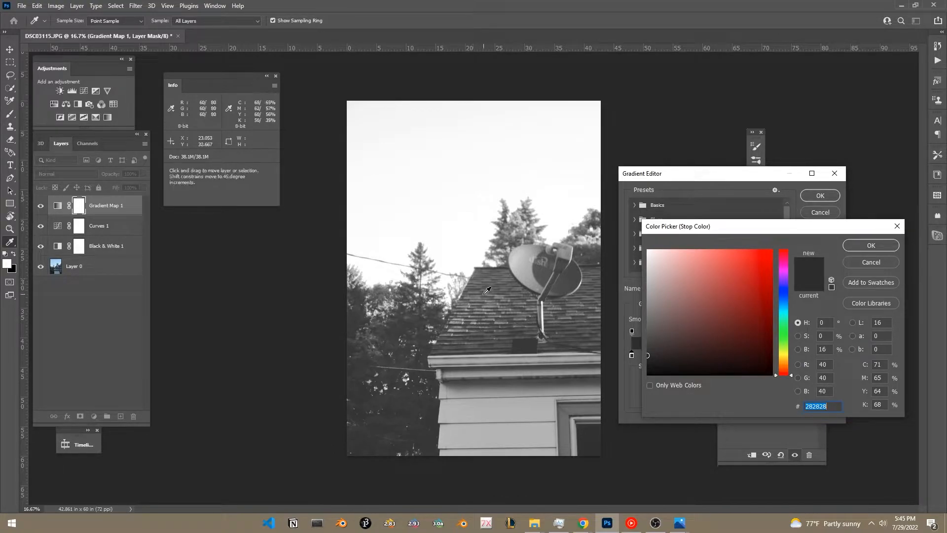
{"action": "type", "text": "92b1c4"}
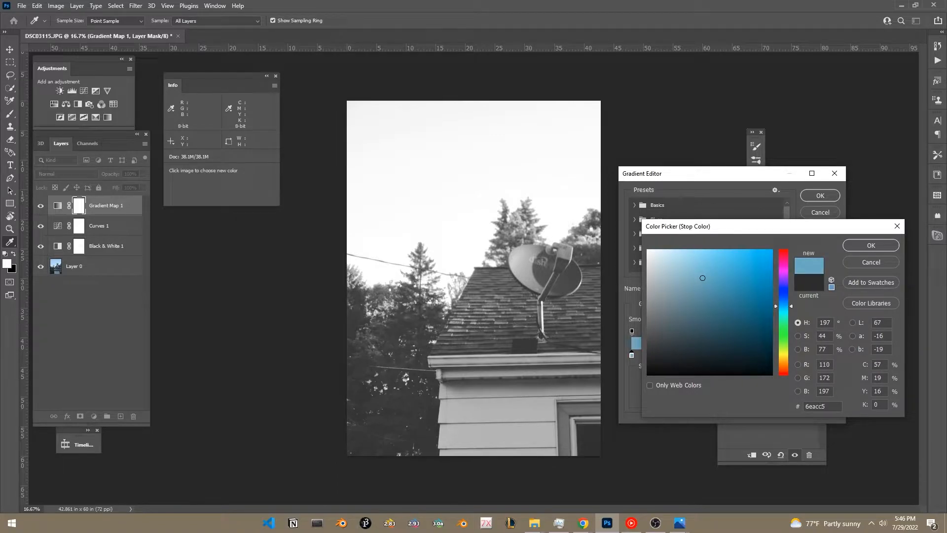
{"action": "left_click", "coordinate": [866, 244]}
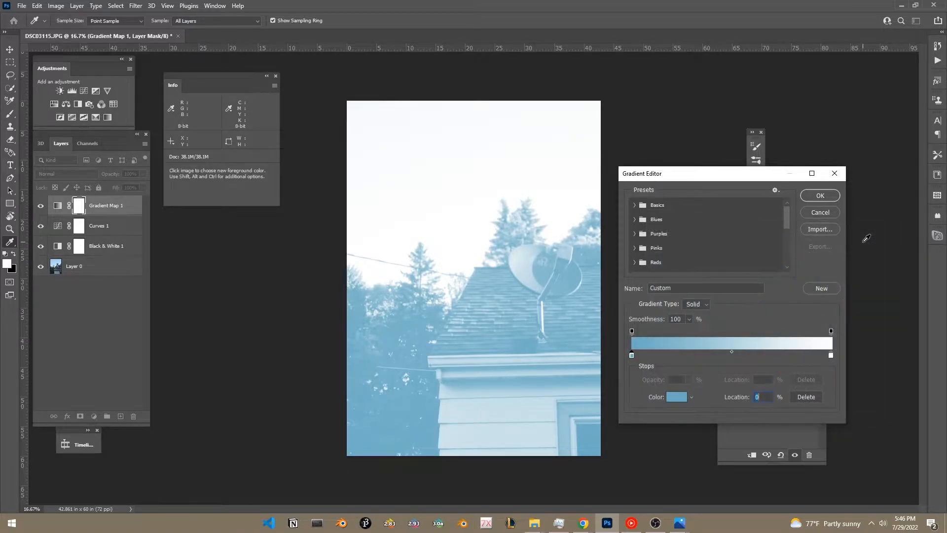
- Set the gradient map's light color stop at 100% to yellow c6c750 and accept the gradient
{"action": "double_click", "coordinate": [830, 355]}
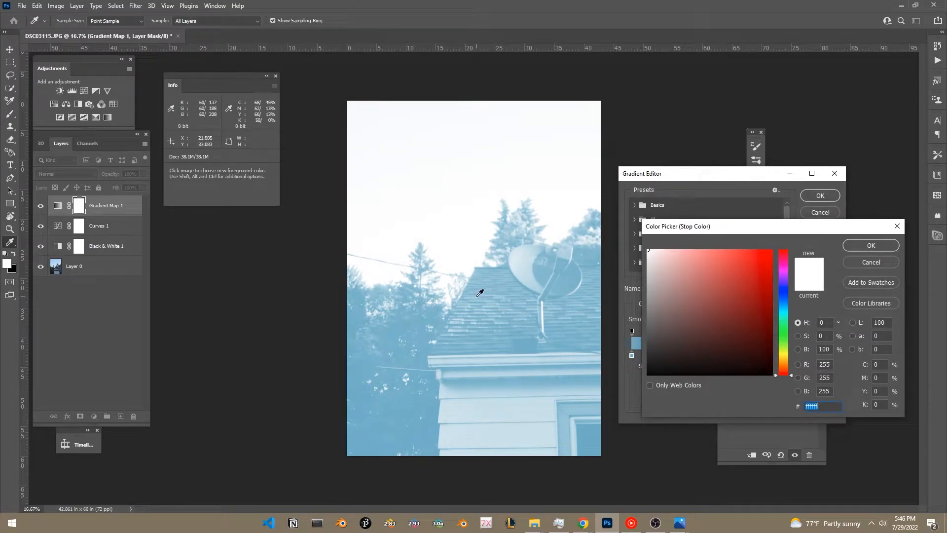
{"action": "left_click", "coordinate": [463, 295]}
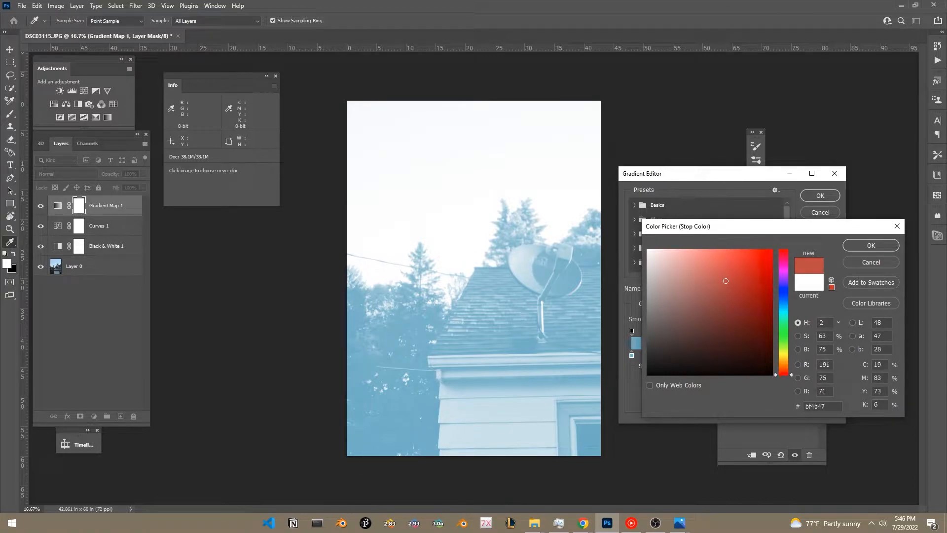
{"action": "left_click", "coordinate": [721, 277]}
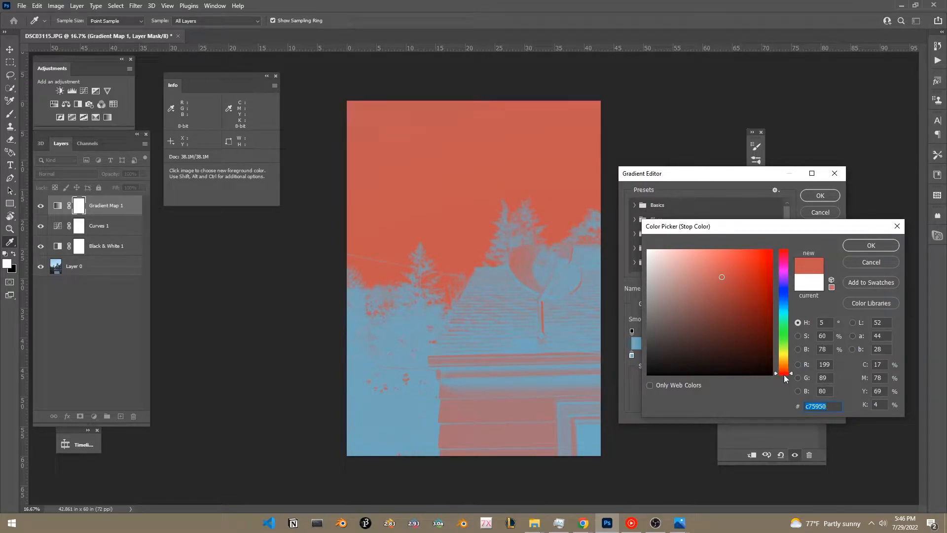
{"action": "mouse_move", "coordinate": [787, 376]}
{"action": "left_mouse_down"}
{"action": "mouse_move", "coordinate": [792, 354]}
{"action": "mouse_move", "coordinate": [787, 360]}
{"action": "left_mouse_up"}
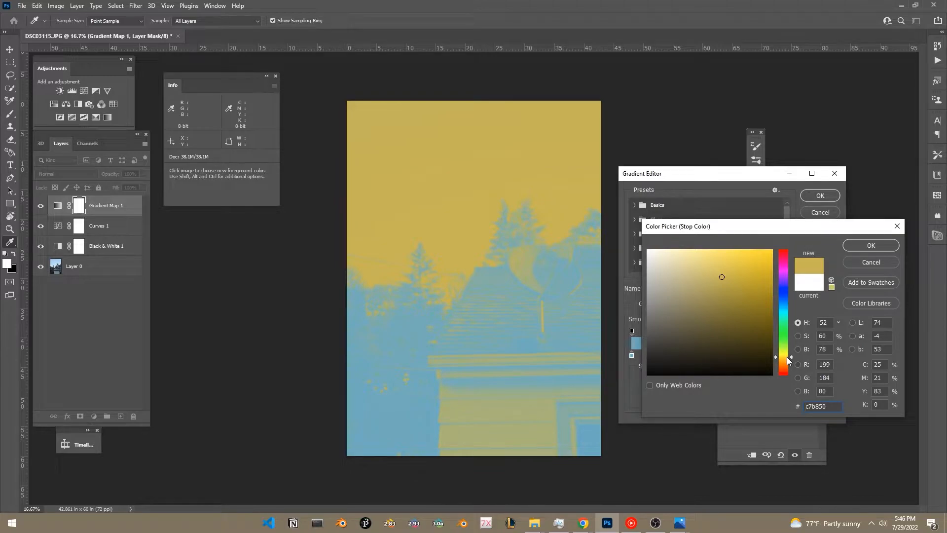
{"action": "left_click_drag", "start_coordinate": [785, 356], "coordinate": [790, 354]}
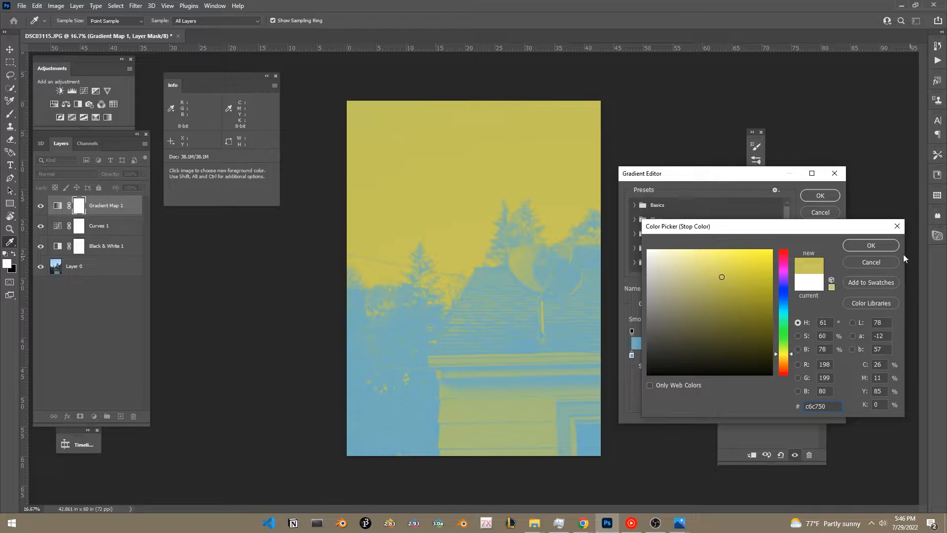
{"action": "left_click", "coordinate": [855, 247]}
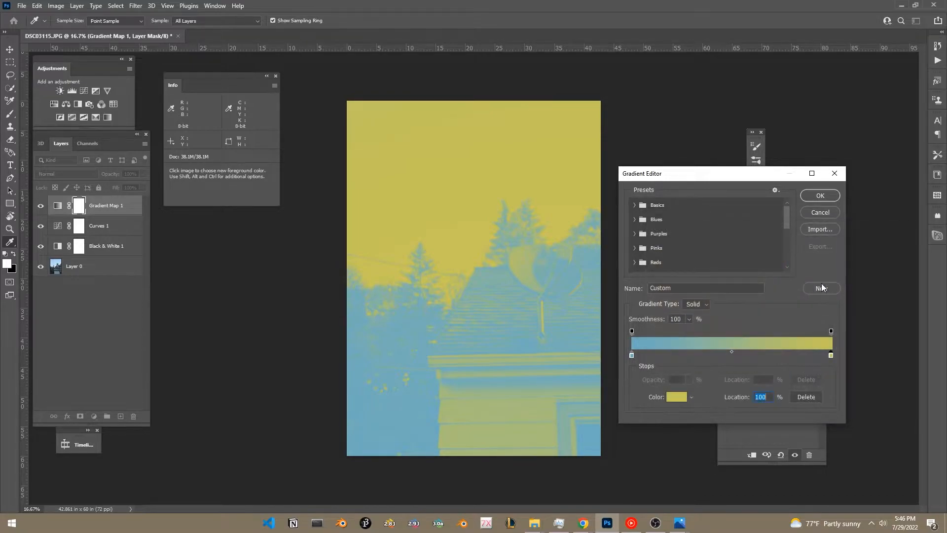
{"action": "left_click", "coordinate": [819, 195]}
{"action": "key", "text": "c"}
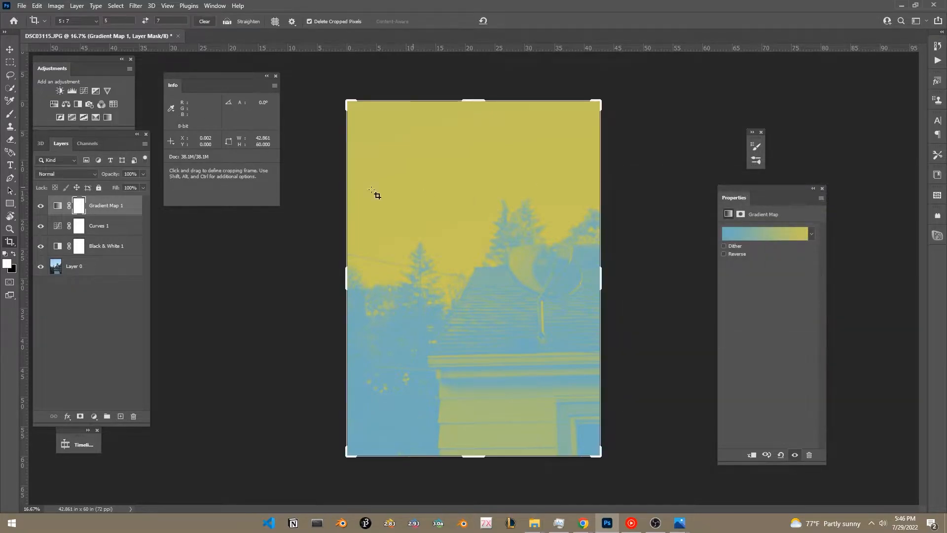
- Compare the gradient-mapped photo with and without the Curves and Black & White layers, and review both layers' settings
{"action": "left_click", "coordinate": [40, 225]}
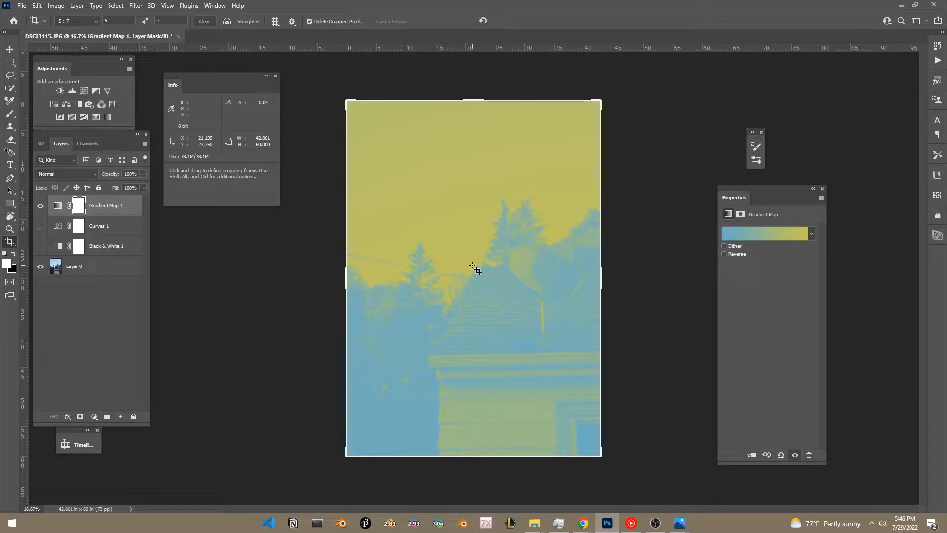
{"action": "key", "text": "v"}
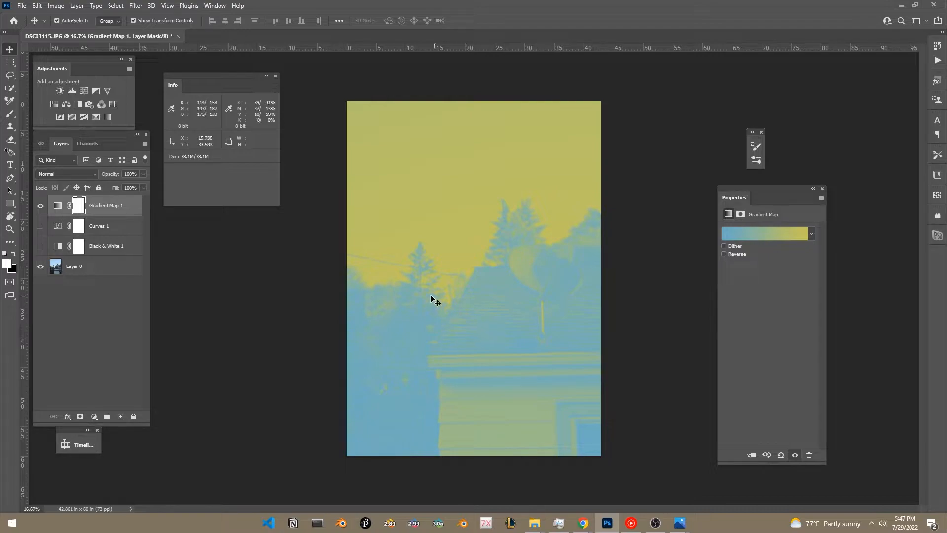
{"action": "left_click", "coordinate": [40, 227]}
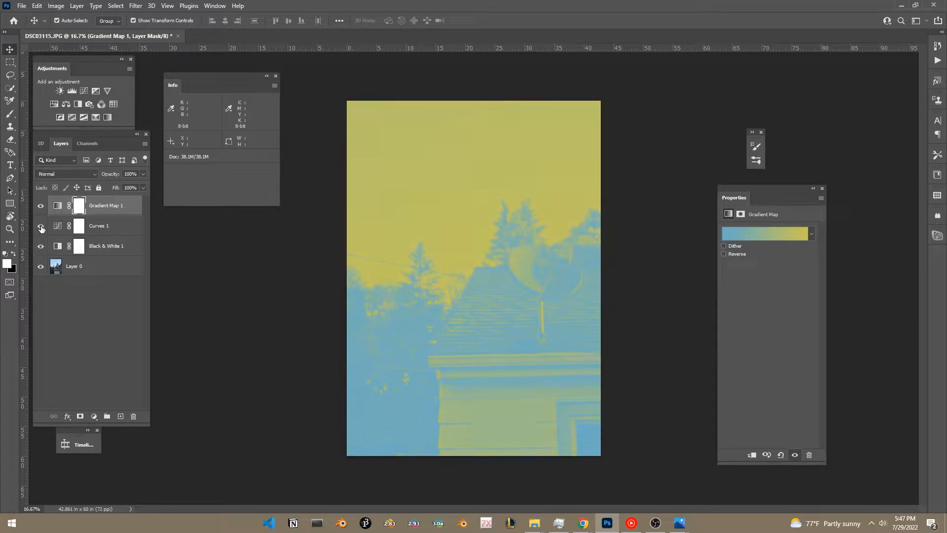
{"action": "left_click", "coordinate": [108, 250]}
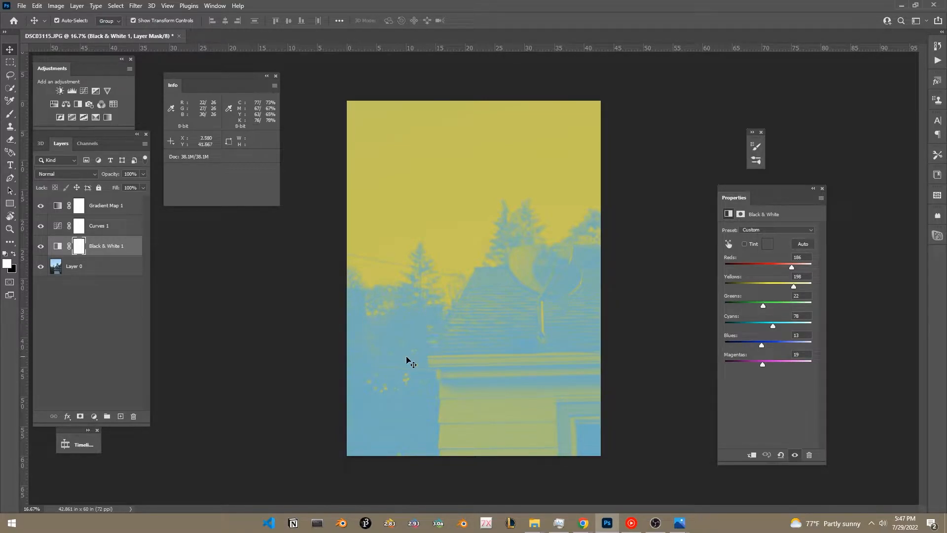
{"action": "left_click", "coordinate": [115, 226]}
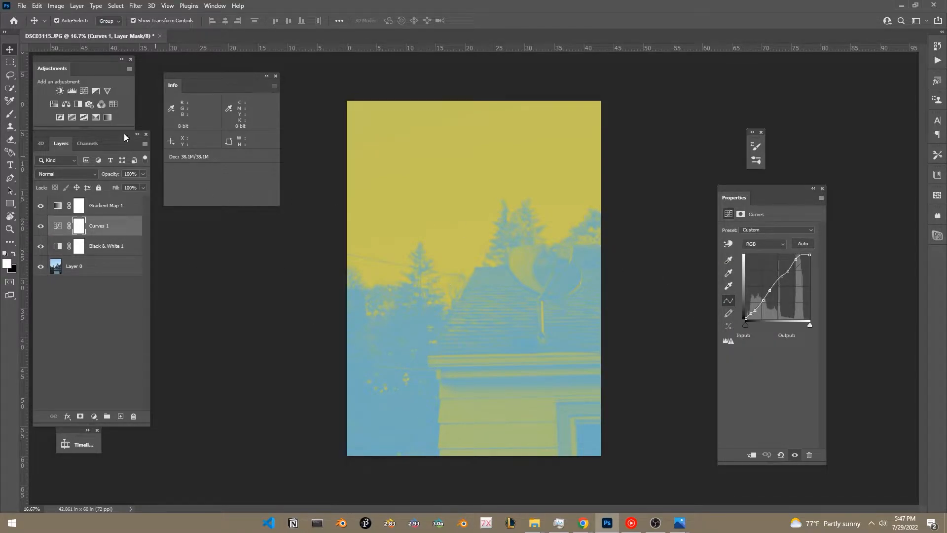
- Add a second Curves adjustment layer above Curves 1 and adjust its curve by sampling the dark trees in the photo
{"action": "left_click", "coordinate": [84, 91]}
{"action": "left_click", "coordinate": [728, 243]}
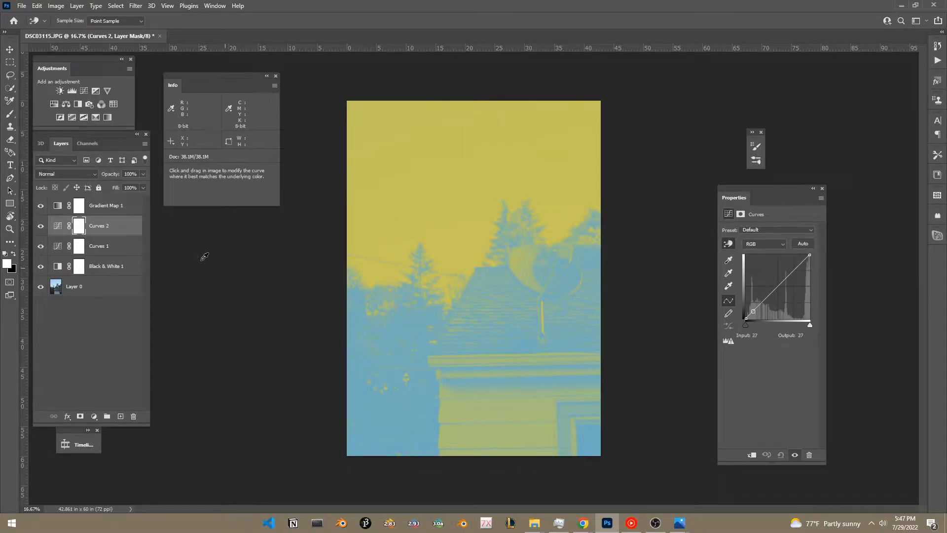
{"action": "mouse_move", "coordinate": [359, 324]}
{"action": "left_mouse_down"}
{"action": "mouse_move", "coordinate": [363, 290]}
{"action": "mouse_move", "coordinate": [363, 328]}
{"action": "left_mouse_up"}
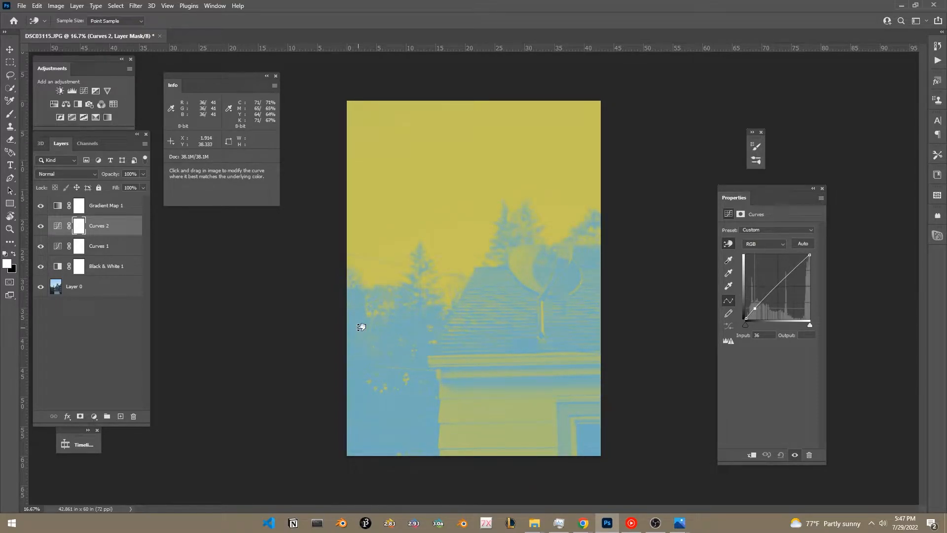
- Try scattered freehand strokes on the Curves 2 graph, toggling the layer's visibility to see their effect on the gradient
{"action": "left_click", "coordinate": [40, 227]}
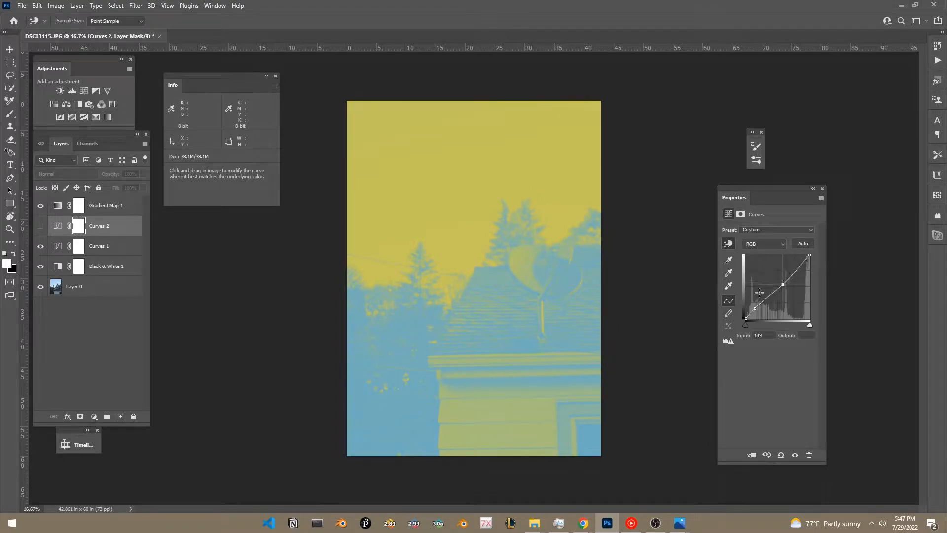
{"action": "left_click", "coordinate": [727, 316]}
{"action": "mouse_move", "coordinate": [768, 273]}
{"action": "left_mouse_down"}
{"action": "mouse_move", "coordinate": [788, 271]}
{"action": "mouse_move", "coordinate": [785, 286]}
{"action": "mouse_move", "coordinate": [769, 283]}
{"action": "mouse_move", "coordinate": [769, 310]}
{"action": "mouse_move", "coordinate": [758, 278]}
{"action": "mouse_move", "coordinate": [808, 298]}
{"action": "mouse_move", "coordinate": [781, 269]}
{"action": "mouse_move", "coordinate": [760, 278]}
{"action": "mouse_move", "coordinate": [767, 310]}
{"action": "mouse_move", "coordinate": [794, 274]}
{"action": "mouse_move", "coordinate": [768, 275]}
{"action": "left_mouse_up"}
{"action": "mouse_move", "coordinate": [788, 312]}
{"action": "left_mouse_down"}
{"action": "mouse_move", "coordinate": [773, 300]}
{"action": "mouse_move", "coordinate": [765, 281]}
{"action": "left_mouse_up"}
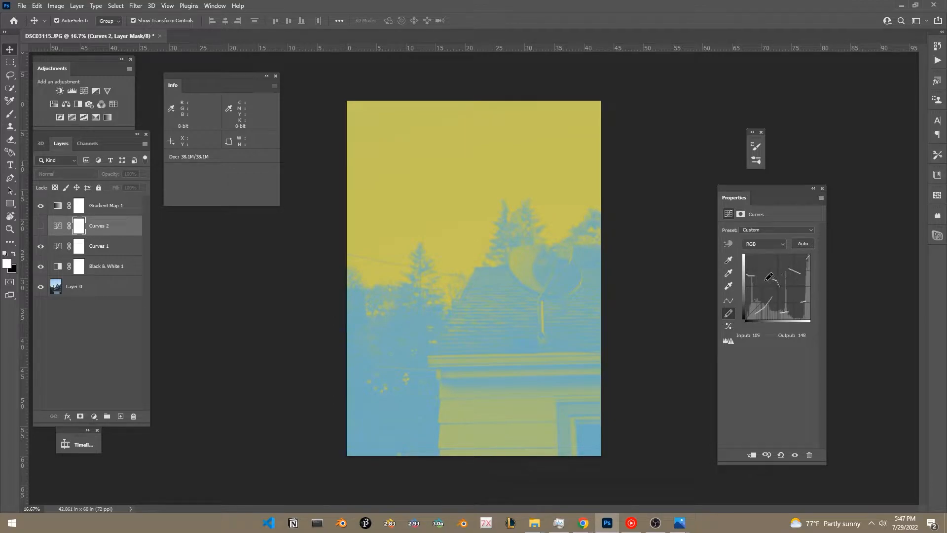
{"action": "left_click", "coordinate": [41, 225]}
{"action": "mouse_move", "coordinate": [778, 269]}
{"action": "left_mouse_down"}
{"action": "mouse_move", "coordinate": [754, 270]}
{"action": "mouse_move", "coordinate": [762, 280]}
{"action": "mouse_move", "coordinate": [771, 295]}
{"action": "left_mouse_up"}
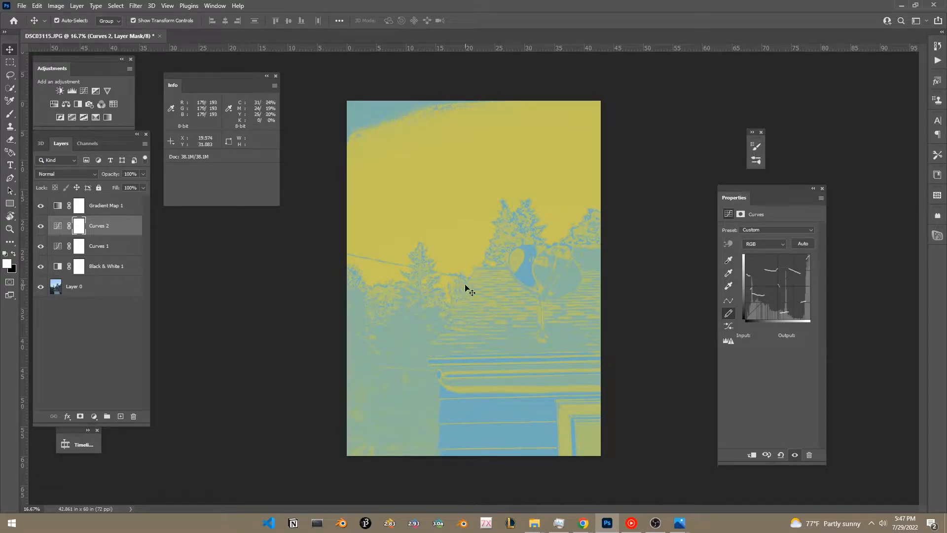
- Redraw the Curves 2 line freehand as a rising diagonal and add separate strokes that raise part of the shadow range
{"action": "left_click_drag", "start_coordinate": [747, 317], "coordinate": [830, 244]}
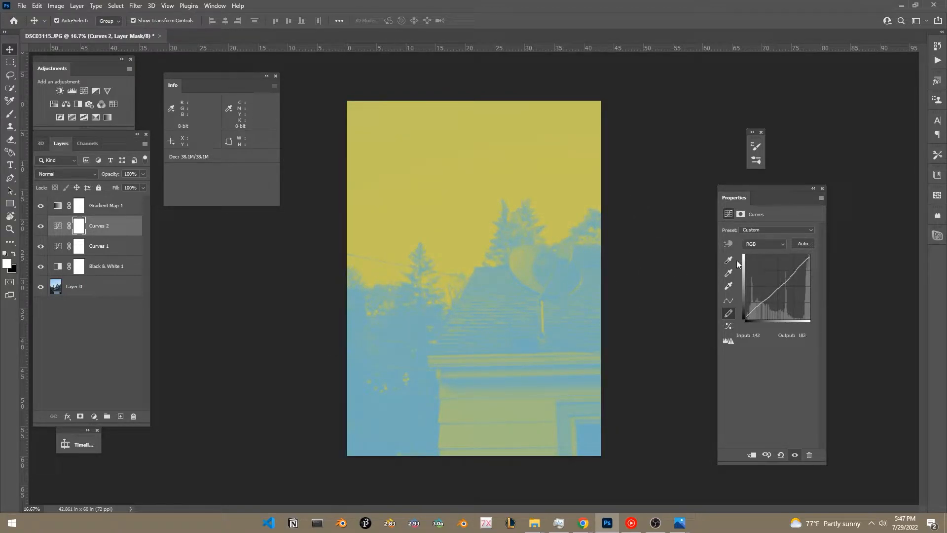
{"action": "left_click_drag", "start_coordinate": [755, 259], "coordinate": [757, 259]}
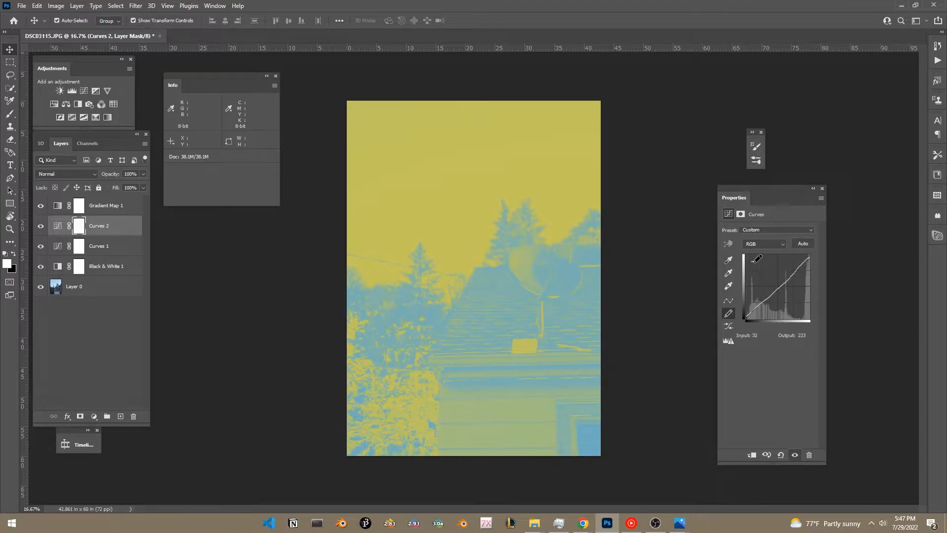
{"action": "left_click_drag", "start_coordinate": [760, 305], "coordinate": [751, 311]}
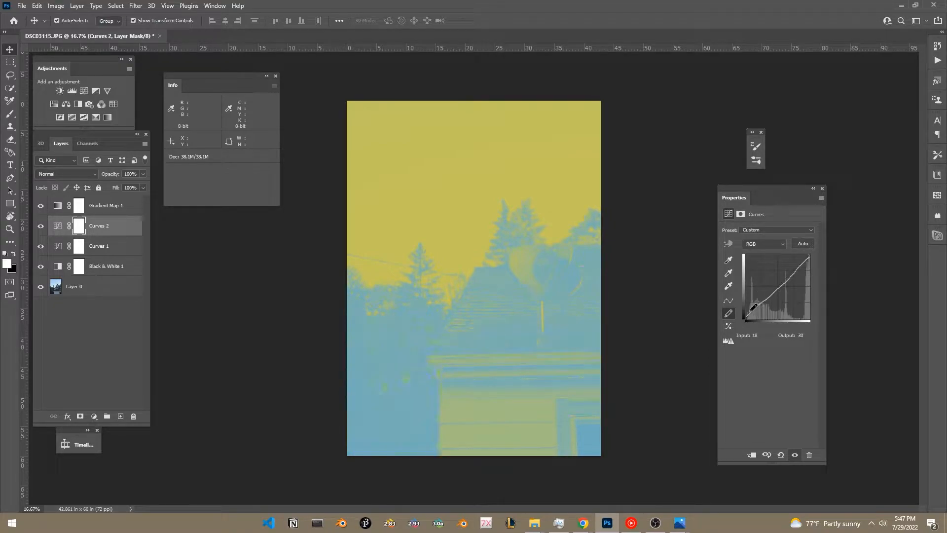
{"action": "left_click", "coordinate": [753, 276]}
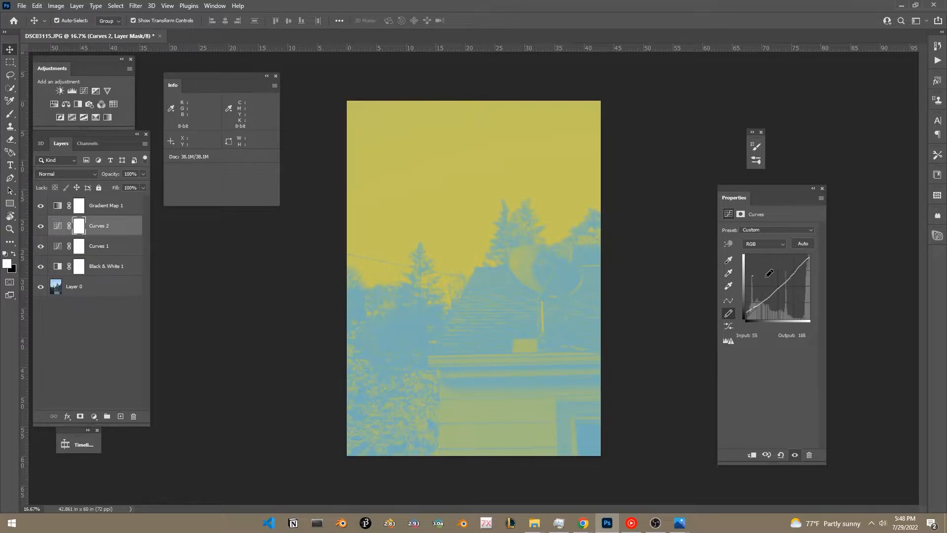
- Reshape the upper midtones of Curves 2 with freehand strokes around the histogram peak that controls the house siding
{"action": "left_click_drag", "start_coordinate": [793, 268], "coordinate": [785, 271]}
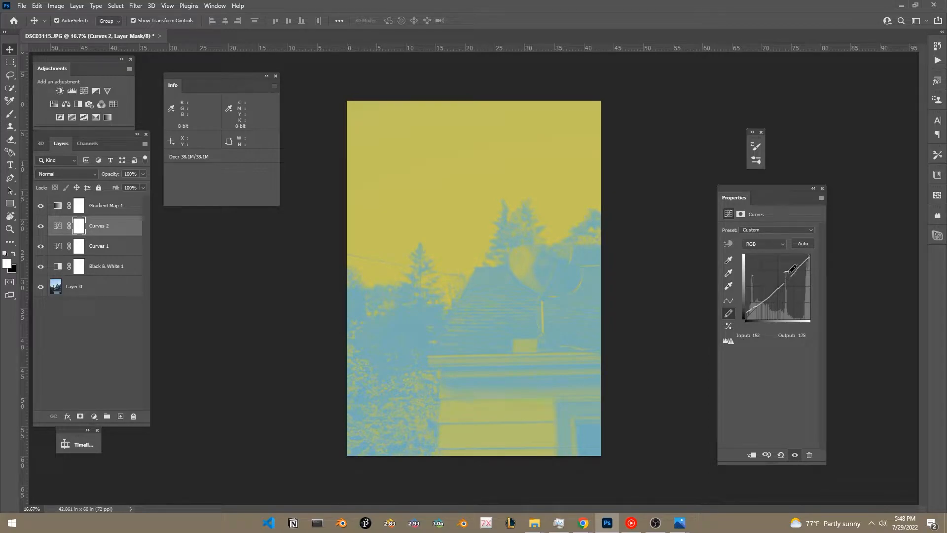
{"action": "left_click", "coordinate": [792, 304]}
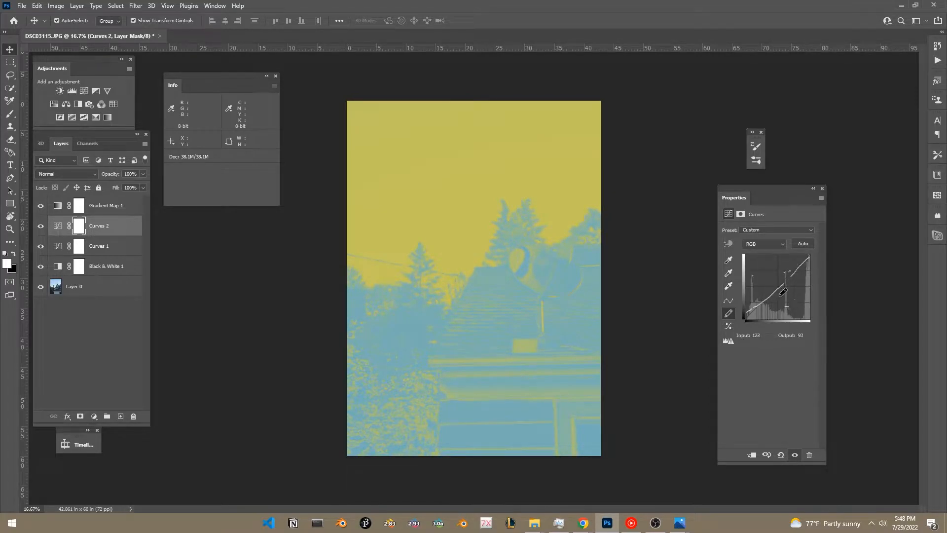
{"action": "left_click_drag", "start_coordinate": [783, 285], "coordinate": [794, 275]}
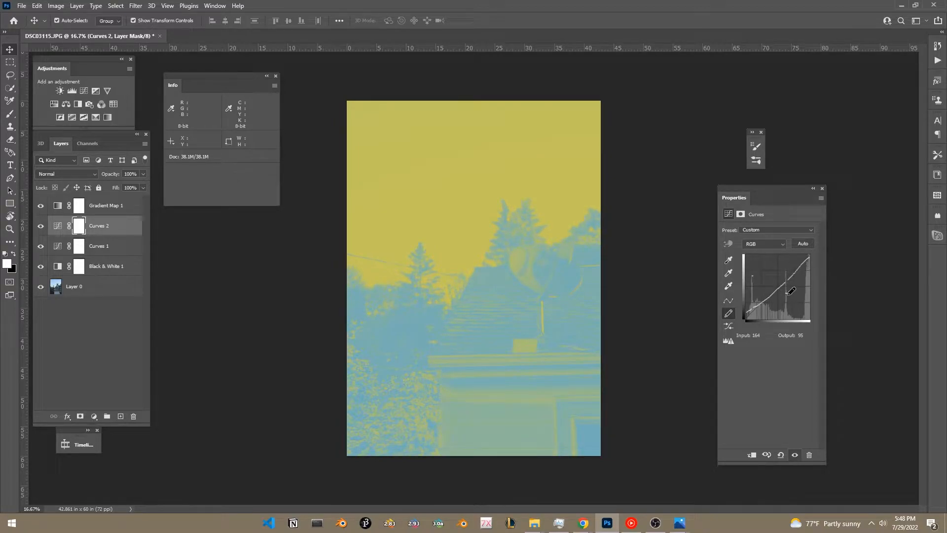
{"action": "mouse_move", "coordinate": [787, 277]}
{"action": "left_mouse_down"}
{"action": "mouse_move", "coordinate": [787, 263]}
{"action": "mouse_move", "coordinate": [780, 287]}
{"action": "left_mouse_up"}
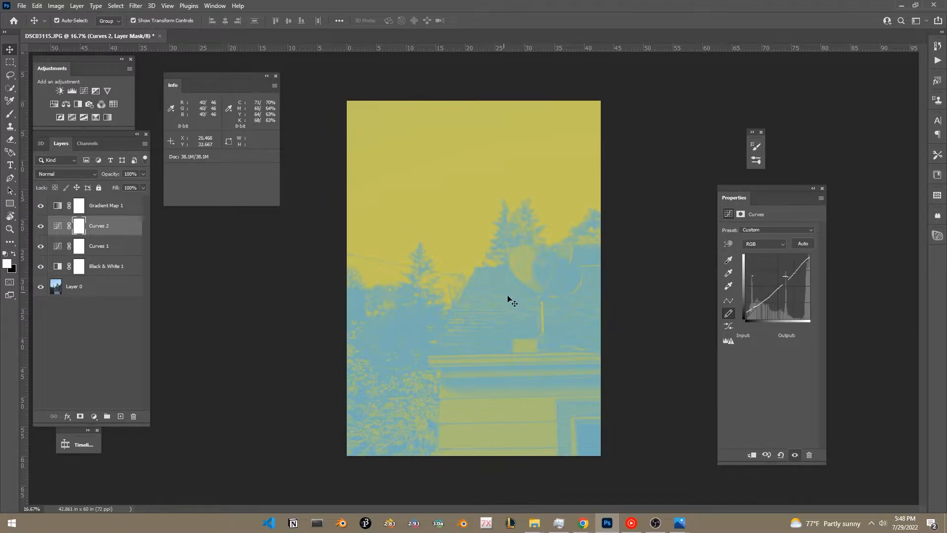
- Convert the Curves 2 drawing to an editable point curve, then redraw its shadow section higher freehand
{"action": "left_click", "coordinate": [728, 300]}
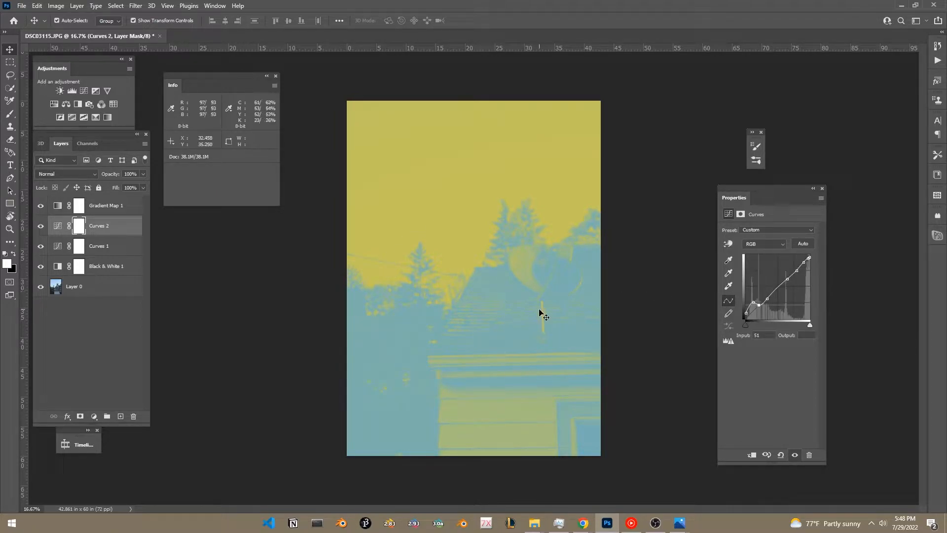
{"action": "left_click", "coordinate": [728, 244]}
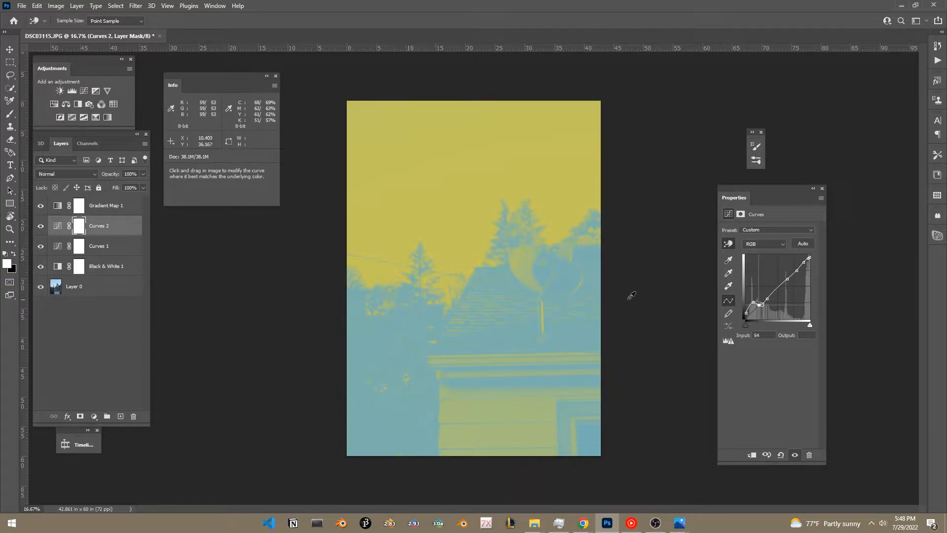
{"action": "left_click", "coordinate": [731, 314]}
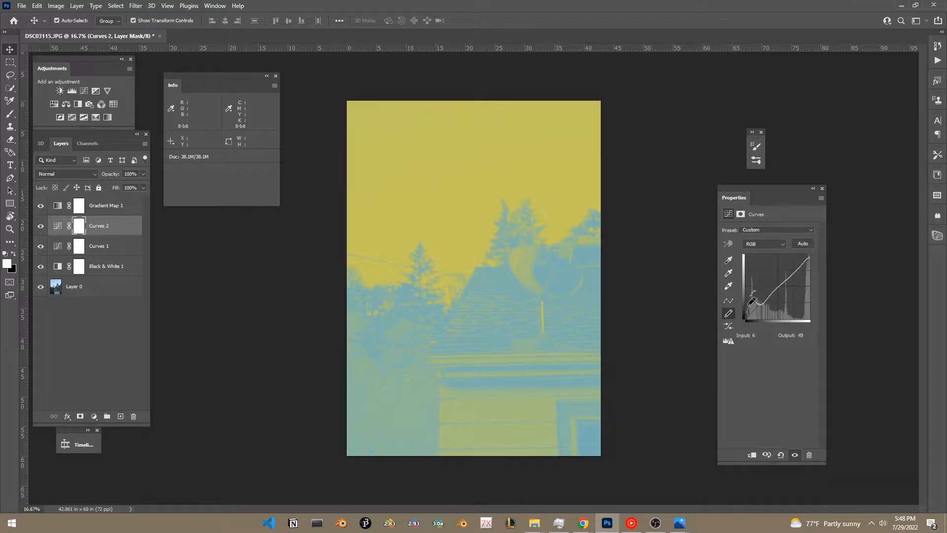
{"action": "mouse_move", "coordinate": [750, 296]}
{"action": "left_mouse_down"}
{"action": "mouse_move", "coordinate": [753, 277]}
{"action": "mouse_move", "coordinate": [755, 300]}
{"action": "mouse_move", "coordinate": [753, 271]}
{"action": "mouse_move", "coordinate": [751, 307]}
{"action": "left_mouse_up"}
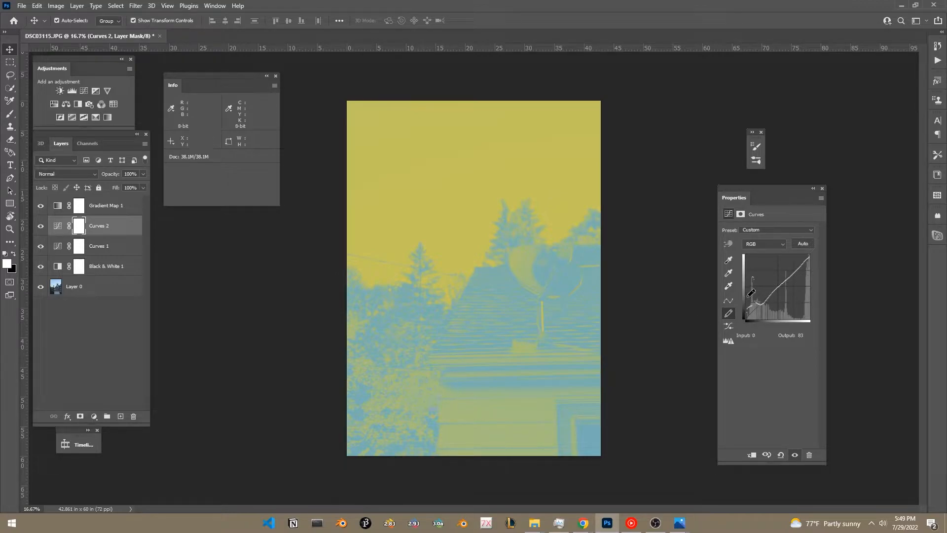
{"action": "left_click_drag", "start_coordinate": [756, 292], "coordinate": [752, 302]}
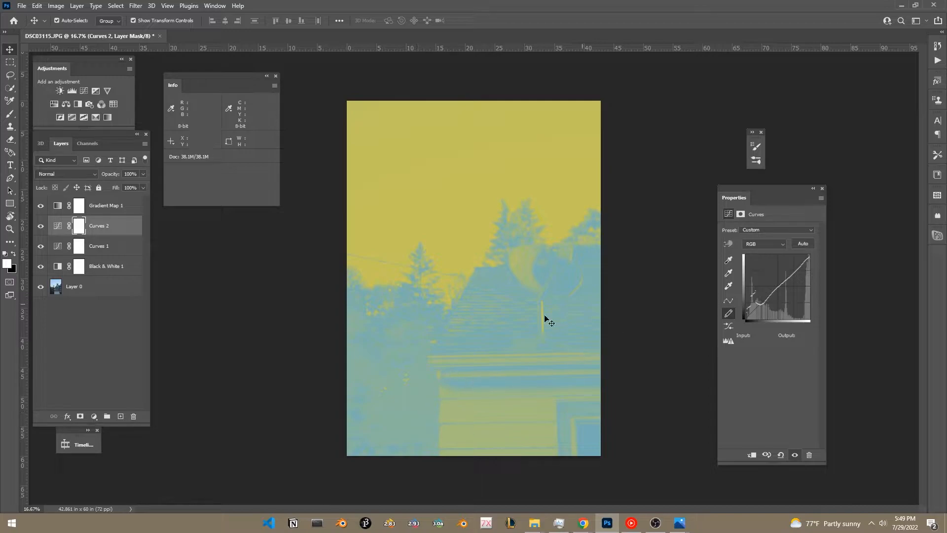
- Inspect the trees up close and flatten the raised shadow section of Curves 2 with another freehand stroke
{"action": "scroll", "coordinate": [362, 375], "scroll_direction": "up", "scroll_amount": 2}
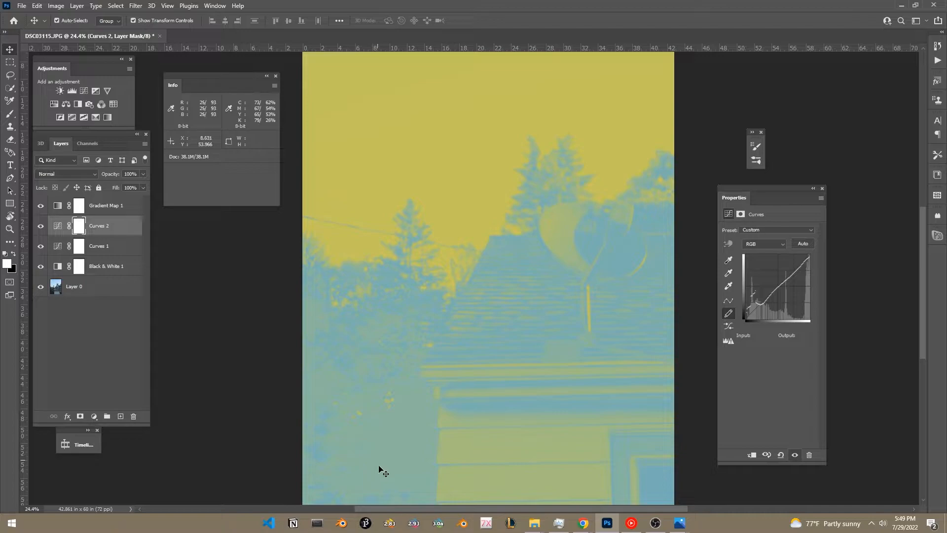
{"action": "scroll", "coordinate": [389, 410], "scroll_direction": "up", "scroll_amount": 6}
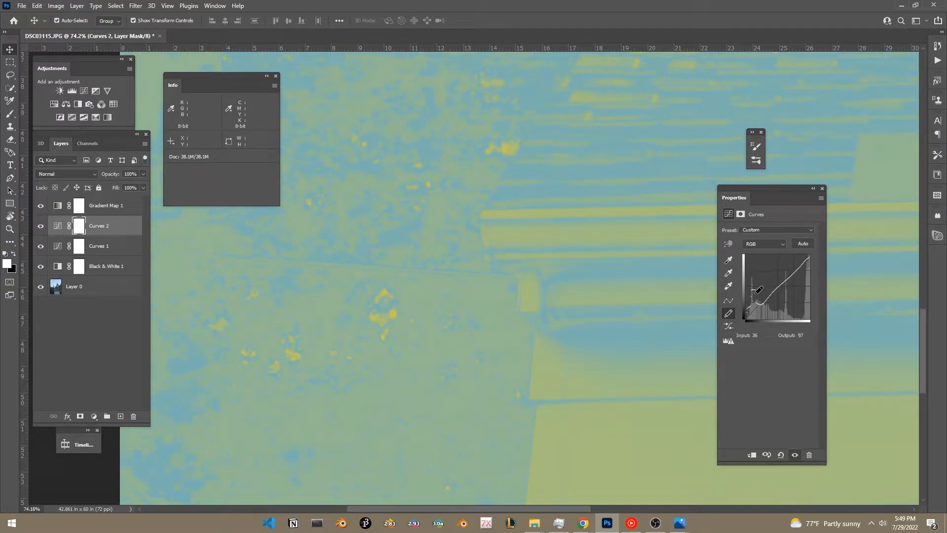
{"action": "left_click_drag", "start_coordinate": [757, 292], "coordinate": [748, 296]}
{"action": "scroll", "coordinate": [404, 247], "scroll_direction": "down", "scroll_amount": 5}
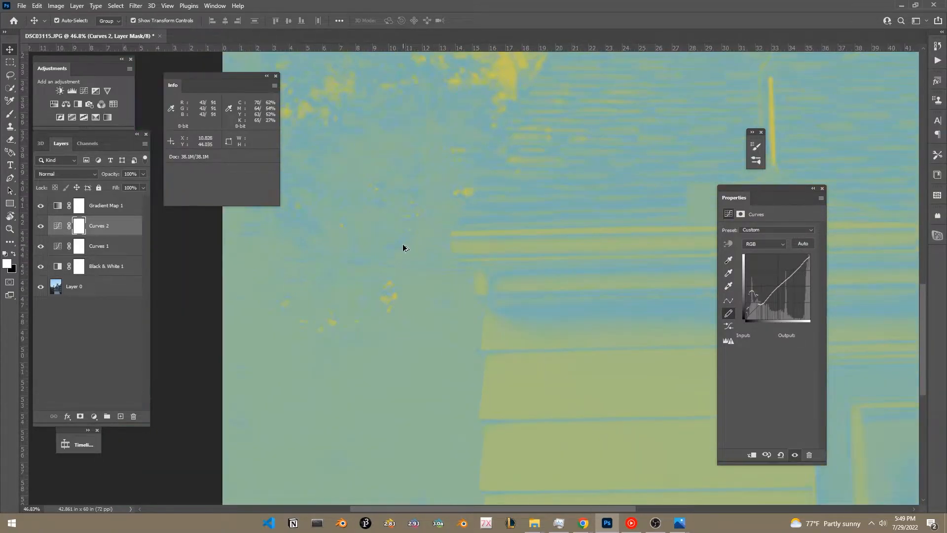
{"action": "scroll", "coordinate": [555, 302], "scroll_direction": "down", "scroll_amount": 3}
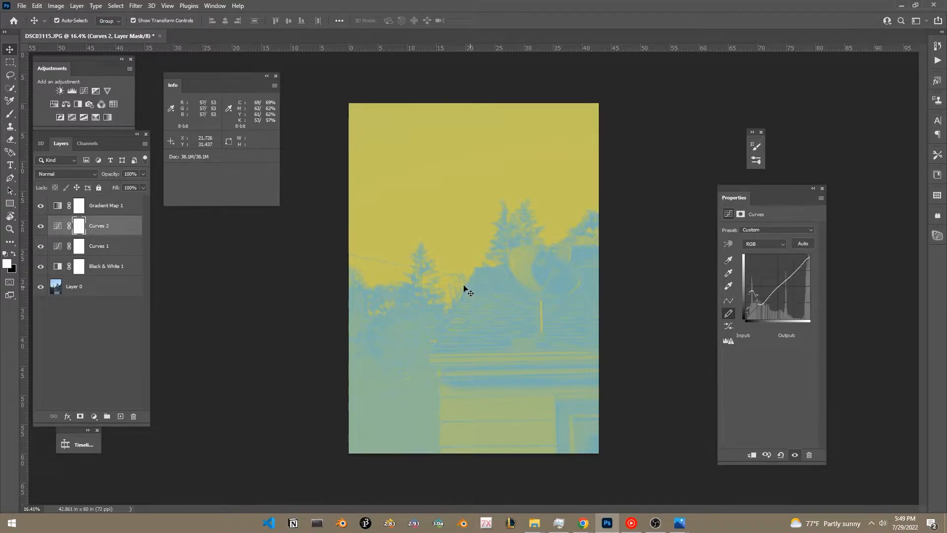
- Group the Black & White, both Curves and Gradient Map layers and name the group "Golor Gradfe"
{"action": "left_click", "coordinate": [104, 272]}
{"action": "left_click", "coordinate": [105, 208], "text": "shift"}
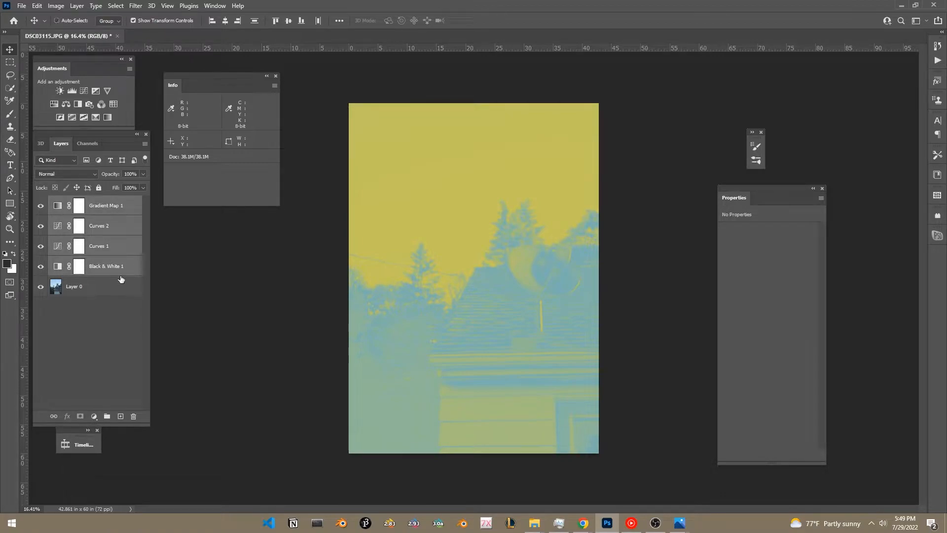
{"action": "key", "text": "ctrl+g"}
{"action": "double_click", "coordinate": [81, 201]}
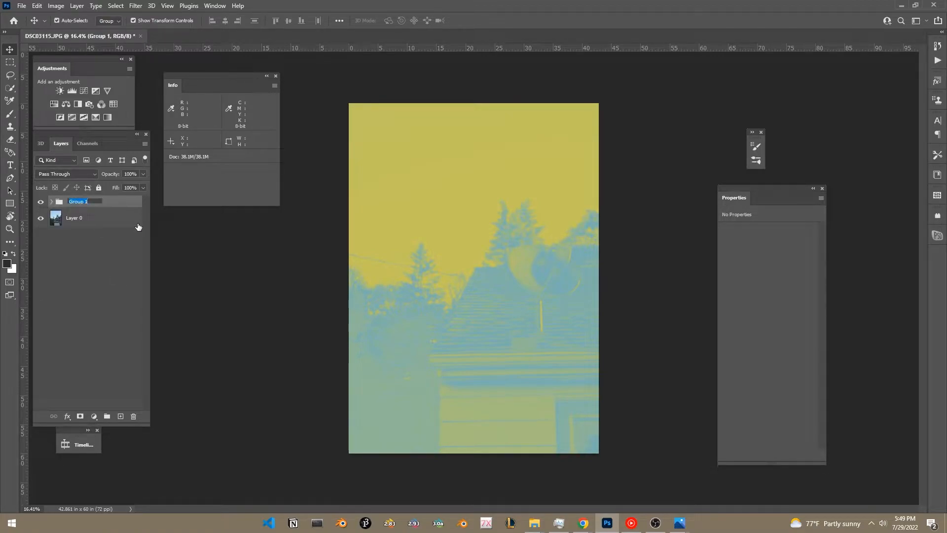
{"action": "type", "text": "Golor Gradfe"}
{"action": "key", "text": "Return"}
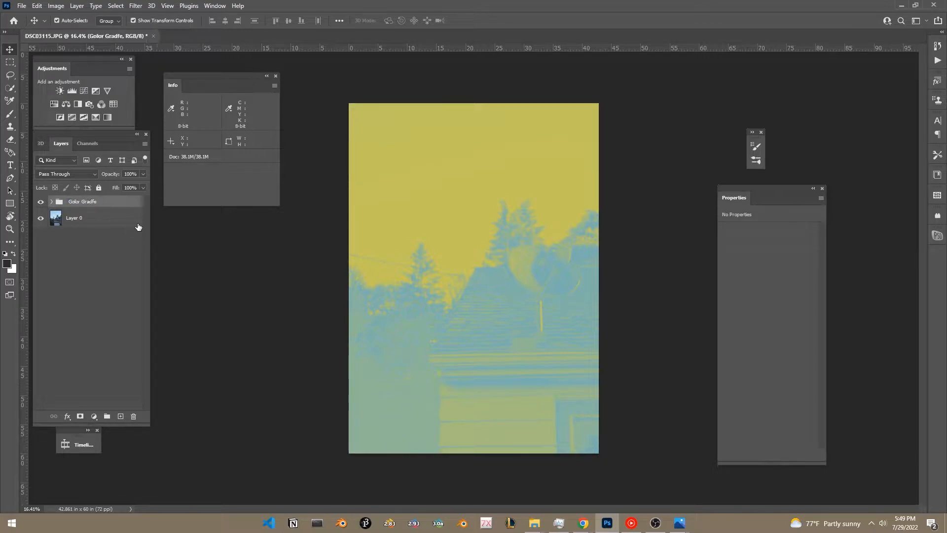
{"action": "left_click", "coordinate": [97, 238]}
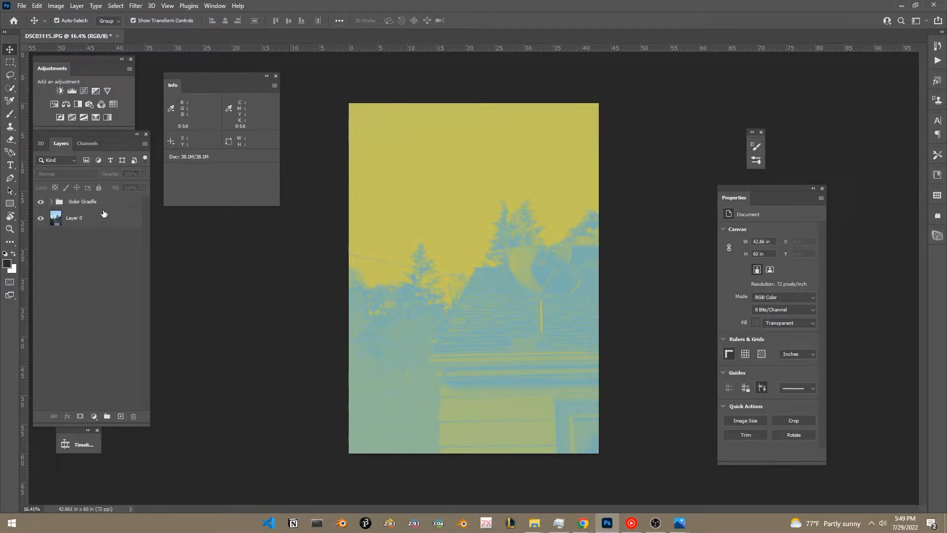
- Compare the photo with and without the Golor Gradfe group and leave the group hidden
{"action": "left_click", "coordinate": [41, 202]}
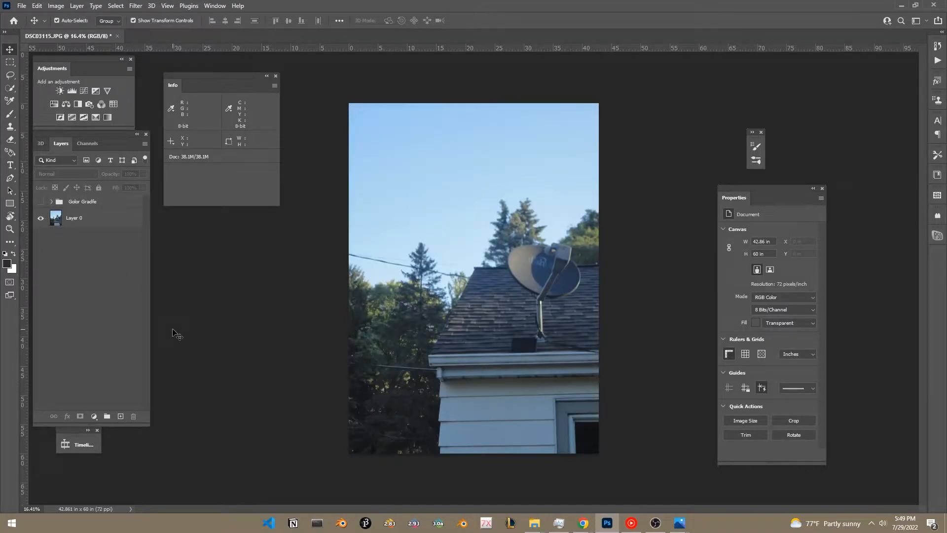
{"action": "left_click", "coordinate": [41, 202]}
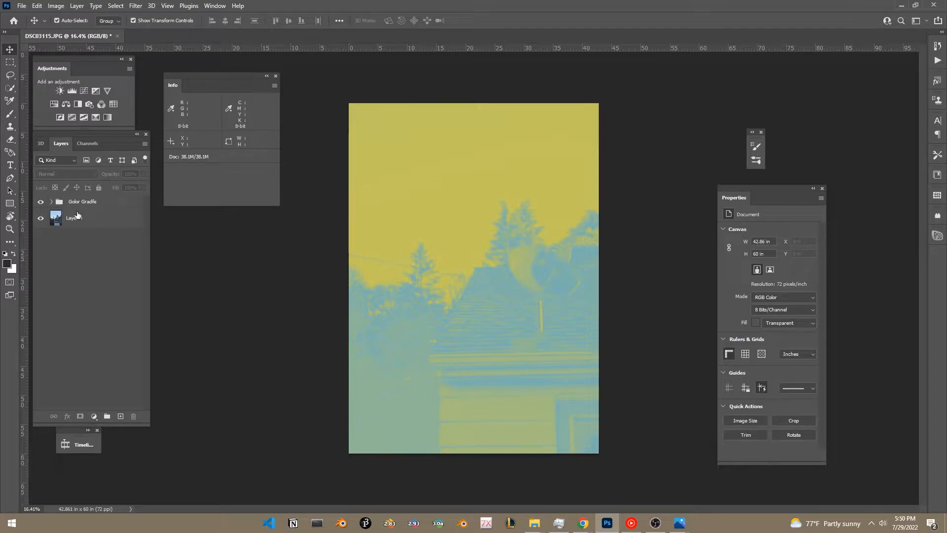
{"action": "left_click", "coordinate": [77, 216]}
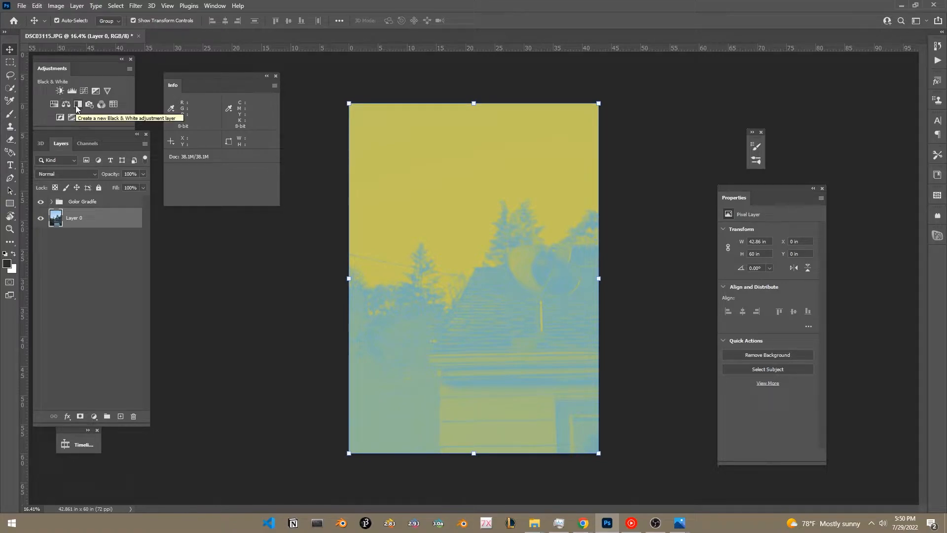
{"action": "left_click", "coordinate": [81, 262]}
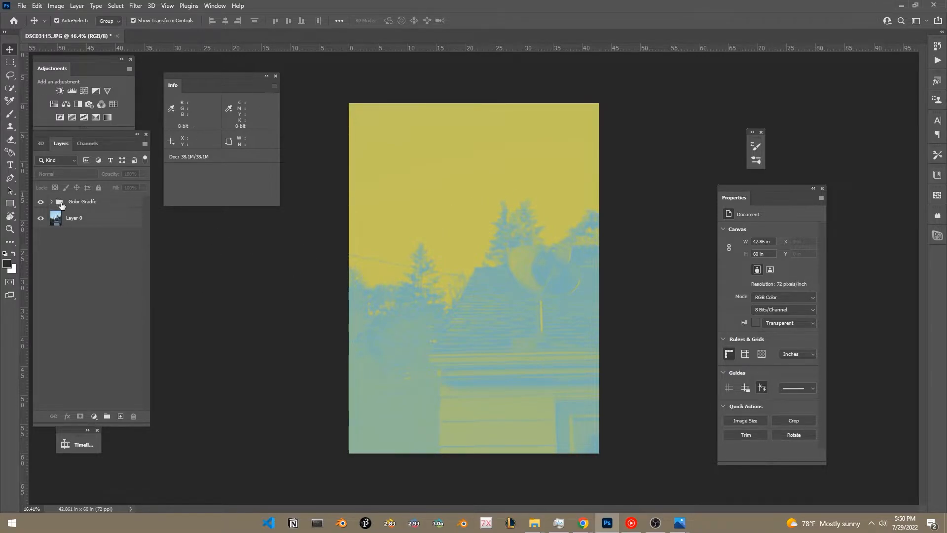
{"action": "left_click", "coordinate": [41, 202]}
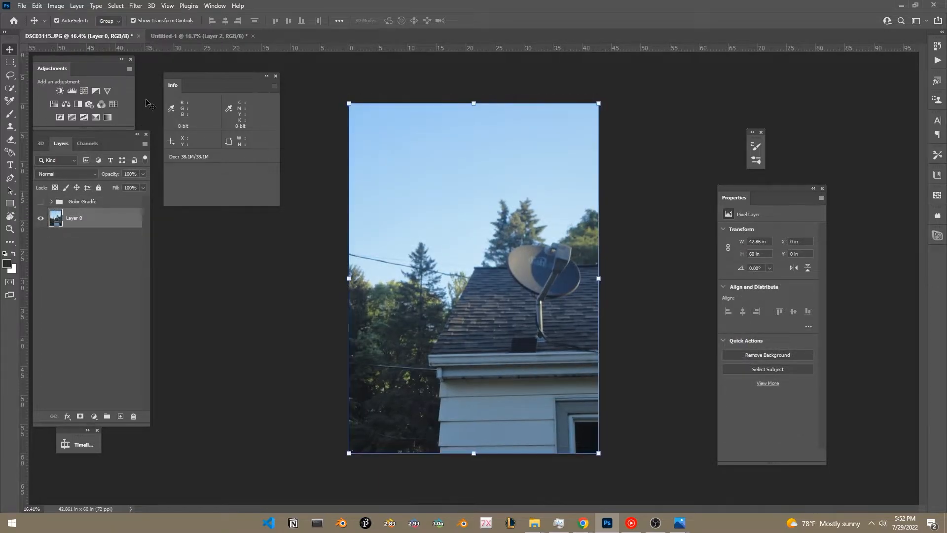
- Delete the empty Layer 1 from the Untitled-1 document, keeping only the satellite dish photo layer
{"action": "left_click", "coordinate": [125, 246]}
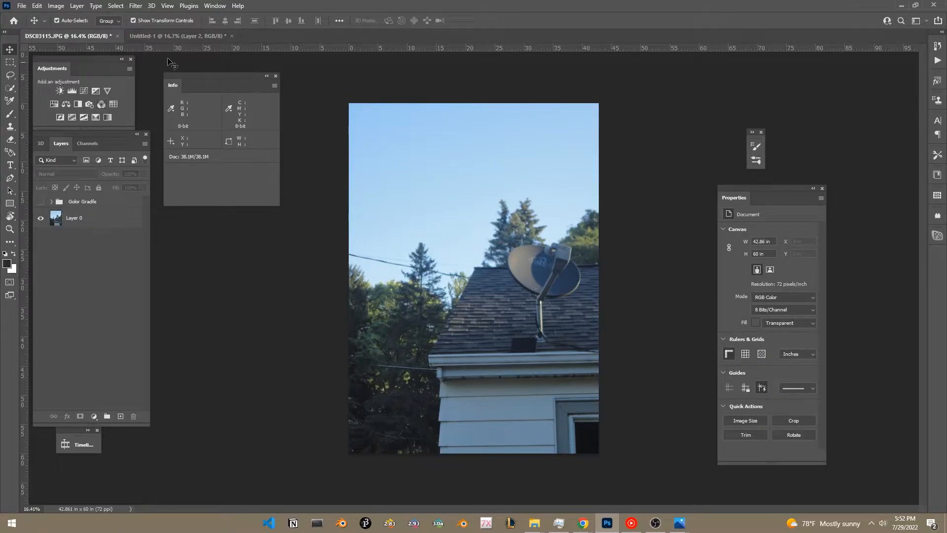
{"action": "left_click", "coordinate": [165, 38]}
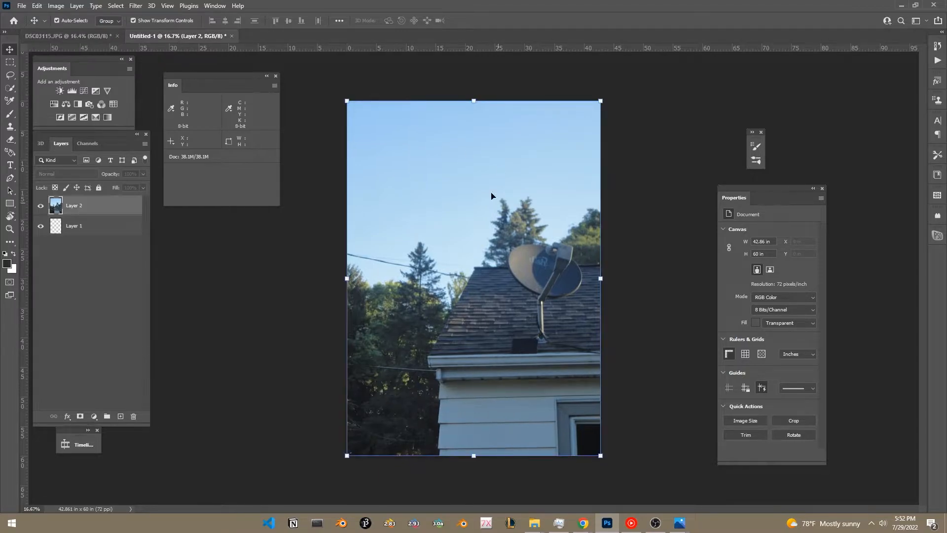
{"action": "left_click_drag", "start_coordinate": [109, 226], "coordinate": [133, 416]}
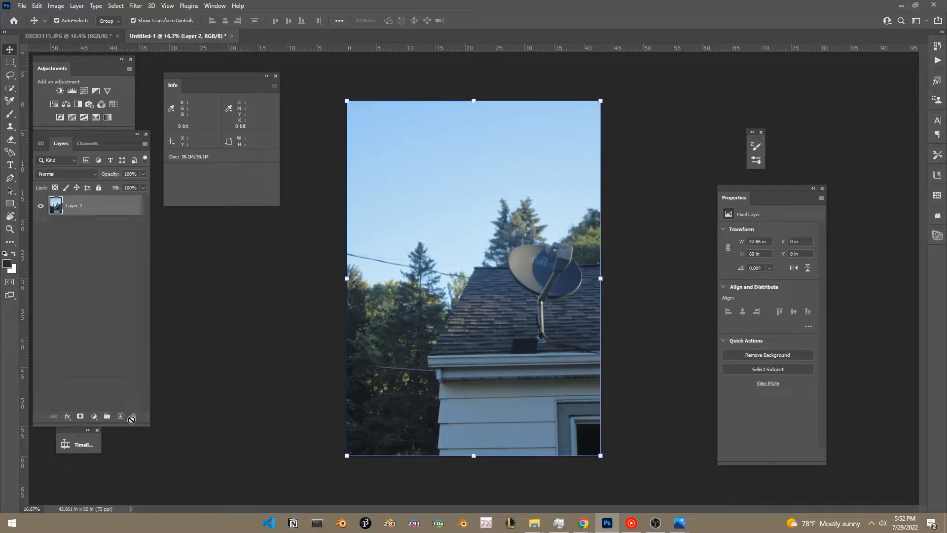
{"action": "left_click", "coordinate": [83, 36]}
{"action": "left_click", "coordinate": [91, 217]}
{"action": "left_click", "coordinate": [22, 6]}
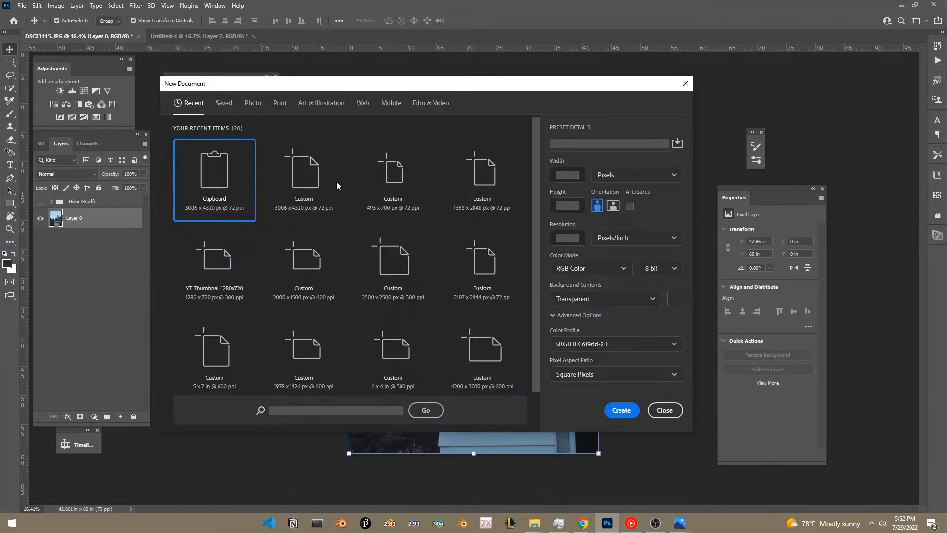
{"action": "left_click", "coordinate": [650, 409]}
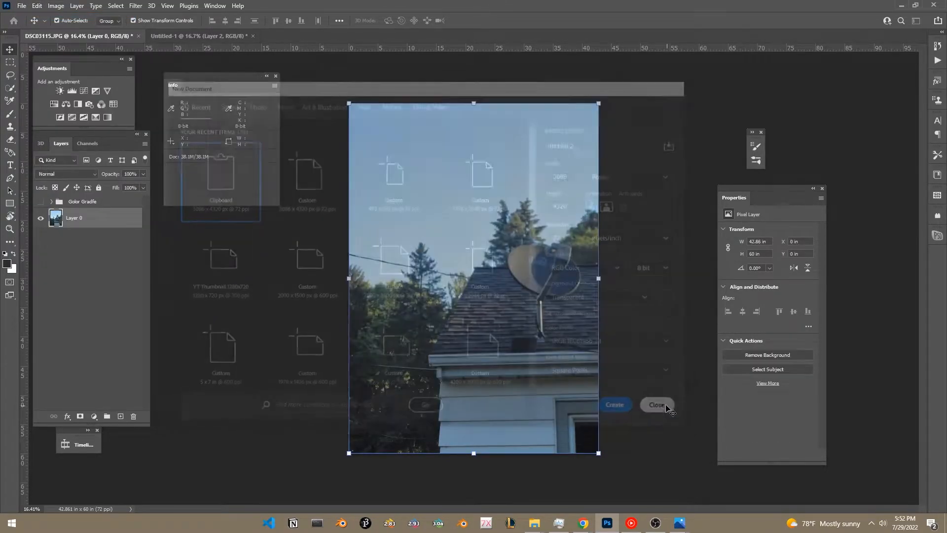
{"action": "left_click", "coordinate": [241, 37]}
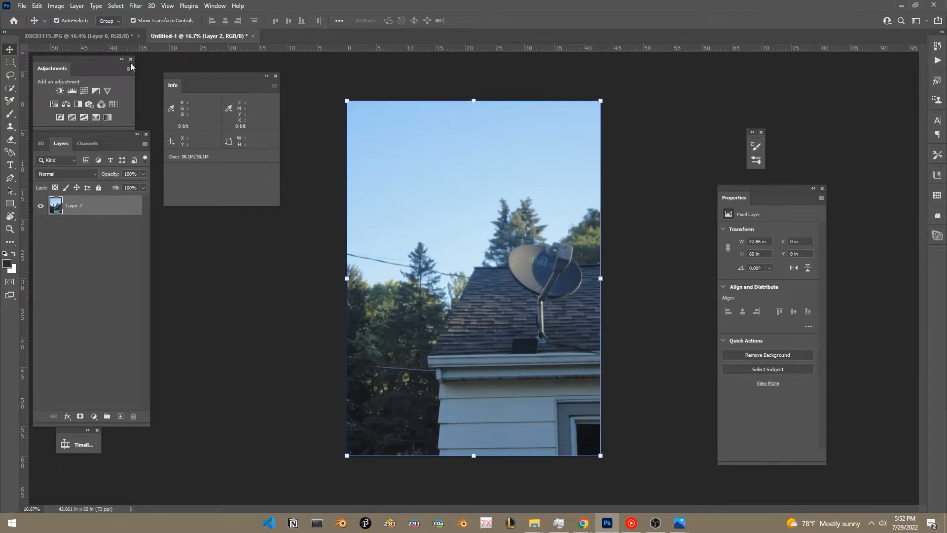
- Convert the Untitled-1 photo to Indexed Color with a Local (Adaptive) palette of 6 colors and no dither
{"action": "left_click", "coordinate": [56, 6]}
{"action": "mouse_move", "coordinate": [74, 16]}
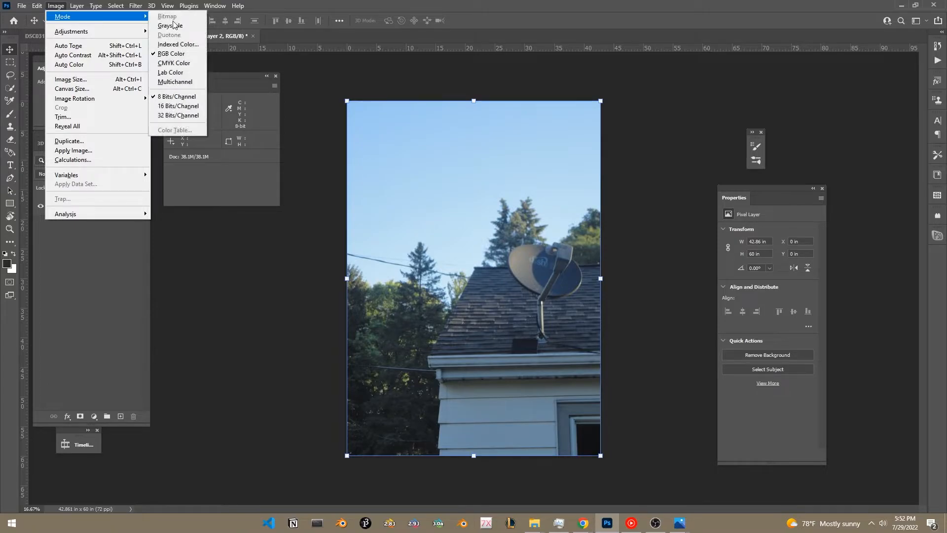
{"action": "left_click", "coordinate": [179, 45]}
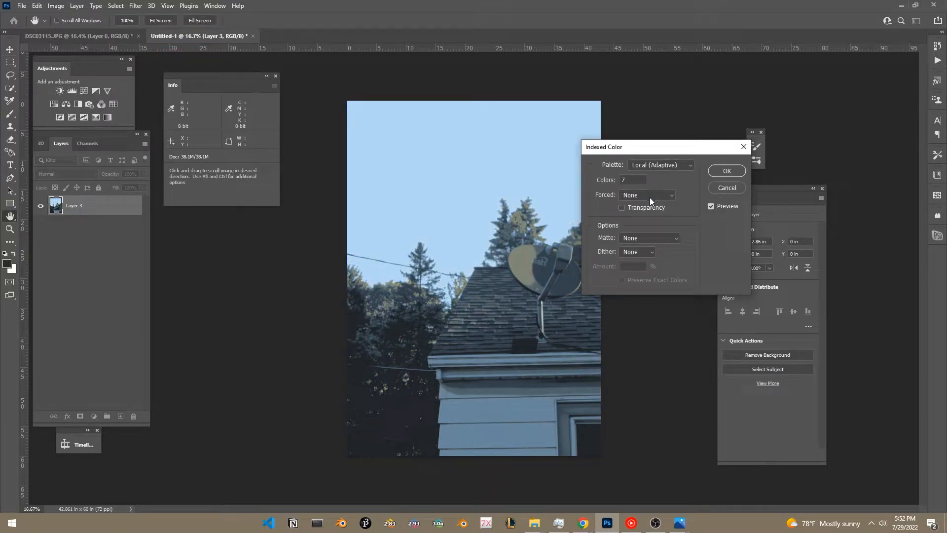
{"action": "double_click", "coordinate": [638, 180]}
{"action": "type", "text": "4"}
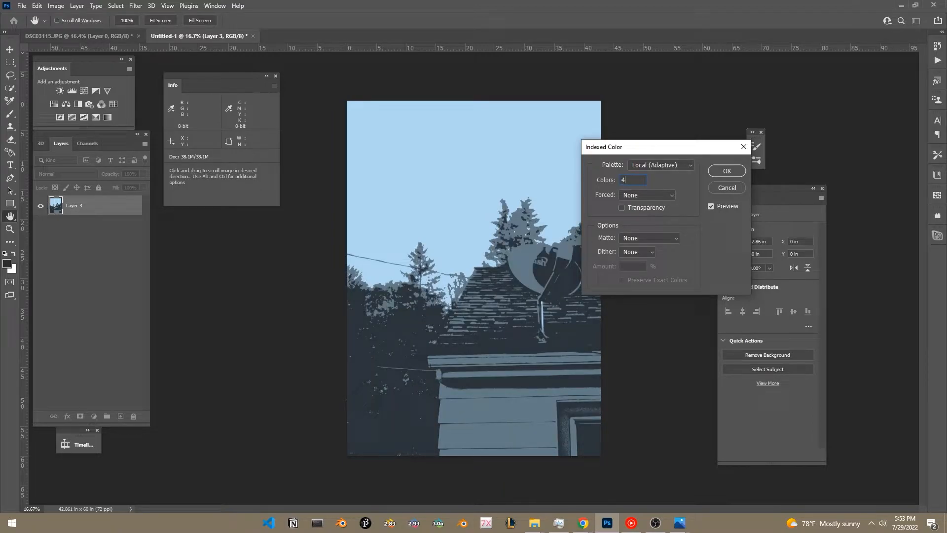
{"action": "key", "text": "Up"}
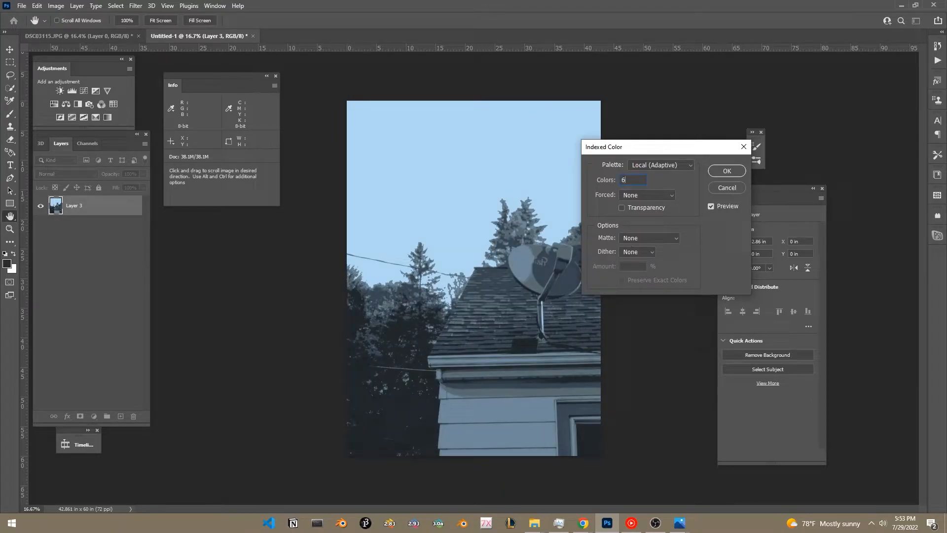
{"action": "left_click", "coordinate": [727, 171]}
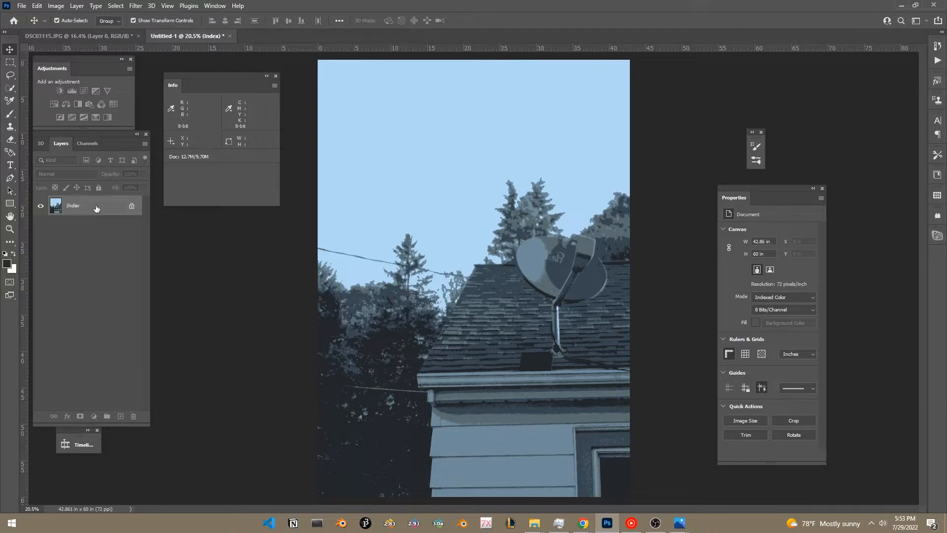
- Convert the indexed image back to RGB Color, unlock its background and copy the layer into DSC03115.JPG above the original photo
{"action": "left_click", "coordinate": [56, 6]}
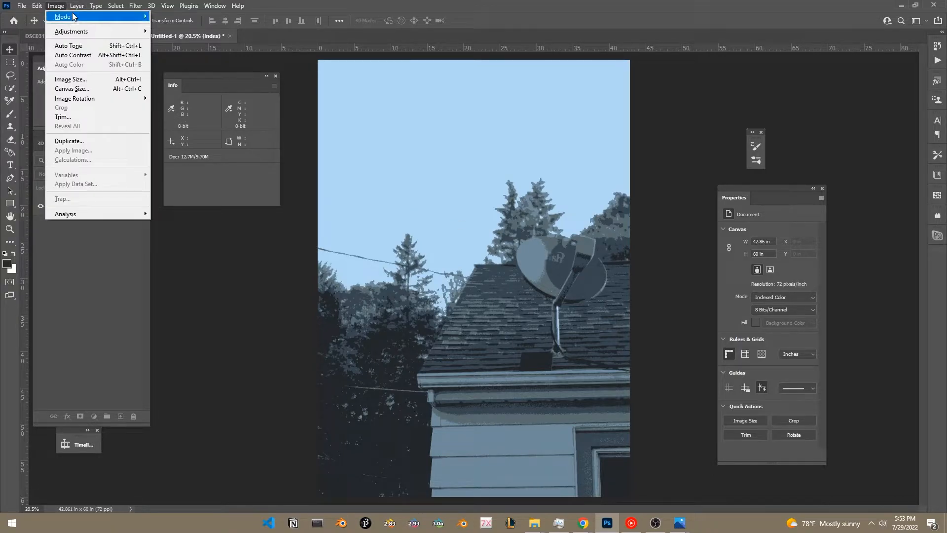
{"action": "mouse_move", "coordinate": [73, 17]}
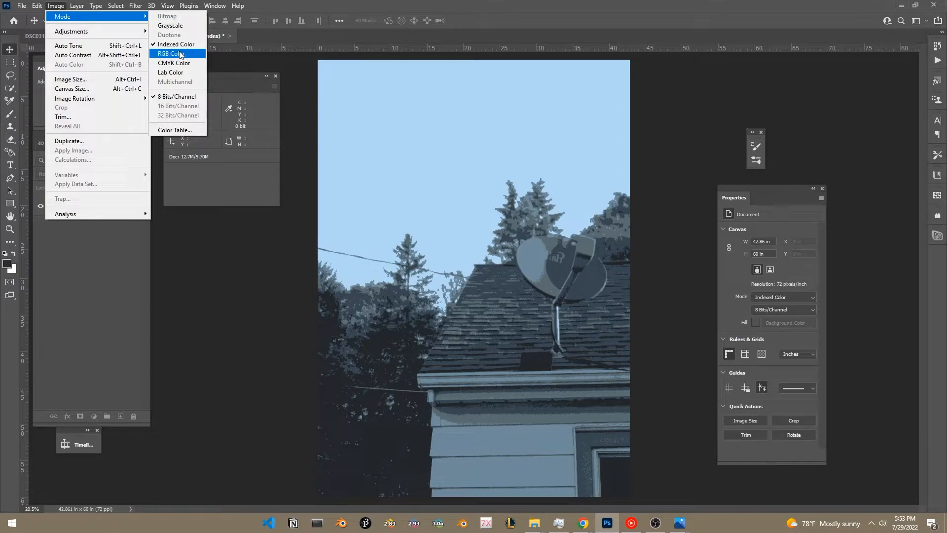
{"action": "left_click", "coordinate": [181, 55]}
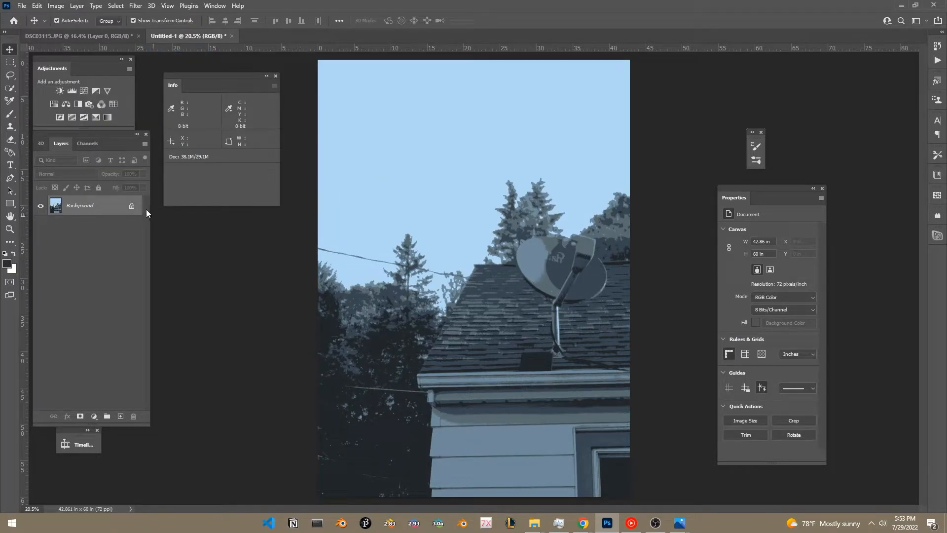
{"action": "left_click", "coordinate": [131, 206]}
{"action": "left_click_drag", "start_coordinate": [99, 158], "coordinate": [472, 262]}
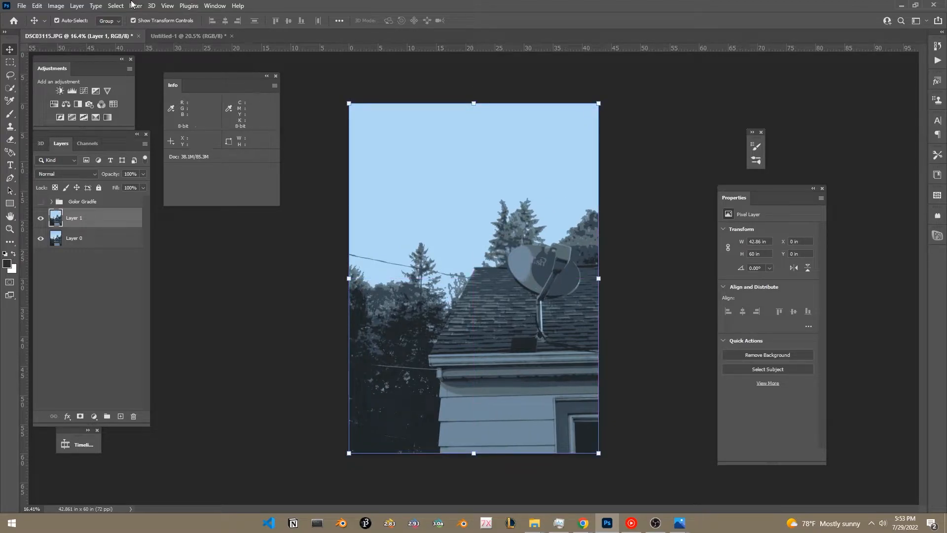
- Return to the Untitled-1 document and try to convert the six-color image to Grayscale, discarding its color information
{"action": "left_click", "coordinate": [55, 5]}
{"action": "mouse_move", "coordinate": [76, 5]}
{"action": "left_click", "coordinate": [344, 65]}
{"action": "left_click", "coordinate": [170, 37]}
{"action": "left_click", "coordinate": [78, 208]}
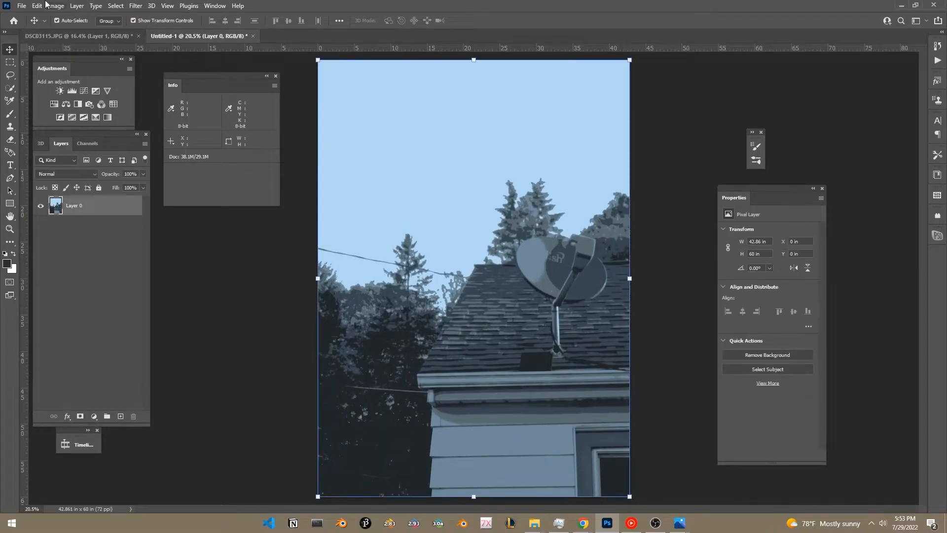
{"action": "left_click", "coordinate": [55, 5]}
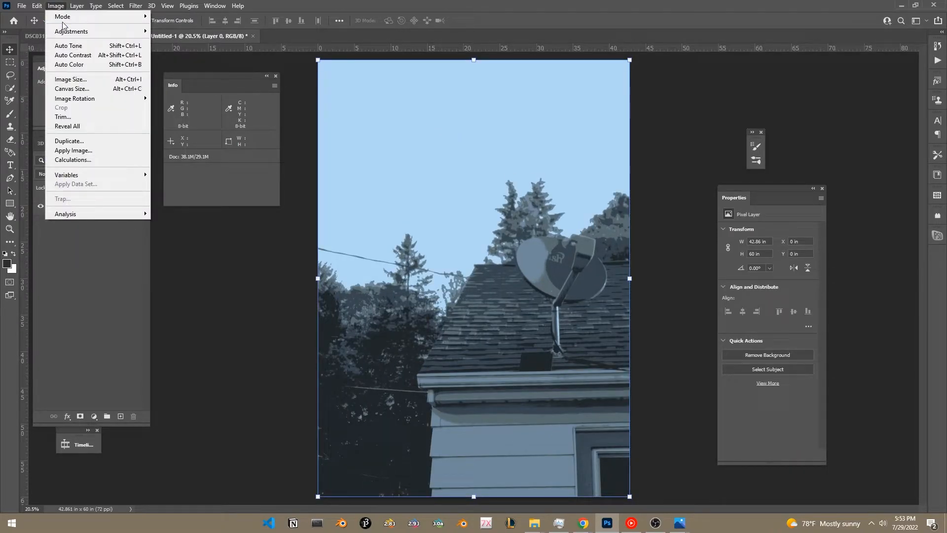
{"action": "mouse_move", "coordinate": [63, 16]}
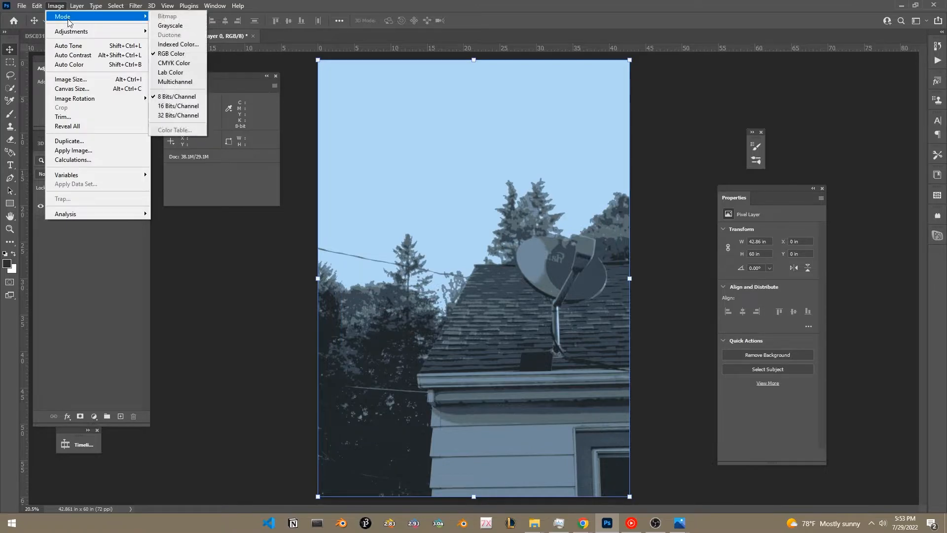
{"action": "left_click", "coordinate": [182, 25]}
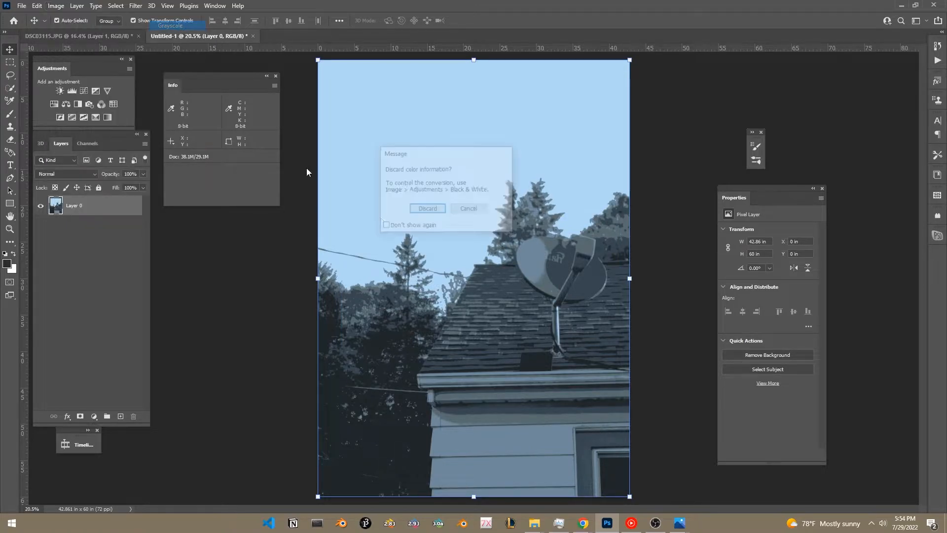
{"action": "left_click", "coordinate": [427, 210]}
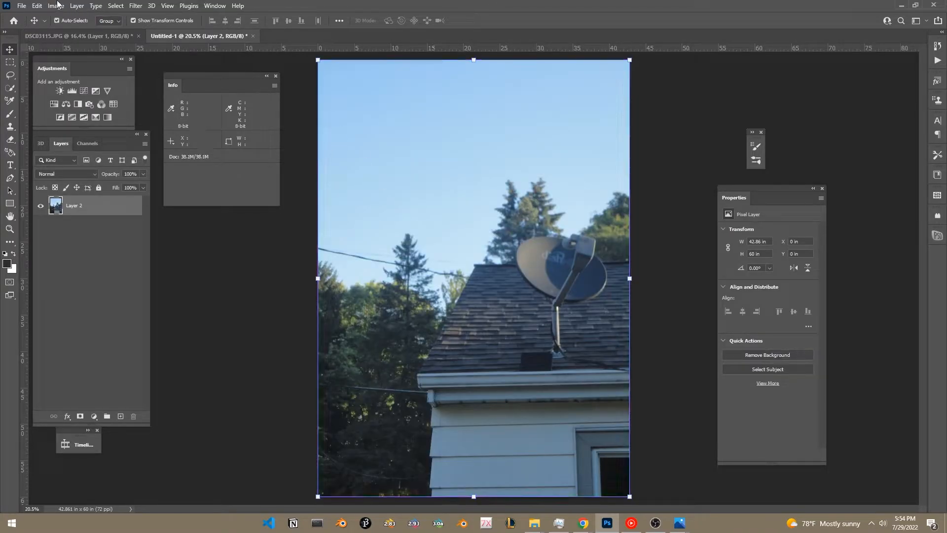
- Convert the full-color photo in Untitled-1 to Grayscale, discarding its color information
{"action": "left_click", "coordinate": [55, 5]}
{"action": "mouse_move", "coordinate": [74, 17]}
{"action": "left_click", "coordinate": [190, 28]}
{"action": "left_click", "coordinate": [426, 212]}
- Convert the grayscale photo to a flattened Bitmap at 72 pixels/inch using the Diffusion Dither method
{"action": "left_click", "coordinate": [56, 5]}
{"action": "left_click", "coordinate": [187, 18]}
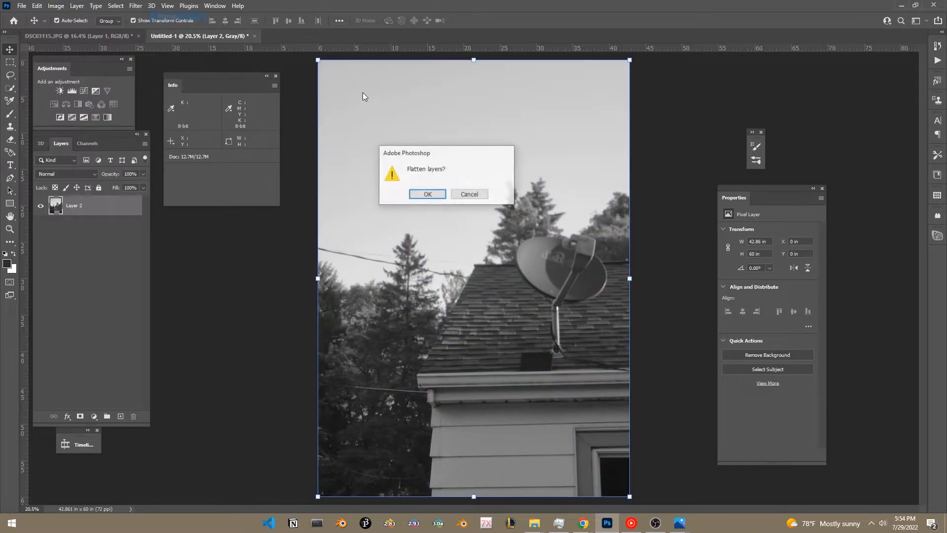
{"action": "left_click", "coordinate": [428, 195]}
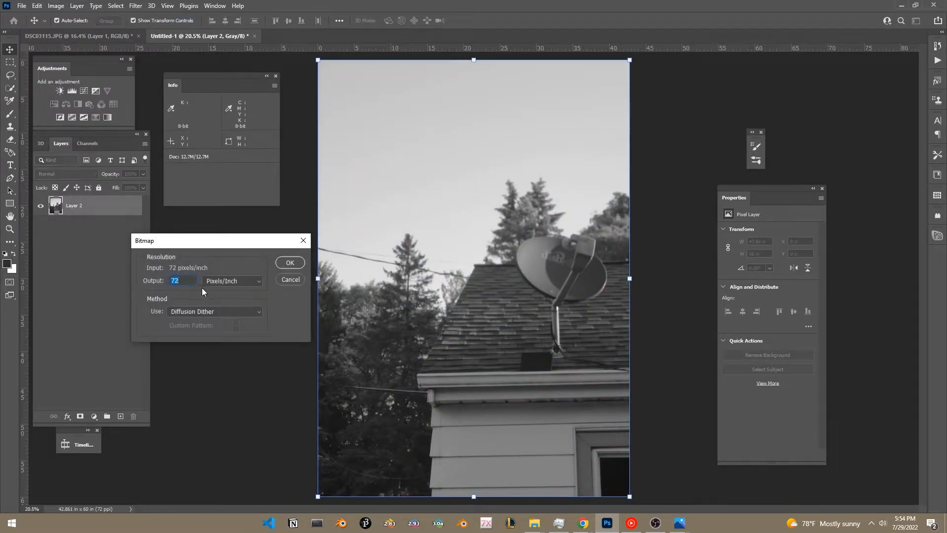
{"action": "left_click", "coordinate": [237, 311]}
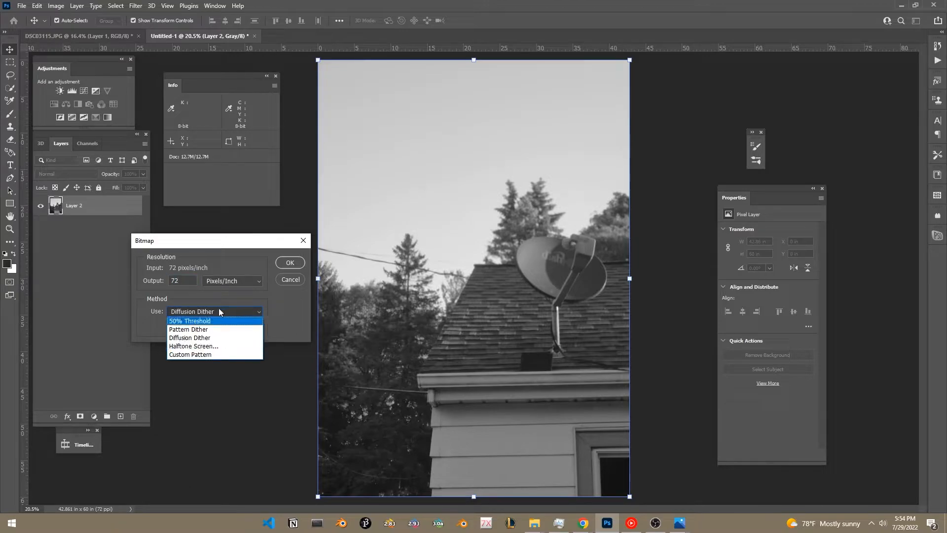
{"action": "left_click", "coordinate": [288, 309]}
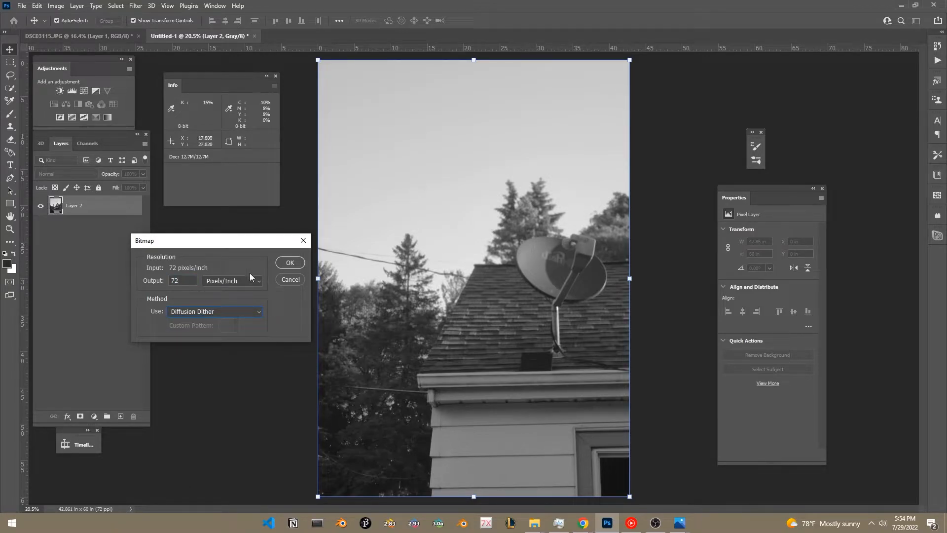
{"action": "left_click", "coordinate": [193, 312]}
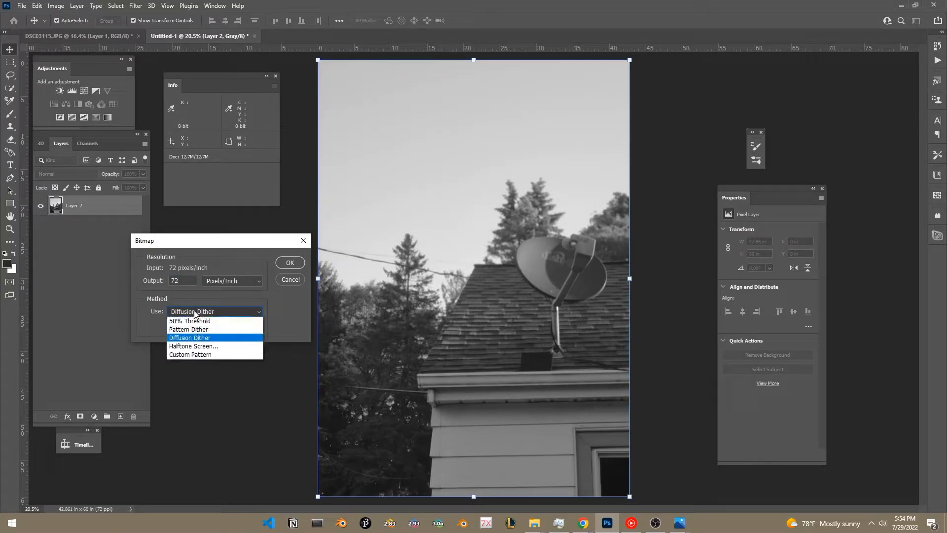
{"action": "left_click", "coordinate": [204, 339]}
{"action": "left_click", "coordinate": [290, 263]}
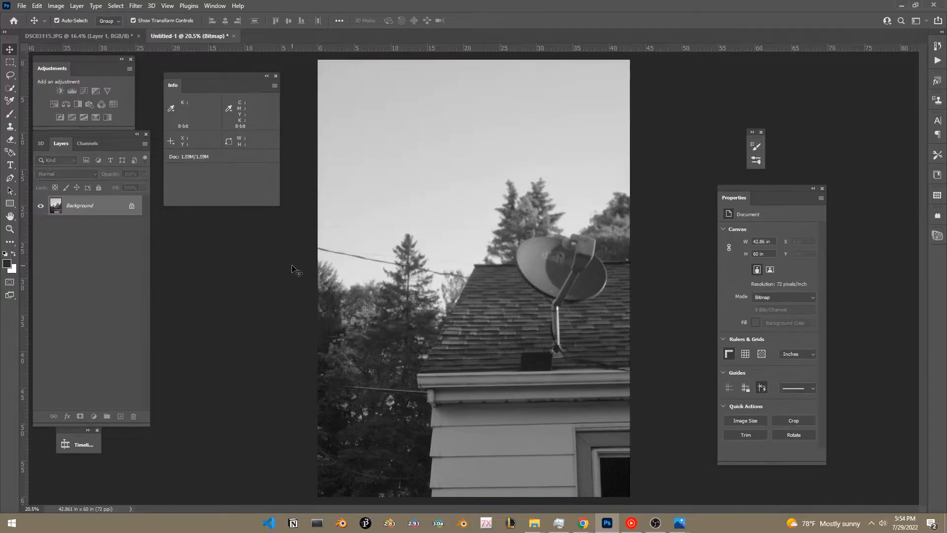
- Examine the bitmap's dither pattern on the dish, roof and gutter up close and at full-image size
{"action": "scroll", "coordinate": [587, 267], "scroll_direction": "up", "scroll_amount": 8}
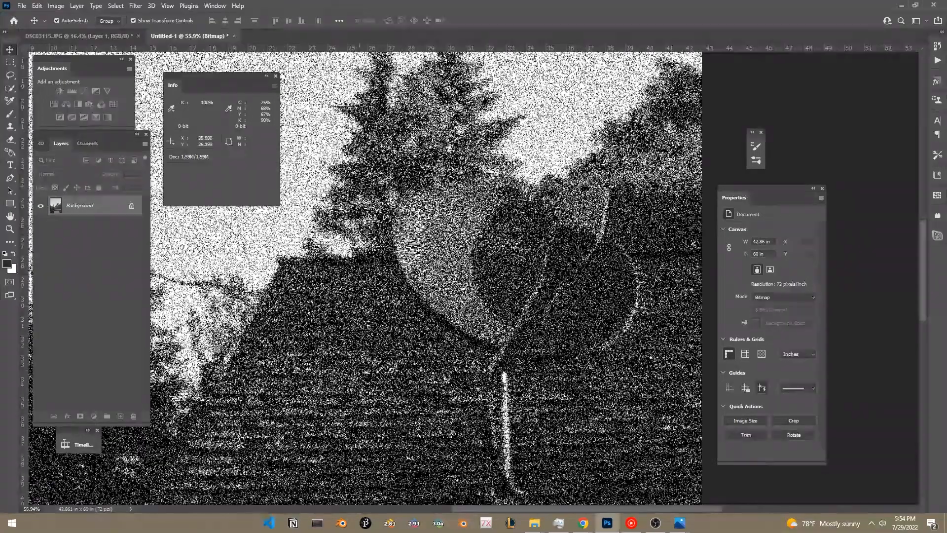
{"action": "scroll", "coordinate": [393, 191], "scroll_direction": "up", "scroll_amount": 10}
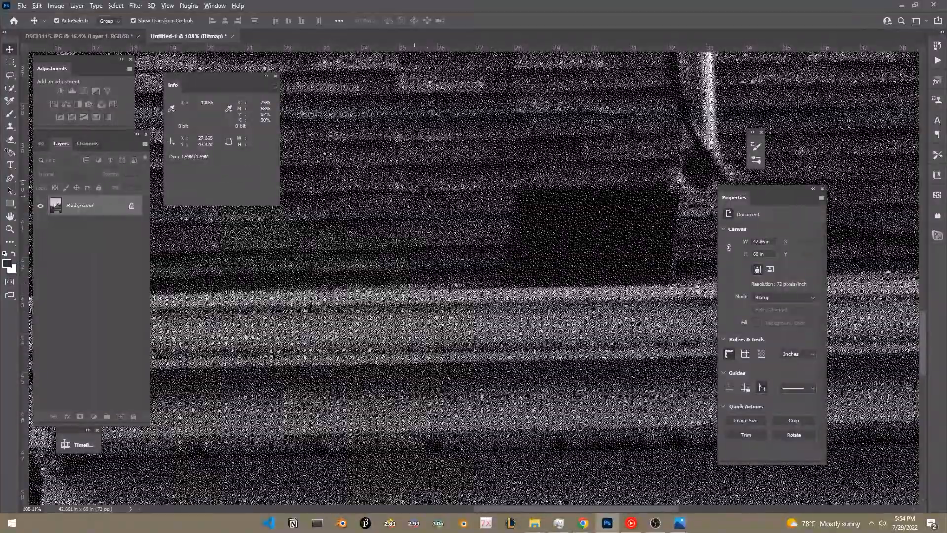
{"action": "scroll", "coordinate": [464, 289], "scroll_direction": "down", "scroll_amount": 7}
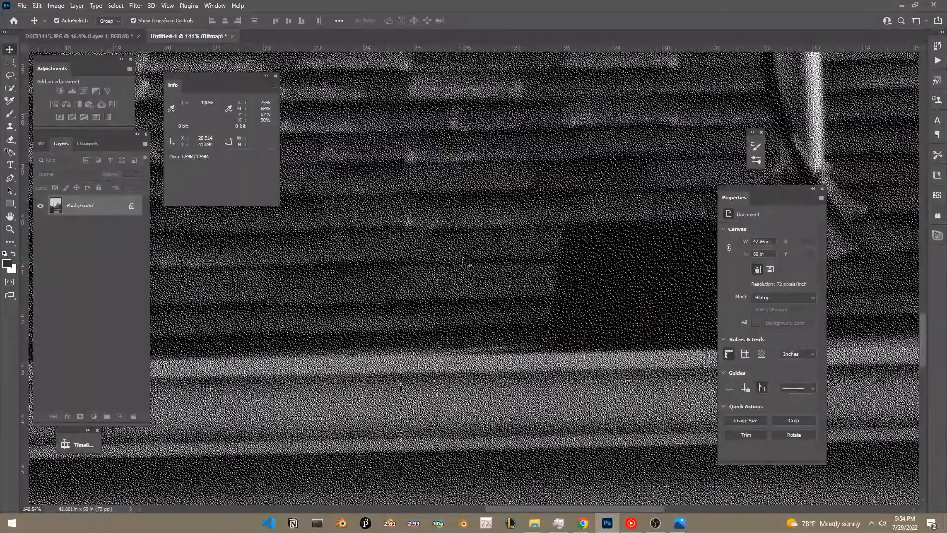
{"action": "scroll", "coordinate": [534, 312], "scroll_direction": "down", "scroll_amount": 8}
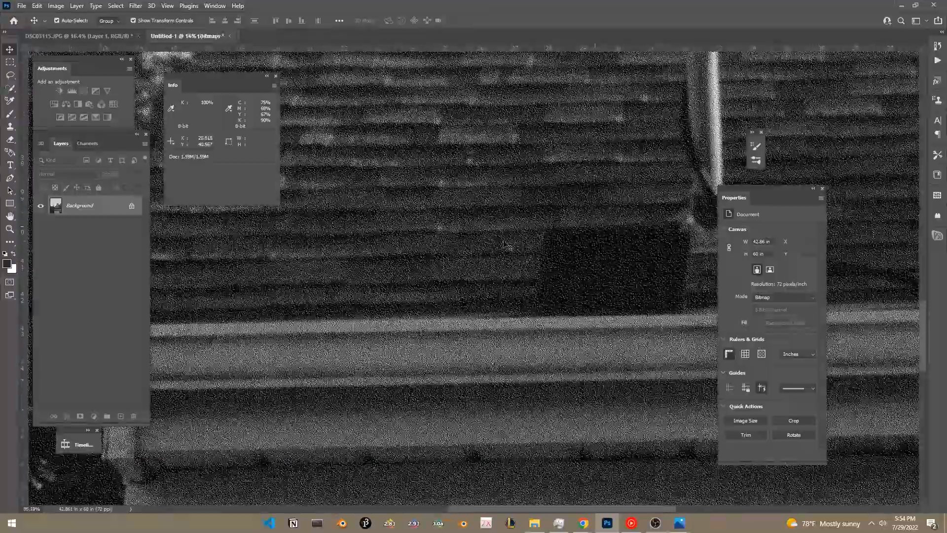
{"action": "scroll", "coordinate": [528, 277], "scroll_direction": "up", "scroll_amount": 5}
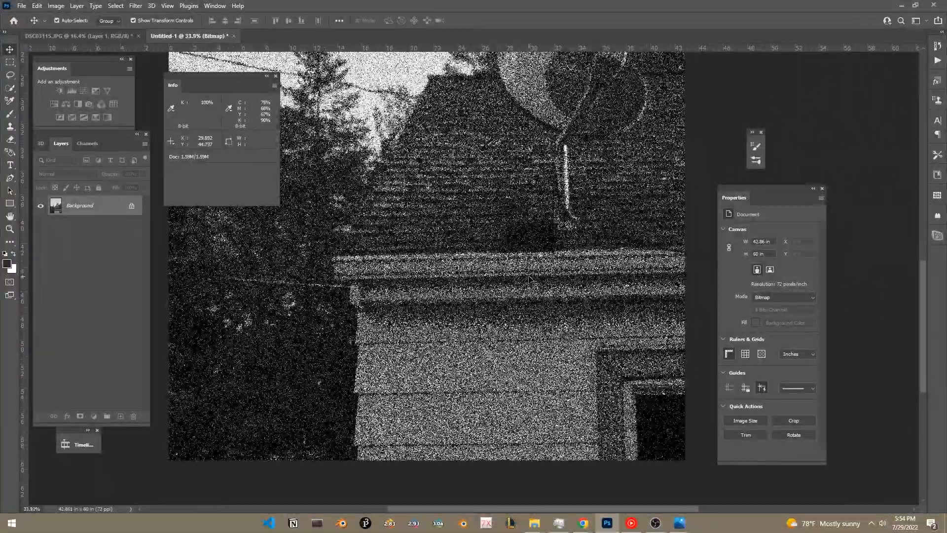
{"action": "scroll", "coordinate": [528, 281], "scroll_direction": "down", "scroll_amount": 3}
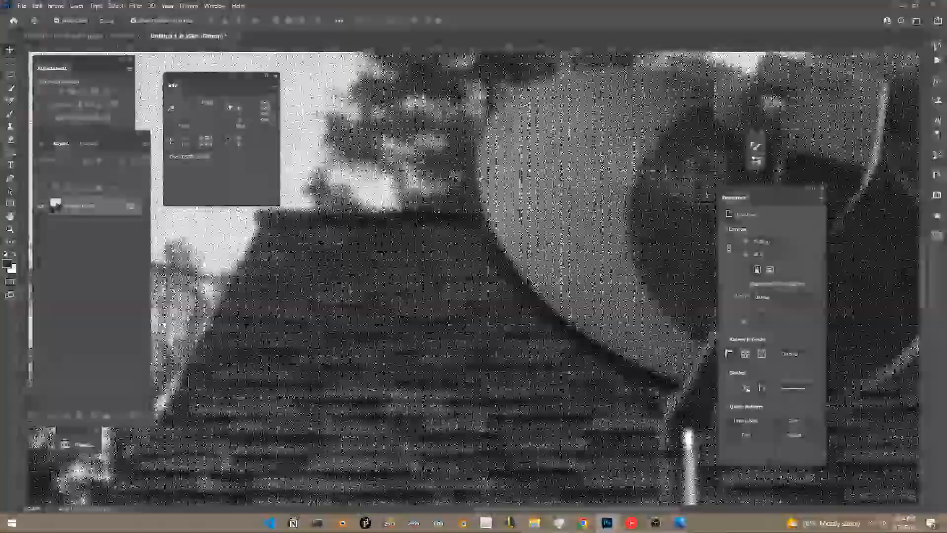
{"action": "scroll", "coordinate": [527, 281], "scroll_direction": "up", "scroll_amount": 4}
{"action": "scroll", "coordinate": [488, 338], "scroll_direction": "up", "scroll_amount": 8}
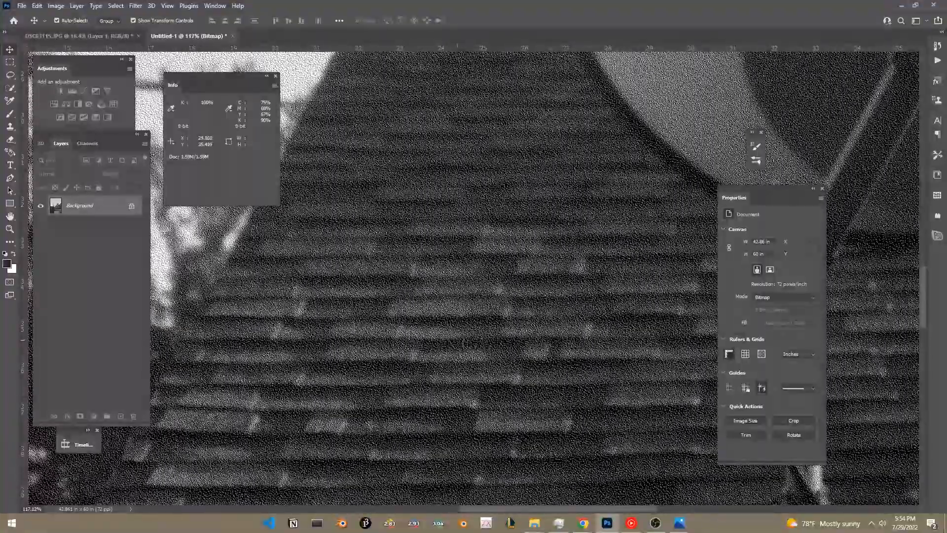
{"action": "scroll", "coordinate": [350, 318], "scroll_direction": "down", "scroll_amount": 12}
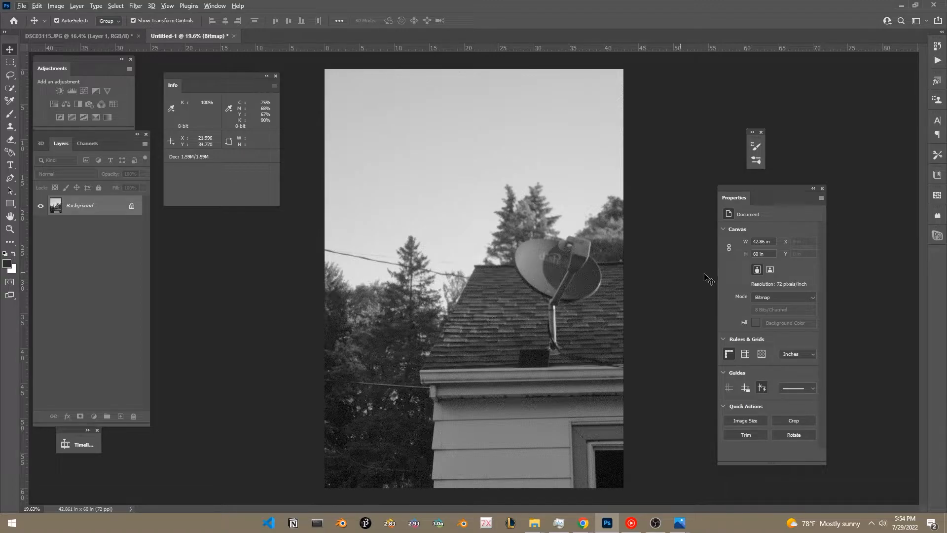
{"action": "scroll", "coordinate": [529, 350], "scroll_direction": "up", "scroll_amount": 3}
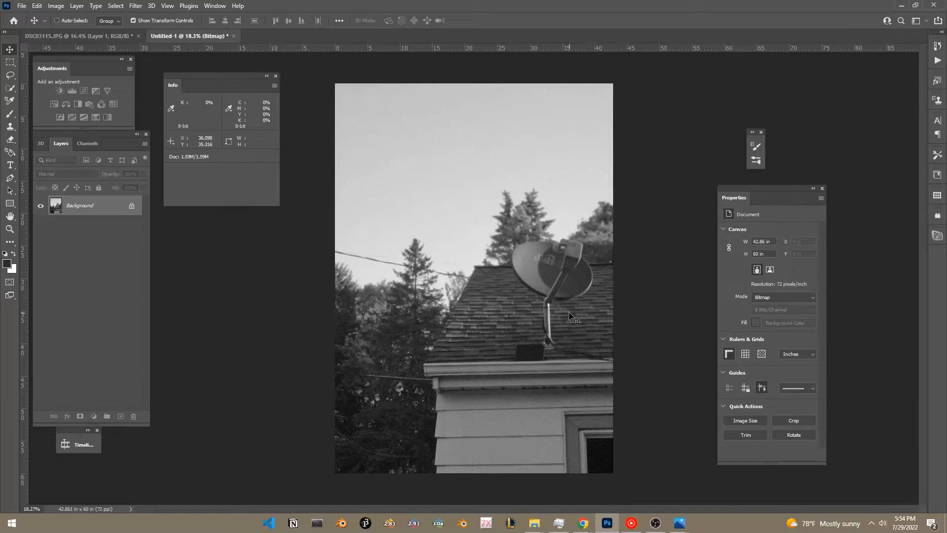
- Convert the grayscale photo to a flattened Bitmap with an output of 16 pixels/inch and Diffusion Dither
{"action": "left_click", "coordinate": [56, 5]}
{"action": "mouse_move", "coordinate": [63, 17]}
{"action": "left_click", "coordinate": [188, 19]}
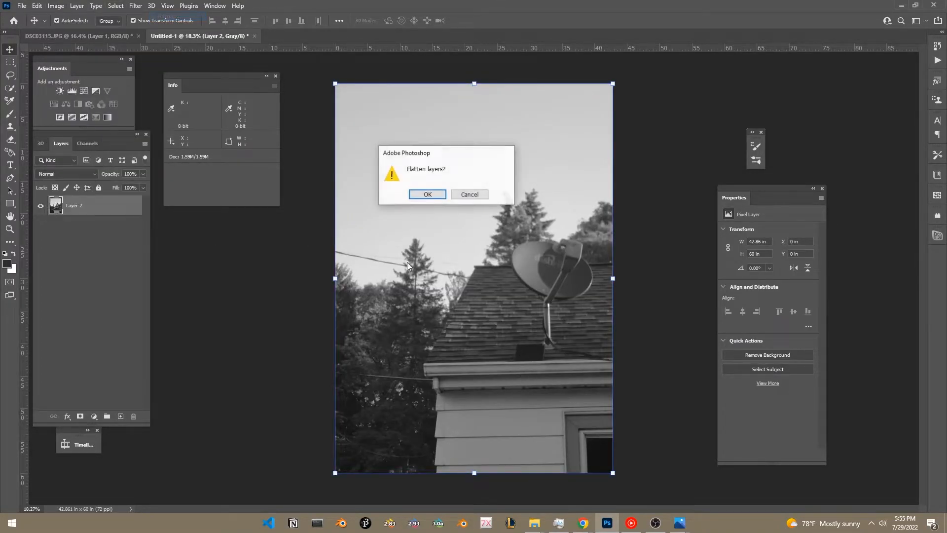
{"action": "left_click", "coordinate": [433, 197]}
{"action": "left_click", "coordinate": [161, 281]}
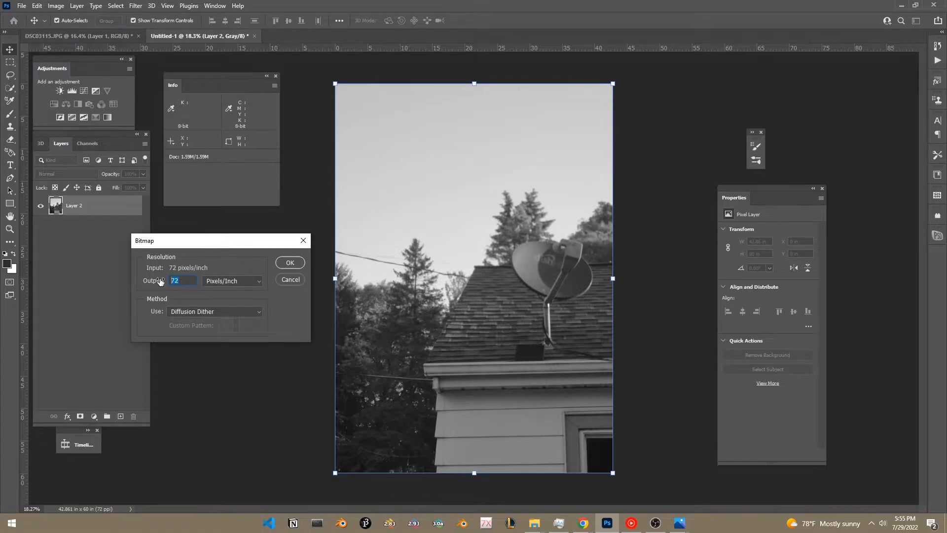
{"action": "type", "text": "16"}
{"action": "left_click", "coordinate": [289, 266]}
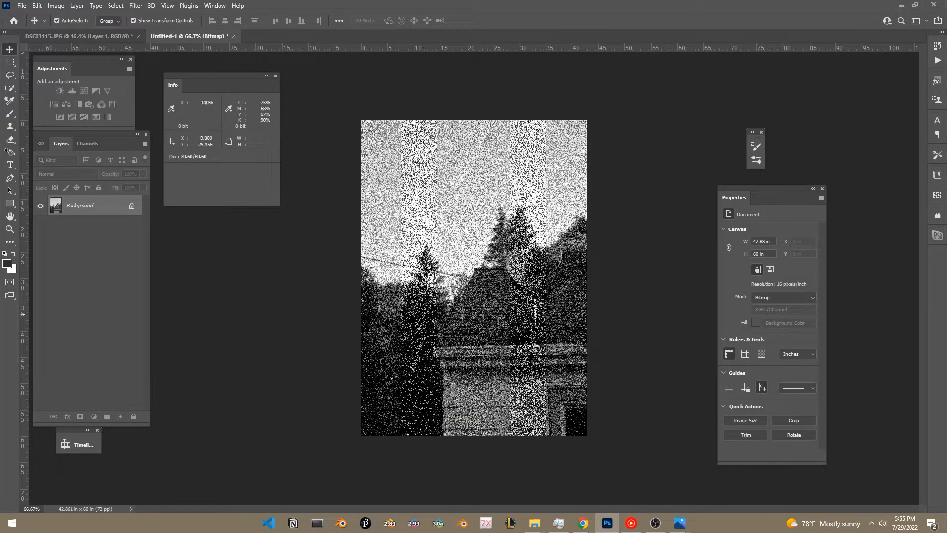
- Examine the 16 pixels/inch bitmap's coarse dither on the dish, trees, roof and siding at several zoom levels
{"action": "scroll", "coordinate": [492, 319], "scroll_direction": "up", "scroll_amount": 4}
{"action": "scroll", "coordinate": [588, 340], "scroll_direction": "down", "scroll_amount": 3}
{"action": "scroll", "coordinate": [582, 351], "scroll_direction": "up", "scroll_amount": 3}
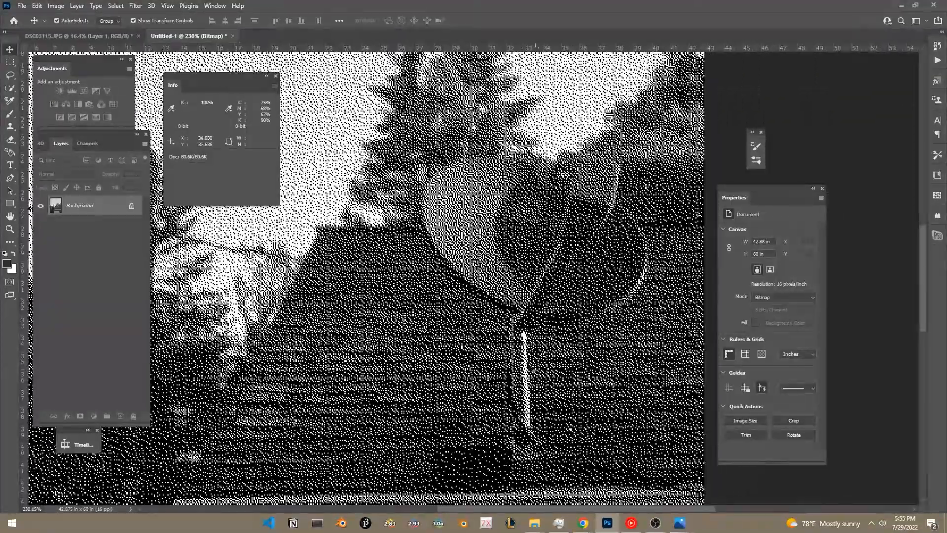
{"action": "scroll", "coordinate": [567, 404], "scroll_direction": "down", "scroll_amount": 4}
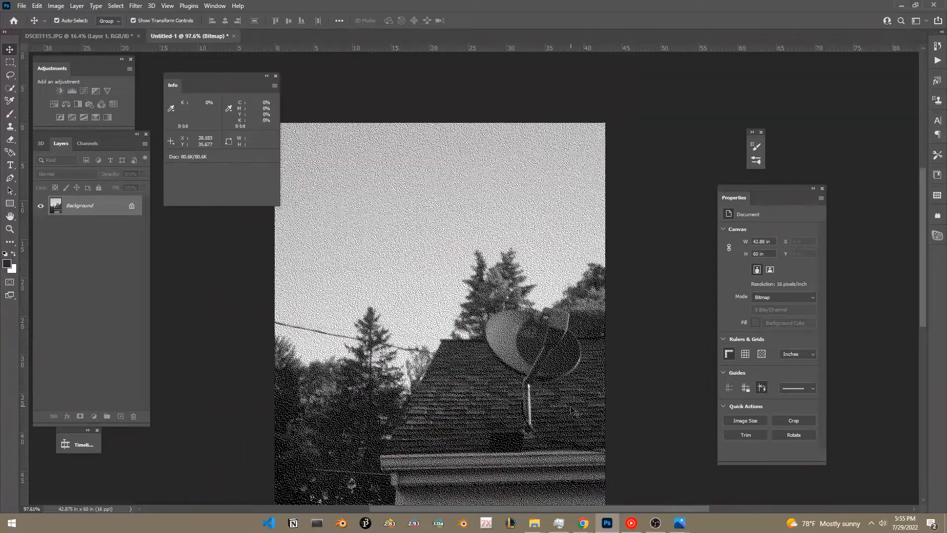
{"action": "scroll", "coordinate": [569, 414], "scroll_direction": "down", "scroll_amount": 1}
{"action": "scroll", "coordinate": [547, 439], "scroll_direction": "up", "scroll_amount": 2}
{"action": "scroll", "coordinate": [535, 459], "scroll_direction": "up", "scroll_amount": 1}
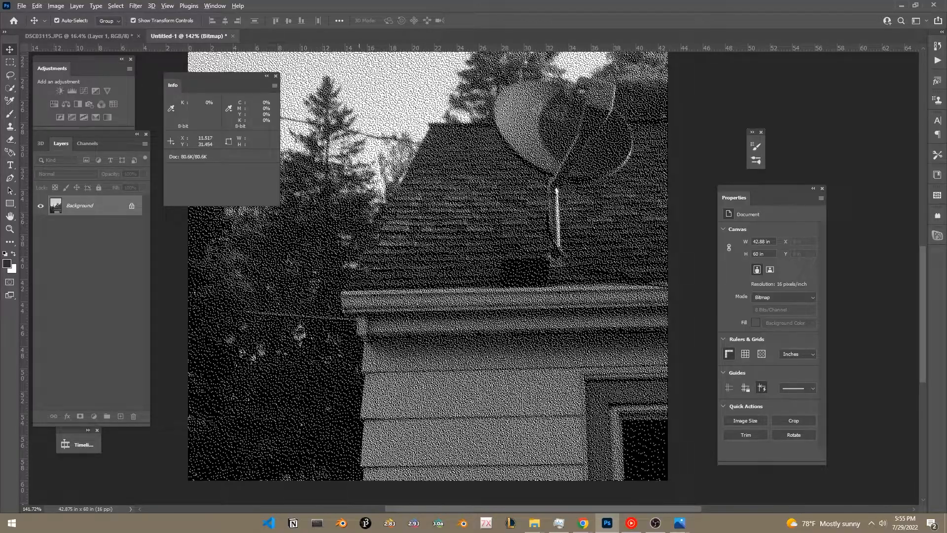
{"action": "scroll", "coordinate": [363, 258], "scroll_direction": "up", "scroll_amount": 2}
{"action": "scroll", "coordinate": [506, 237], "scroll_direction": "up", "scroll_amount": 2}
{"action": "scroll", "coordinate": [478, 265], "scroll_direction": "up", "scroll_amount": 1}
{"action": "scroll", "coordinate": [478, 263], "scroll_direction": "down", "scroll_amount": 2}
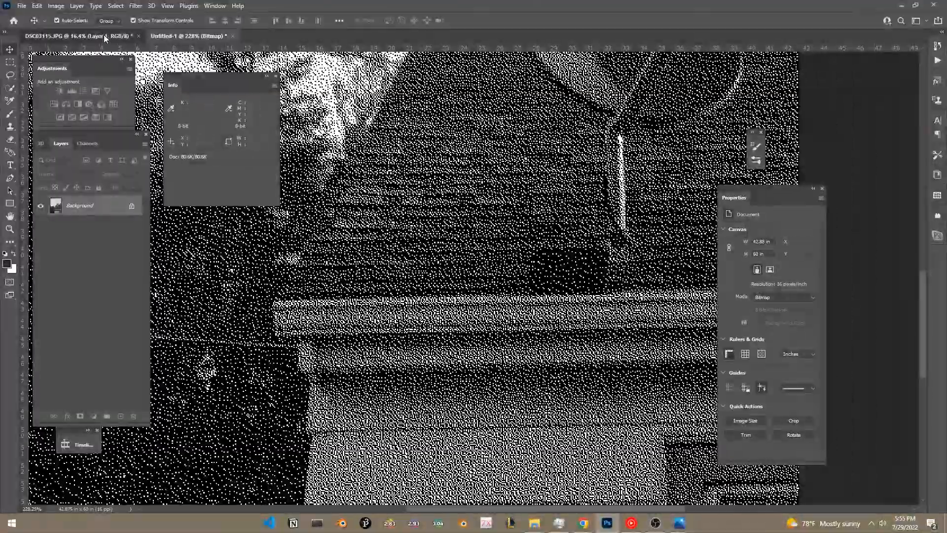
- Switch to DSC03115.JPG and compare the photo with Layer 1 and the color grade group shown and hidden
{"action": "key", "text": "ctrl+Tab"}
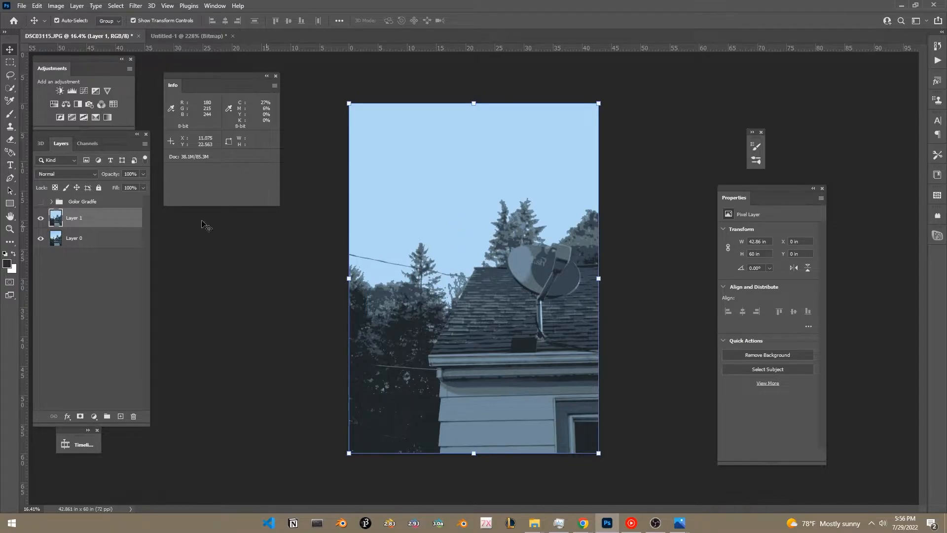
{"action": "left_click", "coordinate": [120, 262]}
{"action": "left_click", "coordinate": [95, 226]}
{"action": "left_click", "coordinate": [96, 262]}
{"action": "left_click", "coordinate": [41, 219]}
{"action": "left_click", "coordinate": [40, 219]}
{"action": "left_click", "coordinate": [98, 224]}
{"action": "left_click", "coordinate": [119, 259]}
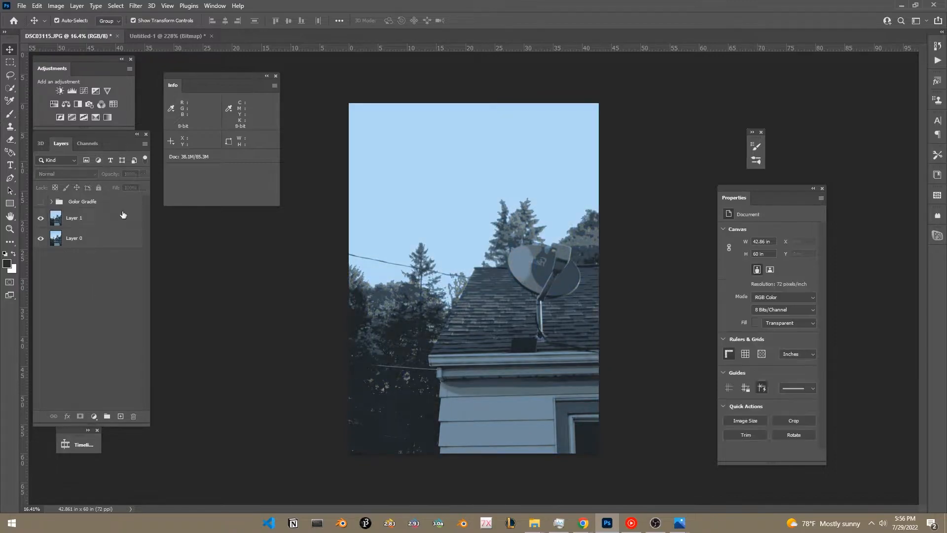
{"action": "left_click", "coordinate": [41, 201]}
{"action": "left_click", "coordinate": [40, 201]}
- Add a Curves adjustment above Layer 1 and draw a freehand composite RGB curve
{"action": "left_click", "coordinate": [104, 217]}
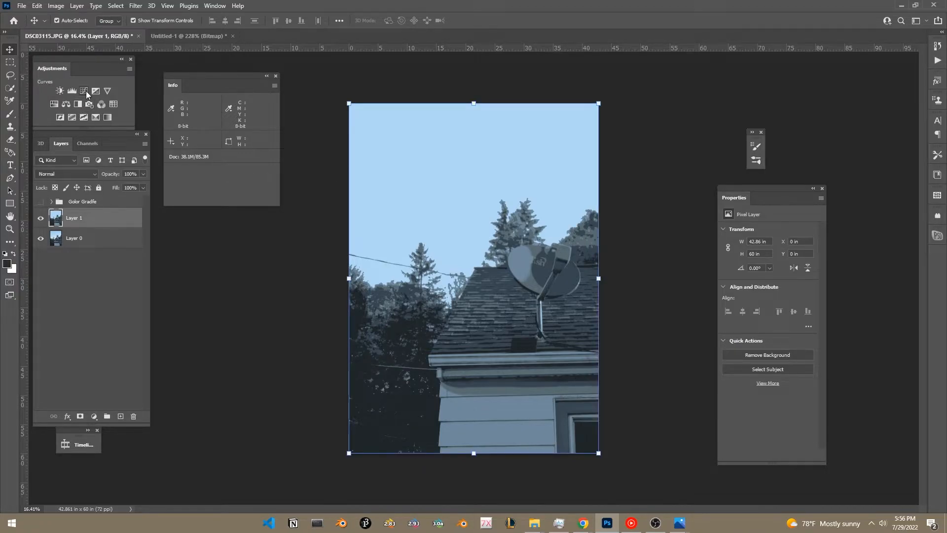
{"action": "left_click", "coordinate": [85, 91]}
{"action": "left_click", "coordinate": [729, 244]}
{"action": "mouse_move", "coordinate": [433, 229]}
{"action": "left_mouse_down"}
{"action": "mouse_move", "coordinate": [434, 207]}
{"action": "mouse_move", "coordinate": [432, 217]}
{"action": "left_mouse_up"}
{"action": "key", "text": "ctrl+z"}
{"action": "left_click", "coordinate": [728, 313]}
{"action": "mouse_move", "coordinate": [755, 266]}
{"action": "left_mouse_down"}
{"action": "mouse_move", "coordinate": [808, 275]}
{"action": "mouse_move", "coordinate": [778, 276]}
{"action": "mouse_move", "coordinate": [761, 291]}
{"action": "mouse_move", "coordinate": [788, 300]}
{"action": "mouse_move", "coordinate": [754, 284]}
{"action": "mouse_move", "coordinate": [777, 275]}
{"action": "mouse_move", "coordinate": [762, 280]}
{"action": "mouse_move", "coordinate": [775, 291]}
{"action": "mouse_move", "coordinate": [759, 291]}
{"action": "mouse_move", "coordinate": [789, 267]}
{"action": "left_mouse_up"}
- Draw irregular freehand curves for the Red and Blue channels of the Curves adjustment
{"action": "left_click", "coordinate": [763, 244]}
{"action": "left_click", "coordinate": [761, 260]}
{"action": "left_click", "coordinate": [764, 244]}
{"action": "left_click", "coordinate": [760, 277]}
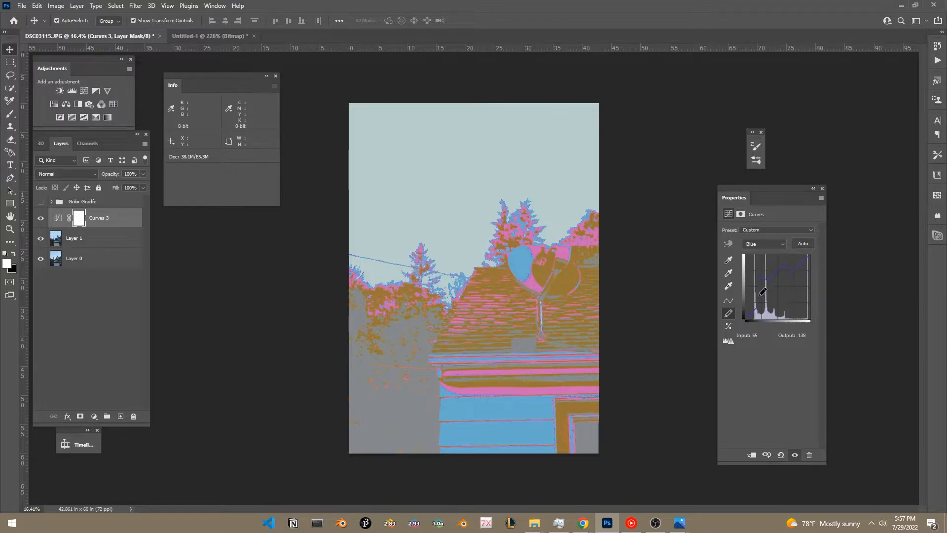
{"action": "left_click", "coordinate": [771, 242]}
{"action": "left_click", "coordinate": [771, 258]}
{"action": "mouse_move", "coordinate": [758, 271]}
{"action": "left_mouse_down"}
{"action": "mouse_move", "coordinate": [786, 274]}
{"action": "mouse_move", "coordinate": [781, 261]}
{"action": "mouse_move", "coordinate": [789, 294]}
{"action": "mouse_move", "coordinate": [760, 296]}
{"action": "mouse_move", "coordinate": [795, 272]}
{"action": "mouse_move", "coordinate": [769, 310]}
{"action": "mouse_move", "coordinate": [795, 295]}
{"action": "mouse_move", "coordinate": [769, 272]}
{"action": "mouse_move", "coordinate": [792, 292]}
{"action": "left_mouse_up"}
- Draw a freehand Green channel curve, and redraw parts of the Blue and Red curves
{"action": "left_click", "coordinate": [765, 243]}
{"action": "left_click", "coordinate": [752, 266]}
{"action": "left_click", "coordinate": [768, 247]}
{"action": "left_click", "coordinate": [760, 273]}
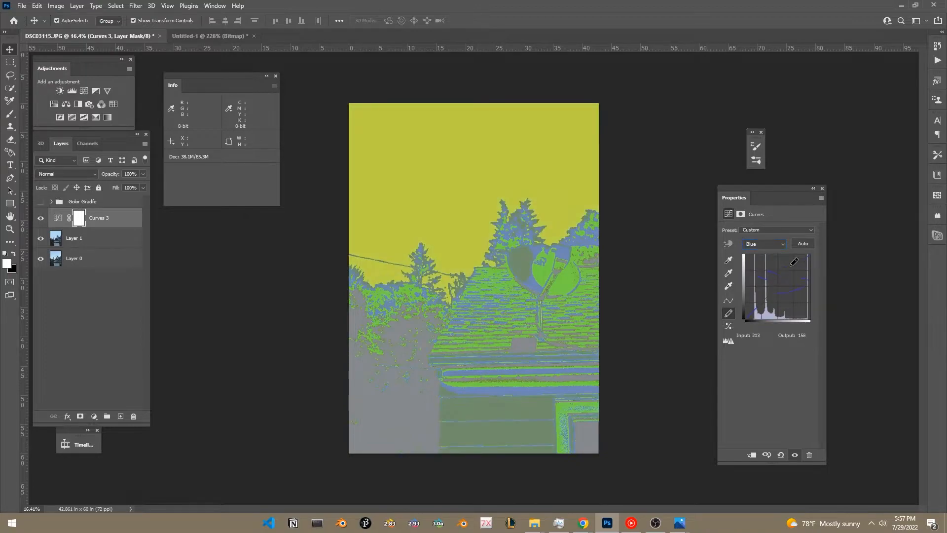
{"action": "left_click", "coordinate": [764, 244]}
{"action": "left_click", "coordinate": [757, 258]}
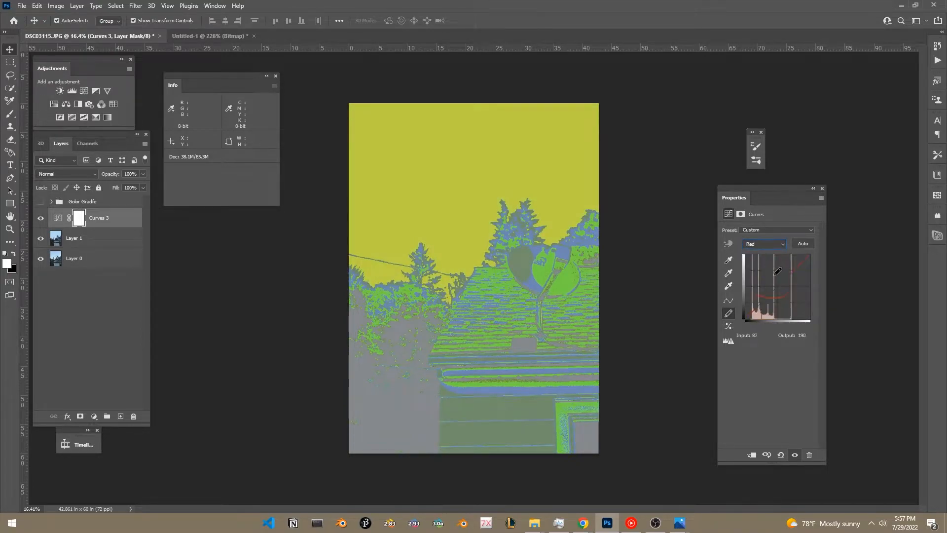
{"action": "left_click_drag", "start_coordinate": [776, 270], "coordinate": [792, 275]}
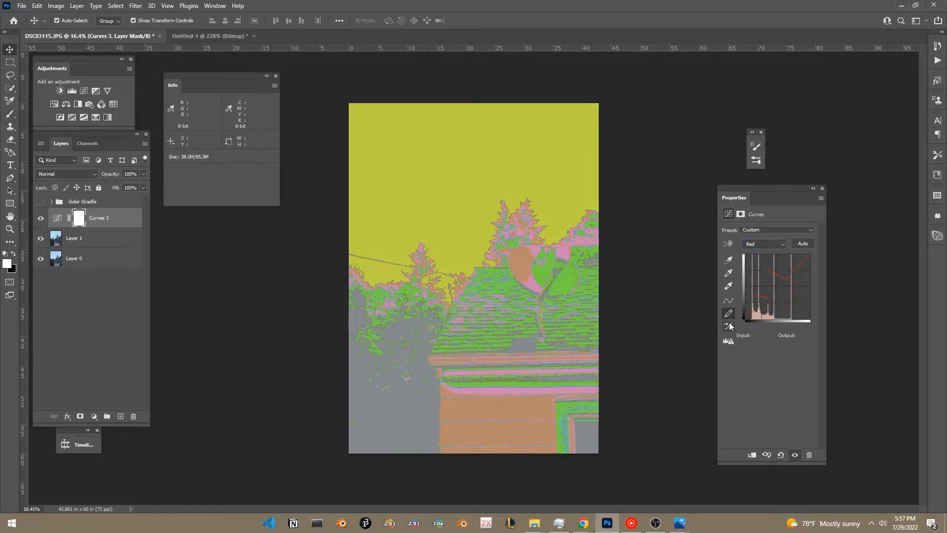
- Smooth the Red curve repeatedly into a near-straight line, and hide Layer 1 so the adjustment acts on Layer 0
{"action": "left_click", "coordinate": [730, 324]}
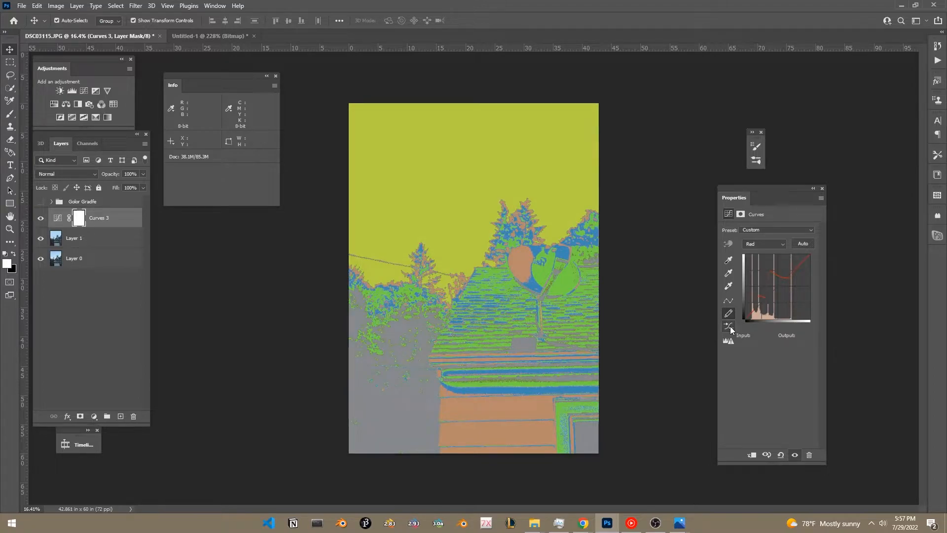
{"action": "left_click", "coordinate": [727, 327]}
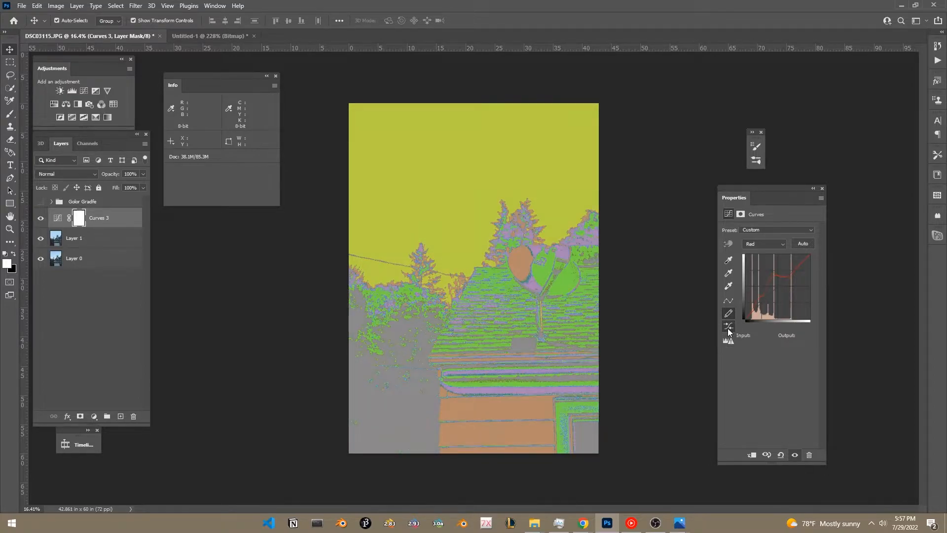
{"action": "left_click", "coordinate": [727, 328]}
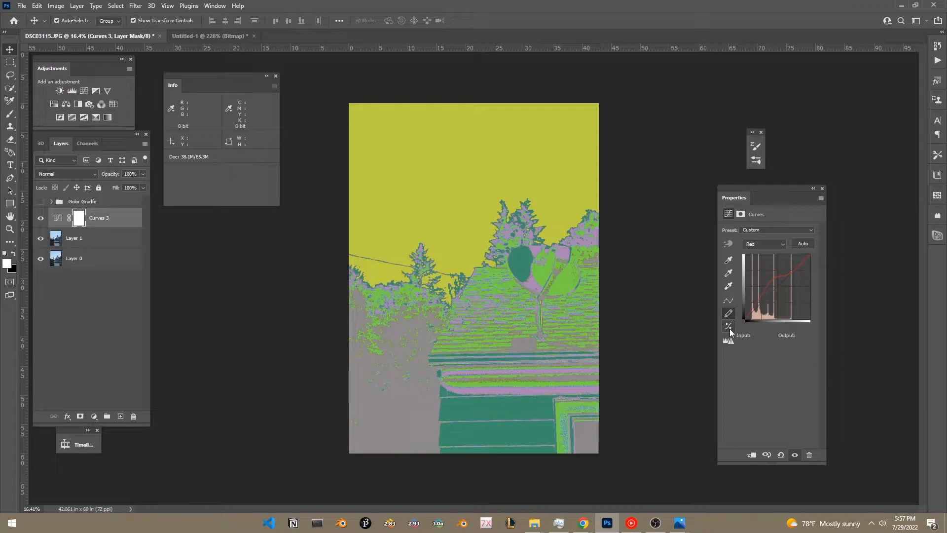
{"action": "left_click", "coordinate": [41, 239]}
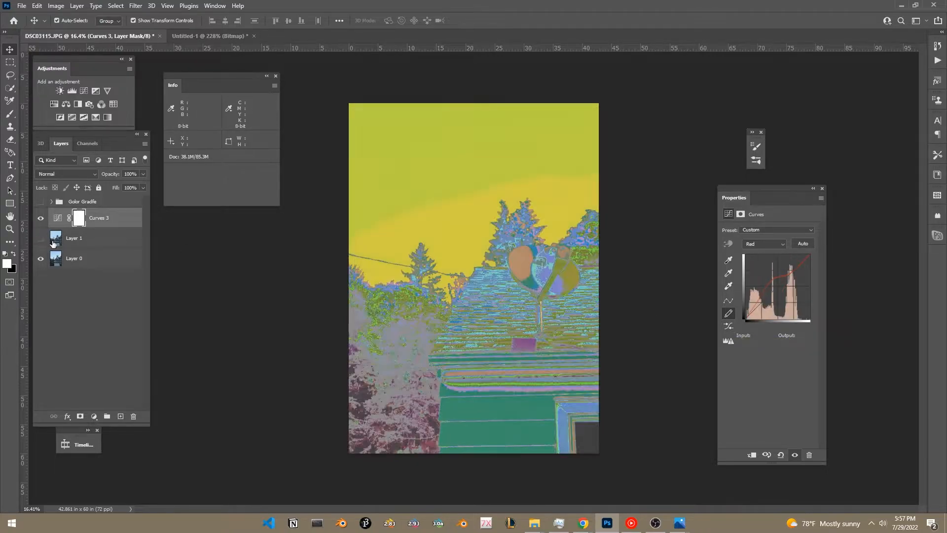
{"action": "left_click", "coordinate": [729, 326]}
{"action": "left_click", "coordinate": [729, 327]}
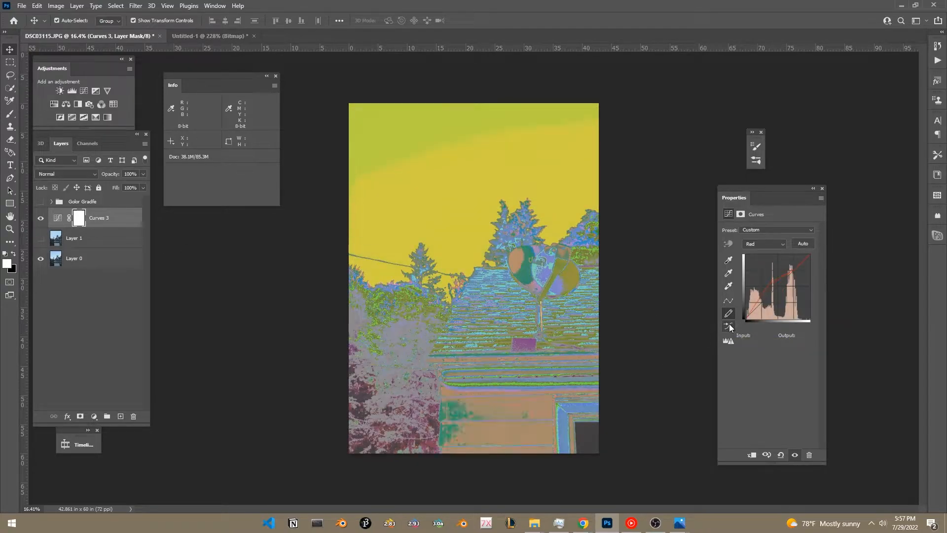
{"action": "left_click", "coordinate": [730, 327]}
{"action": "left_click", "coordinate": [729, 327]}
{"action": "left_click", "coordinate": [729, 327]}
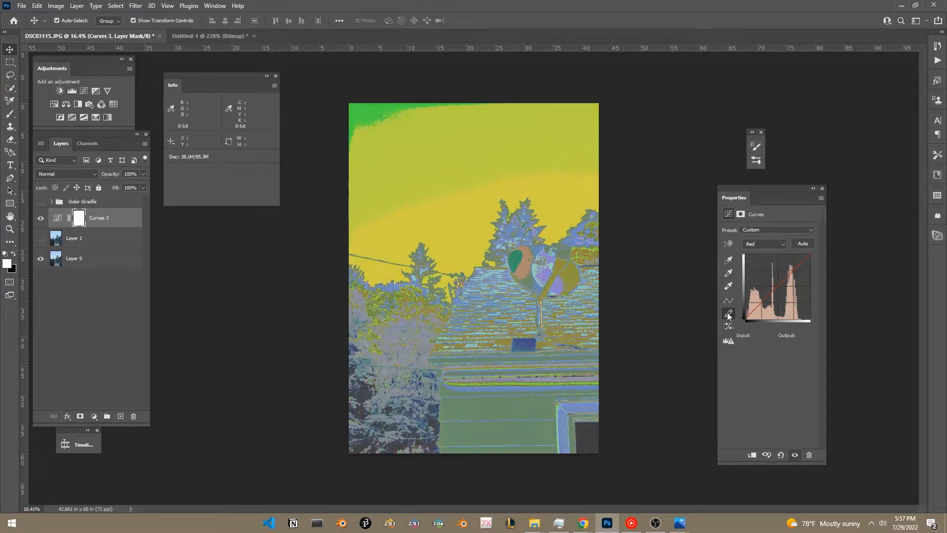
- Smooth the composite RGB curve and redraw it freehand as a steep rising line for stronger contrast
{"action": "left_click", "coordinate": [728, 314]}
{"action": "left_click", "coordinate": [753, 244]}
{"action": "left_click", "coordinate": [754, 253]}
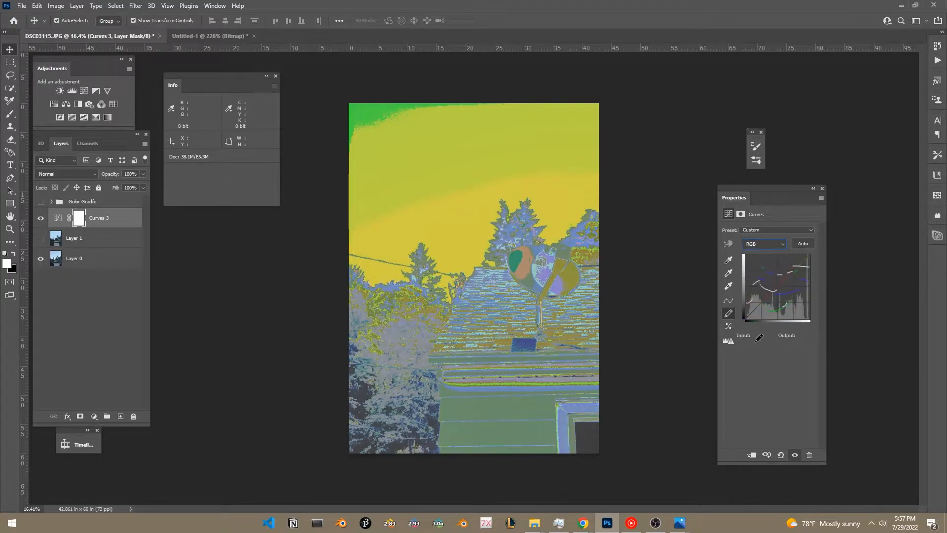
{"action": "left_click", "coordinate": [729, 327]}
{"action": "left_click", "coordinate": [729, 326]}
{"action": "left_click", "coordinate": [728, 327]}
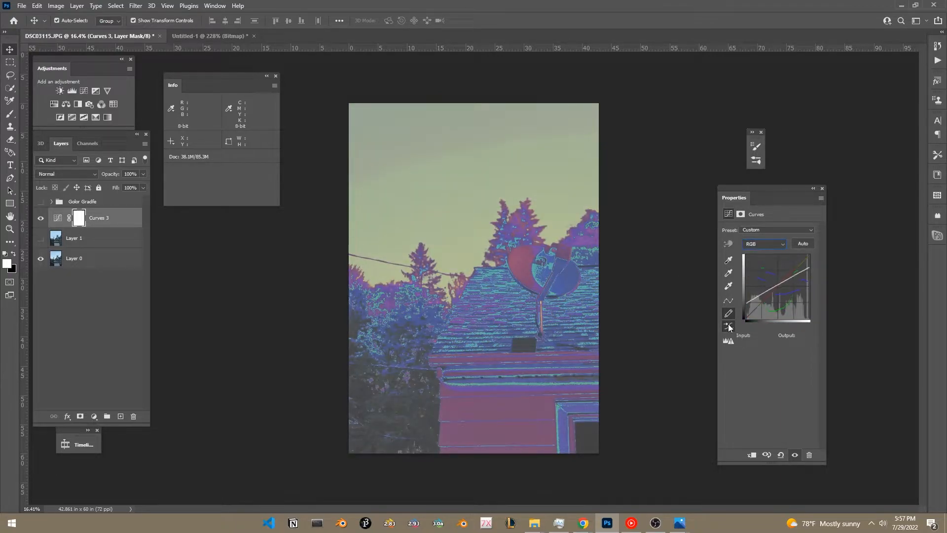
{"action": "left_click_drag", "start_coordinate": [749, 317], "coordinate": [830, 204]}
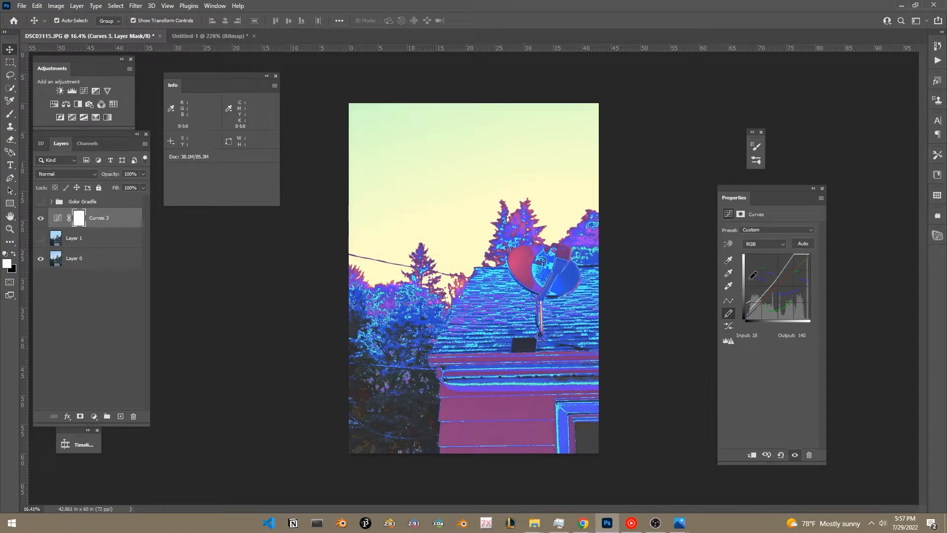
- Set the Curves 3 layer's blend mode to Hue
{"action": "left_click", "coordinate": [39, 172]}
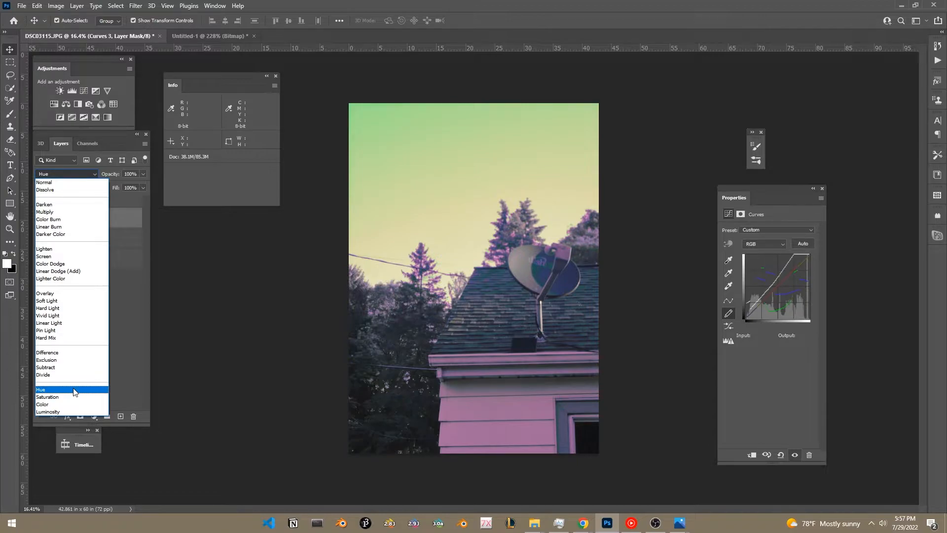
{"action": "left_click", "coordinate": [75, 390]}
{"action": "left_click", "coordinate": [77, 174]}
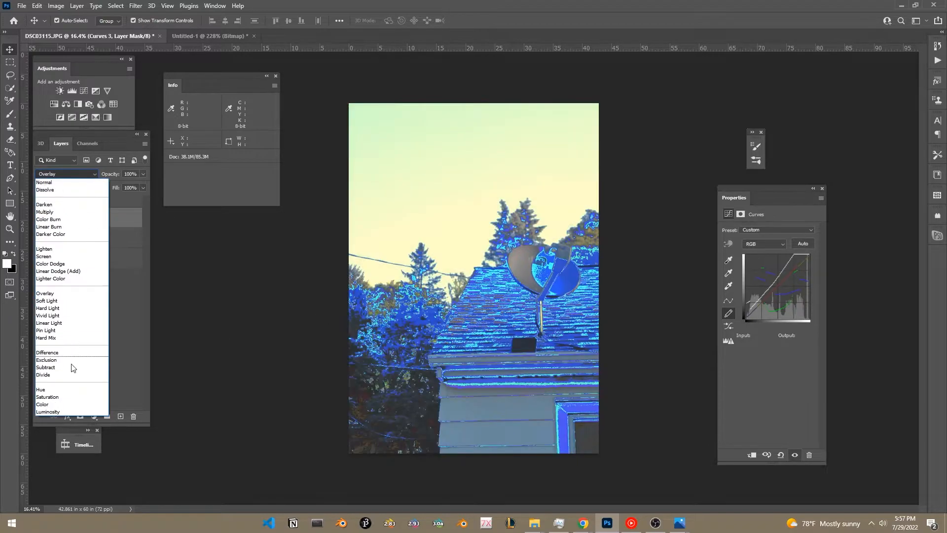
{"action": "left_click", "coordinate": [61, 392]}
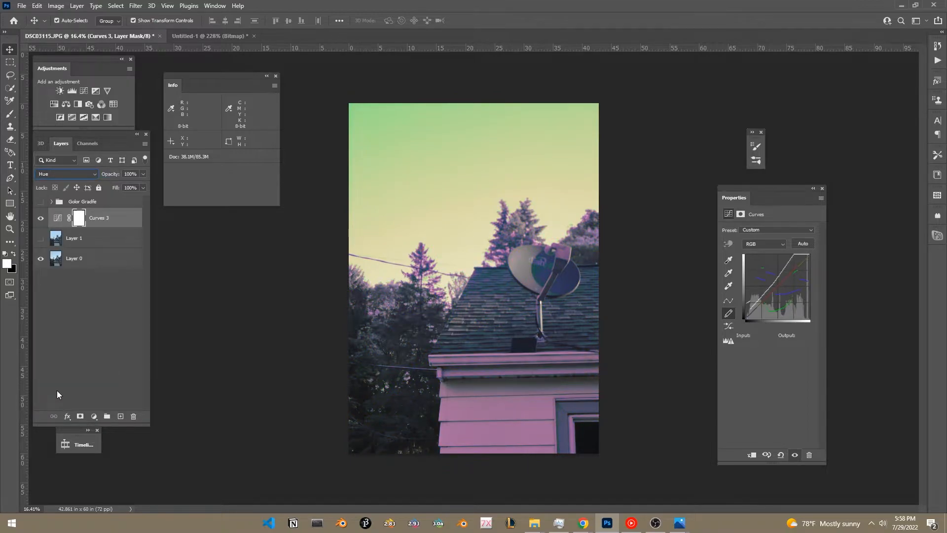
- Export the image as a PNG named inprog in the faded-color-twitter folder
{"action": "left_click", "coordinate": [21, 6]}
{"action": "mouse_move", "coordinate": [72, 162]}
{"action": "left_click", "coordinate": [197, 159]}
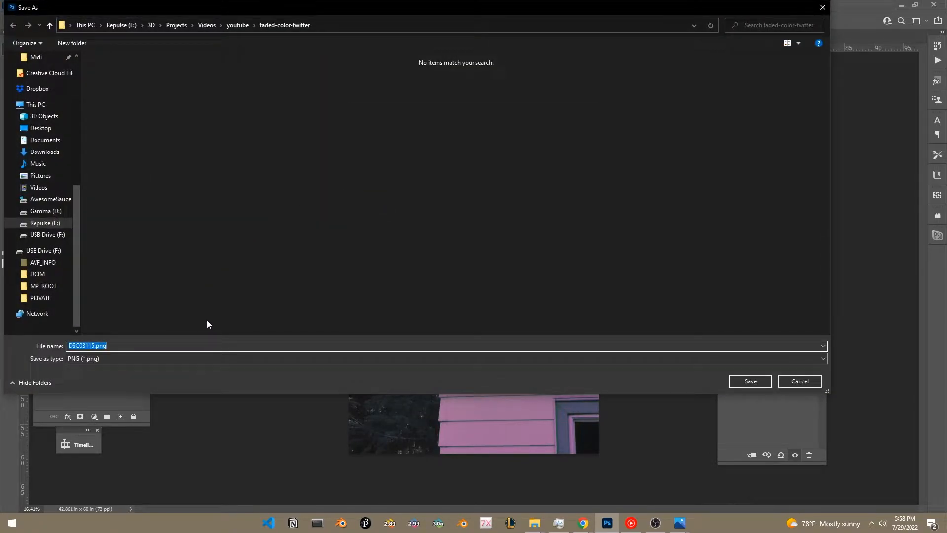
{"action": "type", "text": "inprog"}
{"action": "left_click", "coordinate": [747, 381]}
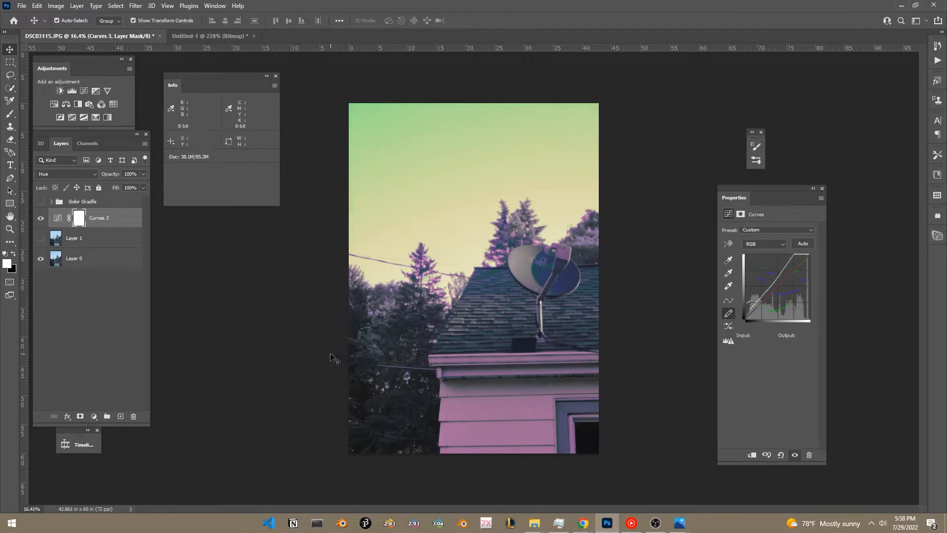
- Delete the Curves 3 adjustment layer and show Layer 1 again
{"action": "left_click_drag", "start_coordinate": [134, 218], "coordinate": [133, 415]}
{"action": "left_click", "coordinate": [40, 217]}
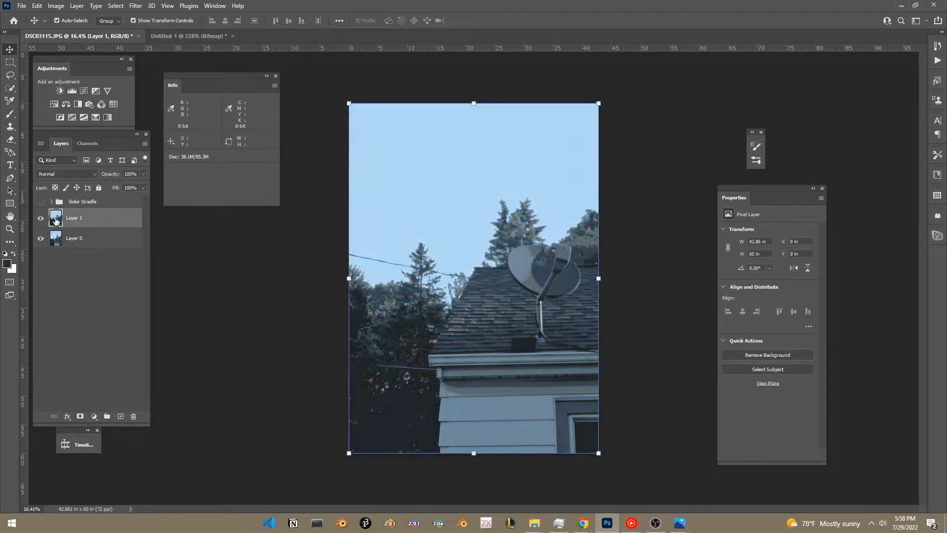
{"action": "scroll", "coordinate": [543, 260], "scroll_direction": "up", "scroll_amount": 9}
{"action": "scroll", "coordinate": [439, 264], "scroll_direction": "down", "scroll_amount": 6}
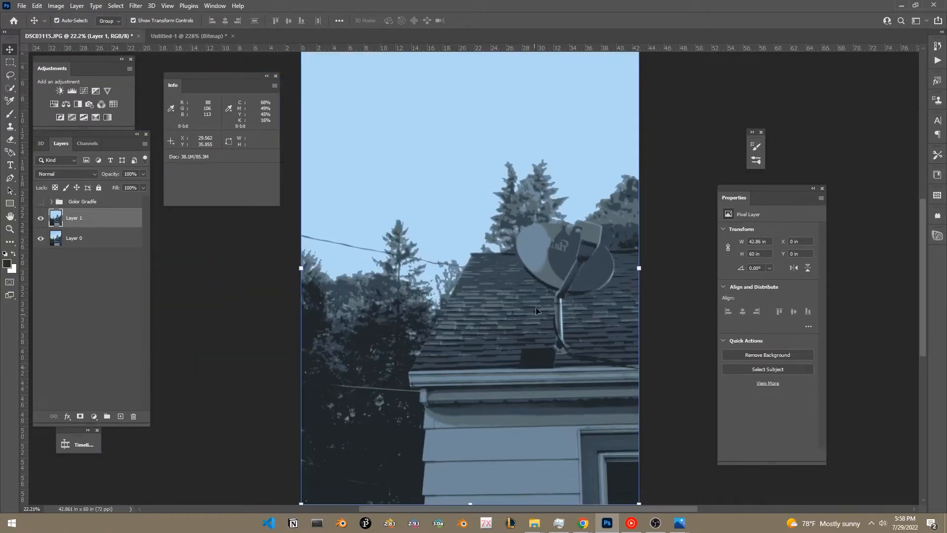
- Try a 5-level Posterize adjustment at 40% opacity above Layer 1, followed by a Levels adjustment
{"action": "left_click", "coordinate": [72, 117]}
{"action": "left_click_drag", "start_coordinate": [725, 241], "coordinate": [722, 241]}
{"action": "key", "text": "ctrl+z"}
{"action": "key", "text": "ctrl+z"}
{"action": "key", "text": "ctrl+shift+z"}
{"action": "key", "text": "ctrl+shift+z"}
{"action": "type", "text": "5"}
{"action": "left_click", "coordinate": [130, 299]}
{"action": "left_click", "coordinate": [92, 225]}
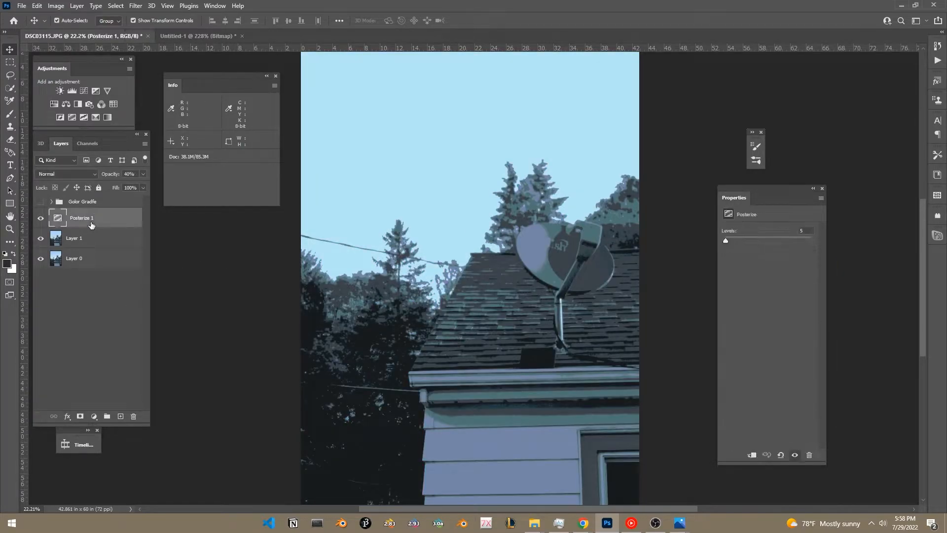
{"action": "left_click", "coordinate": [72, 92]}
{"action": "key", "text": "ctrl+z"}
- Add a Curves adjustment above Layer 1 and use on-image adjustment to brighten the sky and siding and darken the trees
{"action": "left_click", "coordinate": [84, 92]}
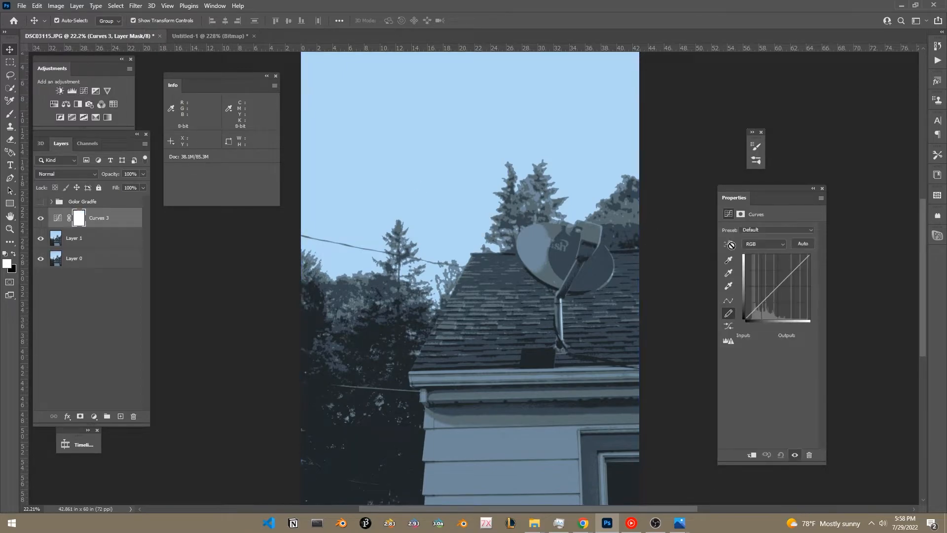
{"action": "left_click", "coordinate": [728, 243]}
{"action": "left_click_drag", "start_coordinate": [447, 276], "coordinate": [431, 167]}
{"action": "left_click_drag", "start_coordinate": [329, 317], "coordinate": [307, 338]}
{"action": "mouse_move", "coordinate": [496, 445]}
{"action": "left_mouse_down"}
{"action": "mouse_move", "coordinate": [490, 462]}
{"action": "mouse_move", "coordinate": [501, 440]}
{"action": "left_mouse_up"}
{"action": "left_click_drag", "start_coordinate": [427, 174], "coordinate": [425, 189]}
{"action": "left_click", "coordinate": [537, 236]}
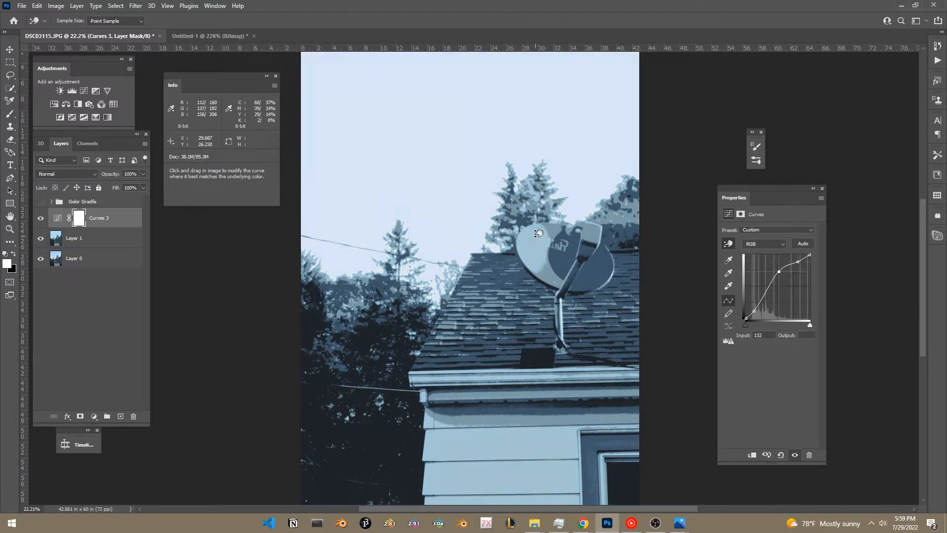
- Darken the dish arm's tone with on-image curve adjustment, and lift the roof, trees, siding and sky tones
{"action": "left_click_drag", "start_coordinate": [588, 251], "coordinate": [577, 262]}
{"action": "left_click_drag", "start_coordinate": [453, 327], "coordinate": [455, 322]}
{"action": "left_click_drag", "start_coordinate": [368, 337], "coordinate": [368, 331]}
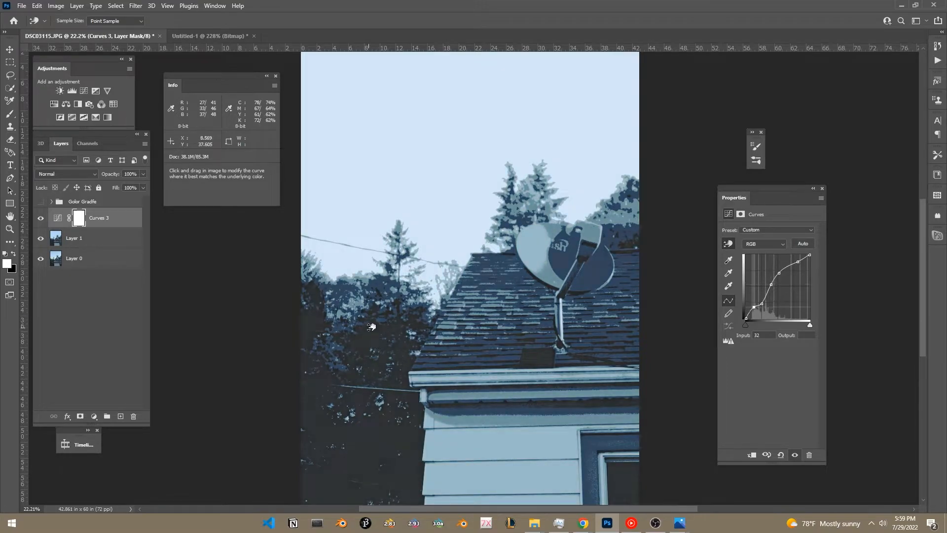
{"action": "left_click_drag", "start_coordinate": [382, 283], "coordinate": [383, 274]}
{"action": "left_click_drag", "start_coordinate": [596, 447], "coordinate": [602, 439]}
{"action": "mouse_move", "coordinate": [526, 432]}
{"action": "left_mouse_down"}
{"action": "mouse_move", "coordinate": [528, 404]}
{"action": "mouse_move", "coordinate": [526, 424]}
{"action": "left_mouse_up"}
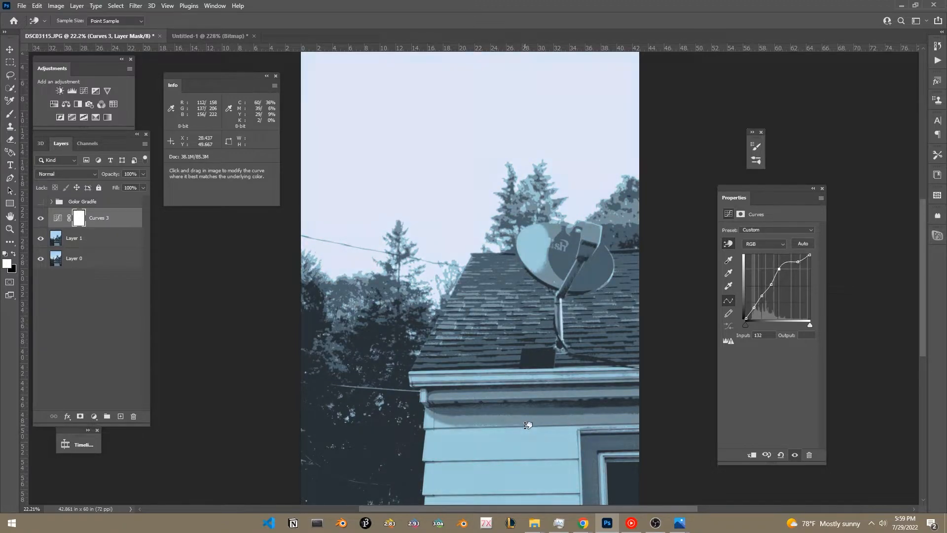
{"action": "left_click_drag", "start_coordinate": [433, 208], "coordinate": [434, 196]}
- Brighten the dish's tone and darken the dark trees and foliage using on-image curve adjustment
{"action": "scroll", "coordinate": [469, 285], "scroll_direction": "down", "scroll_amount": 1}
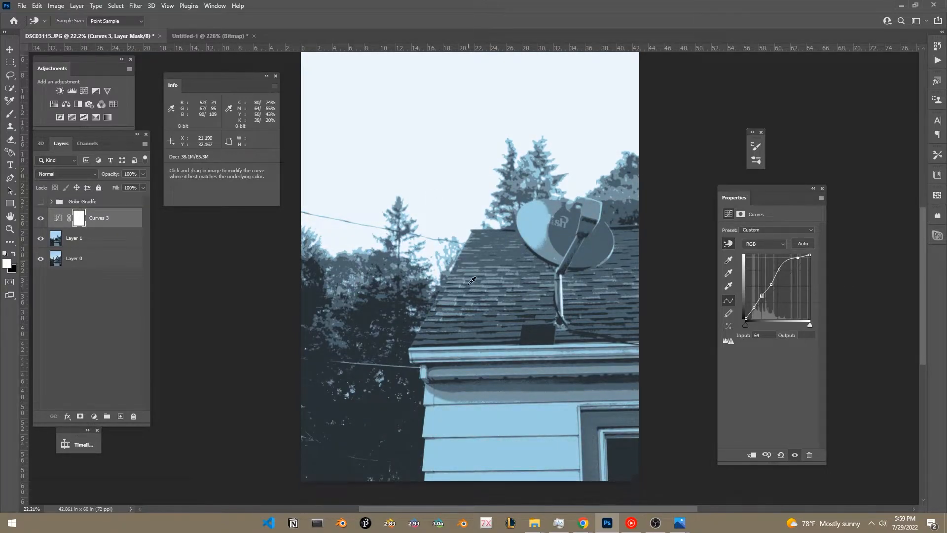
{"action": "scroll", "coordinate": [469, 285], "scroll_direction": "down", "scroll_amount": 1}
{"action": "left_click_drag", "start_coordinate": [538, 221], "coordinate": [536, 213]}
{"action": "left_click_drag", "start_coordinate": [348, 405], "coordinate": [363, 417]}
{"action": "left_click_drag", "start_coordinate": [337, 252], "coordinate": [335, 262]}
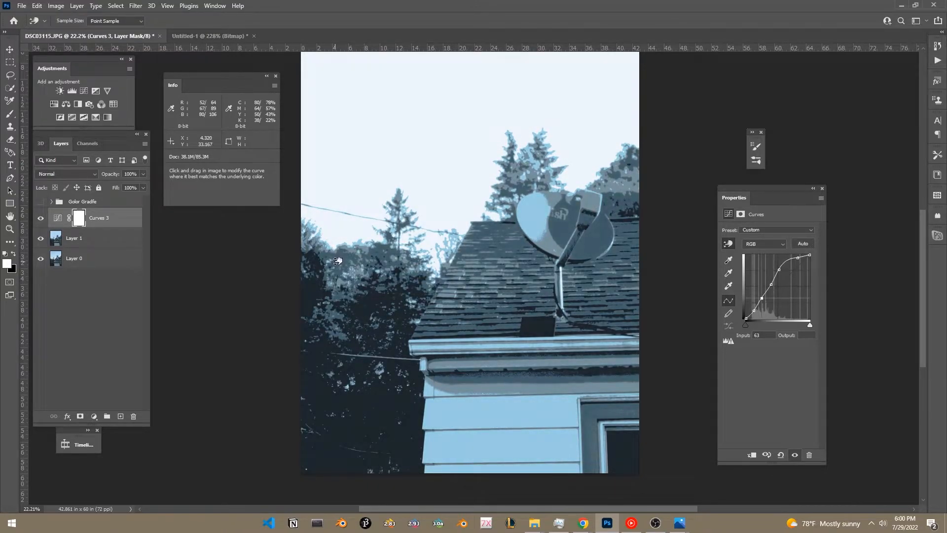
- Compare the photo with Curves 3 on and off, and fine-tune the roof vent's tone and darken the sky
{"action": "left_click", "coordinate": [41, 218]}
{"action": "left_click", "coordinate": [41, 218]}
{"action": "mouse_move", "coordinate": [536, 328]}
{"action": "left_mouse_down"}
{"action": "mouse_move", "coordinate": [539, 318]}
{"action": "mouse_move", "coordinate": [536, 336]}
{"action": "mouse_move", "coordinate": [541, 329]}
{"action": "left_mouse_up"}
{"action": "scroll", "coordinate": [462, 296], "scroll_direction": "down", "scroll_amount": 3}
{"action": "left_click", "coordinate": [40, 218]}
{"action": "left_click", "coordinate": [41, 218]}
{"action": "left_click_drag", "start_coordinate": [448, 152], "coordinate": [438, 164]}
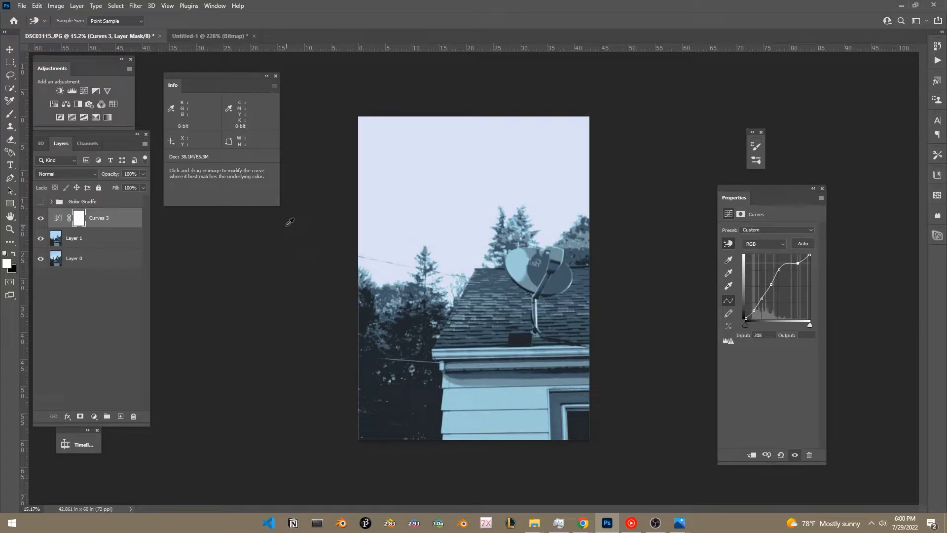
- Compare the photo with Curves 3 on and off, and examine the reference photo FVjD1OsVsAAP3Kc.jpg enlarged and beside the document
{"action": "left_click", "coordinate": [41, 218]}
{"action": "left_click", "coordinate": [41, 218]}
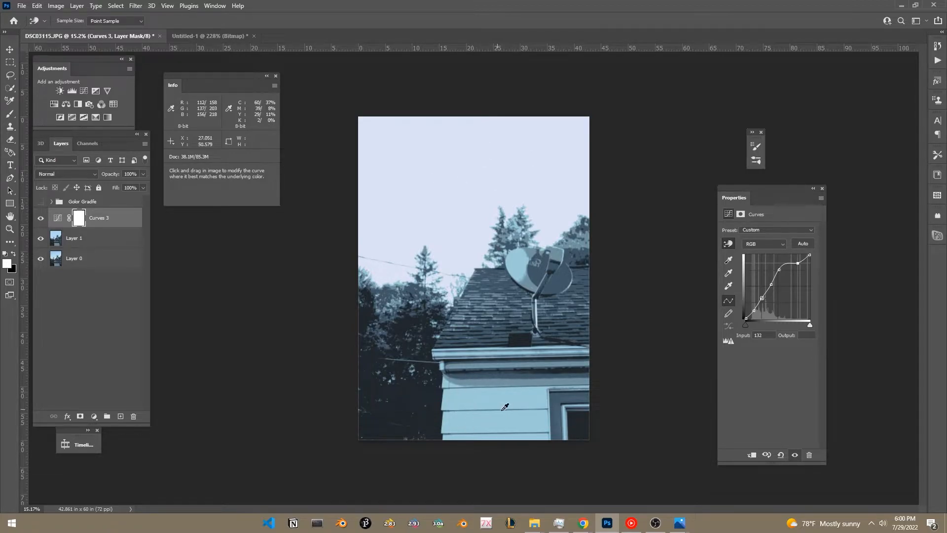
{"action": "mouse_move", "coordinate": [680, 522]}
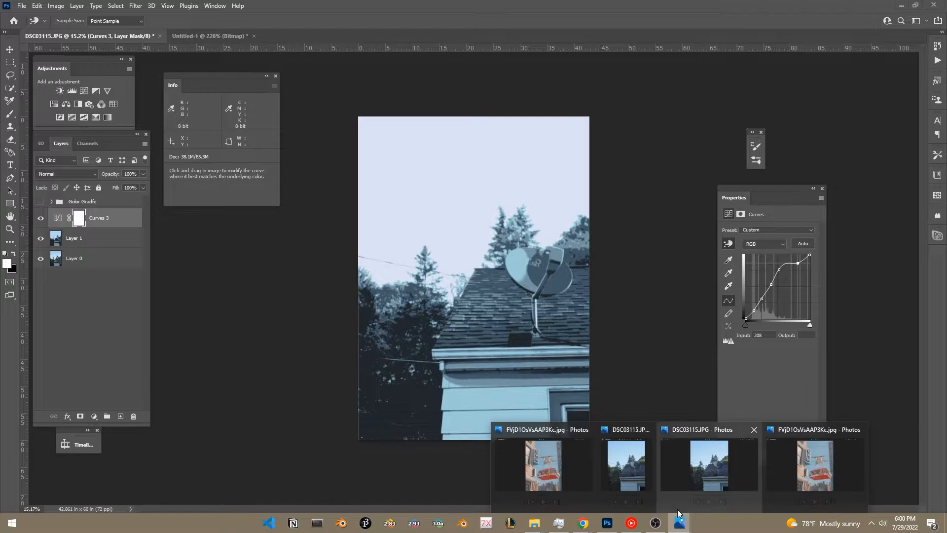
{"action": "left_click", "coordinate": [813, 482]}
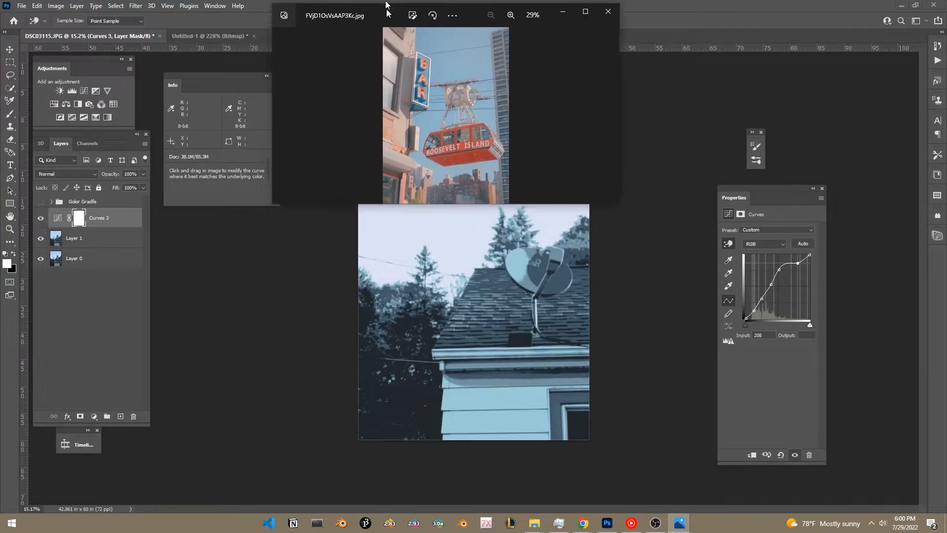
{"action": "double_click", "coordinate": [436, 11]}
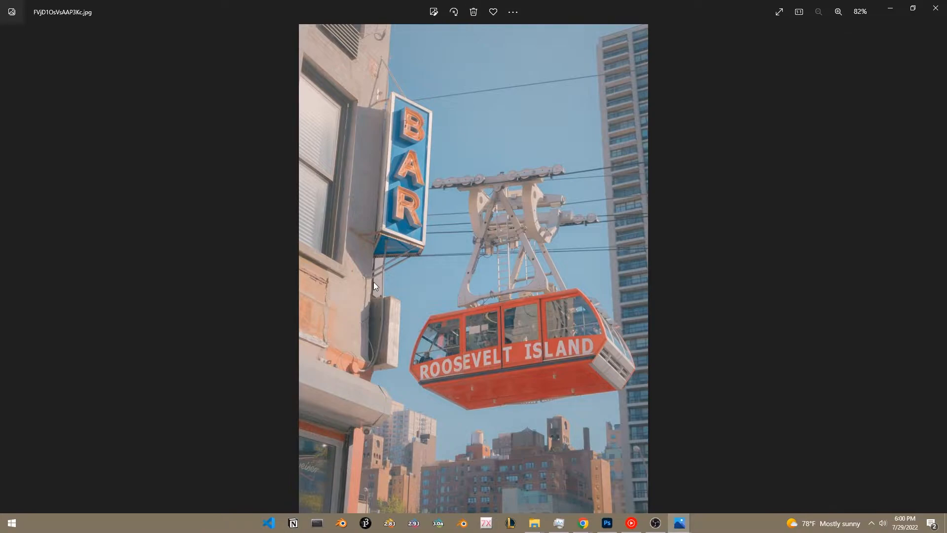
{"action": "left_click_drag", "start_coordinate": [457, 4], "coordinate": [205, 149]}
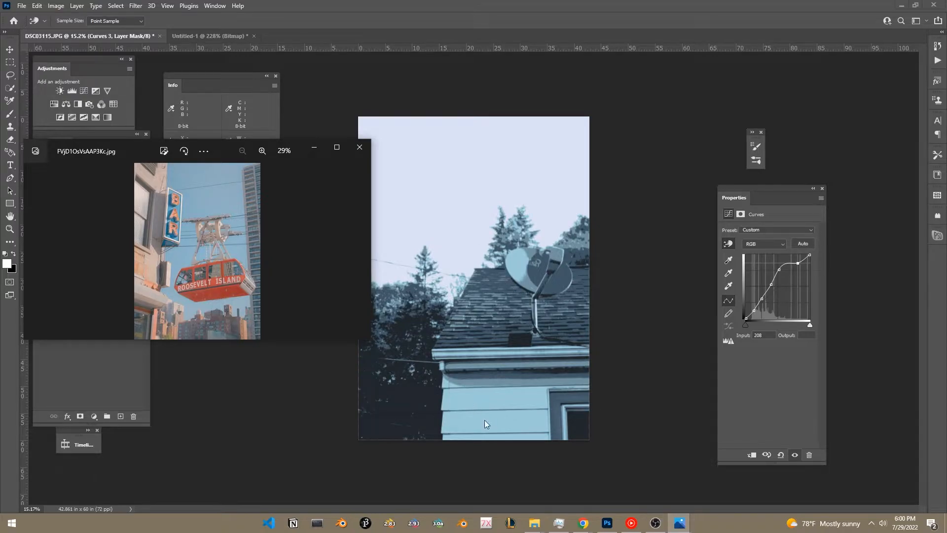
{"action": "left_click", "coordinate": [359, 147]}
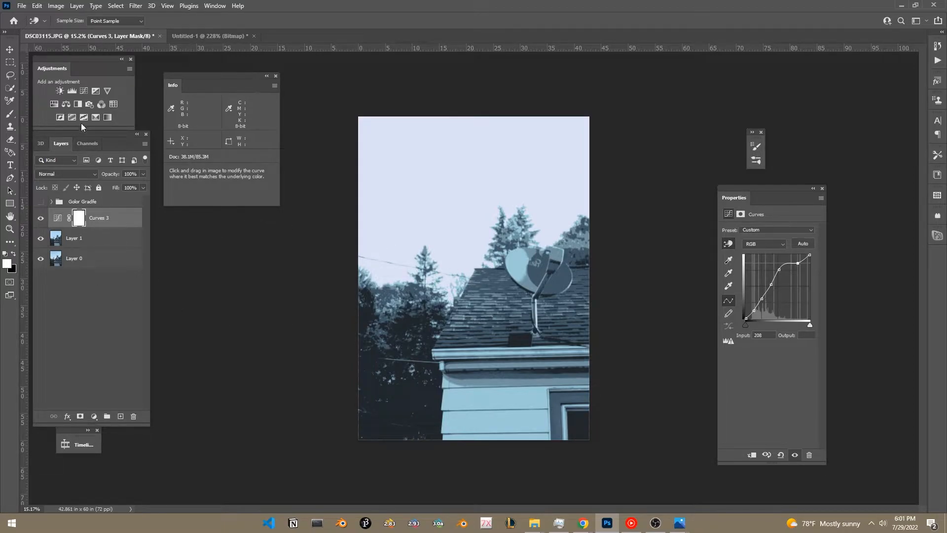
- Add a Black & White adjustment above Curves 3, rebalance its color sliders with Blues raised to about 113, and compare it on and off
{"action": "left_click", "coordinate": [80, 103]}
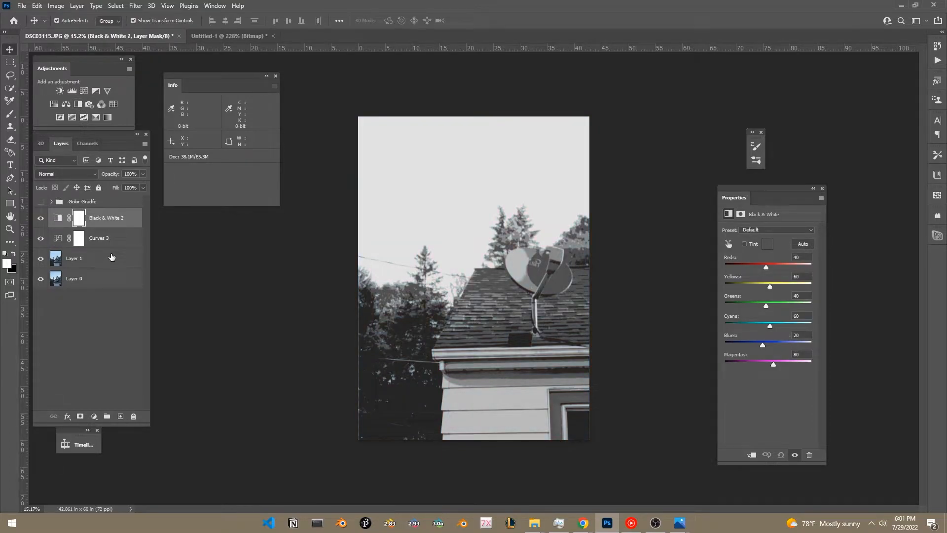
{"action": "left_click", "coordinate": [41, 222]}
{"action": "left_click", "coordinate": [41, 222]}
{"action": "left_click_drag", "start_coordinate": [770, 286], "coordinate": [784, 287]}
{"action": "left_click_drag", "start_coordinate": [770, 328], "coordinate": [774, 347]}
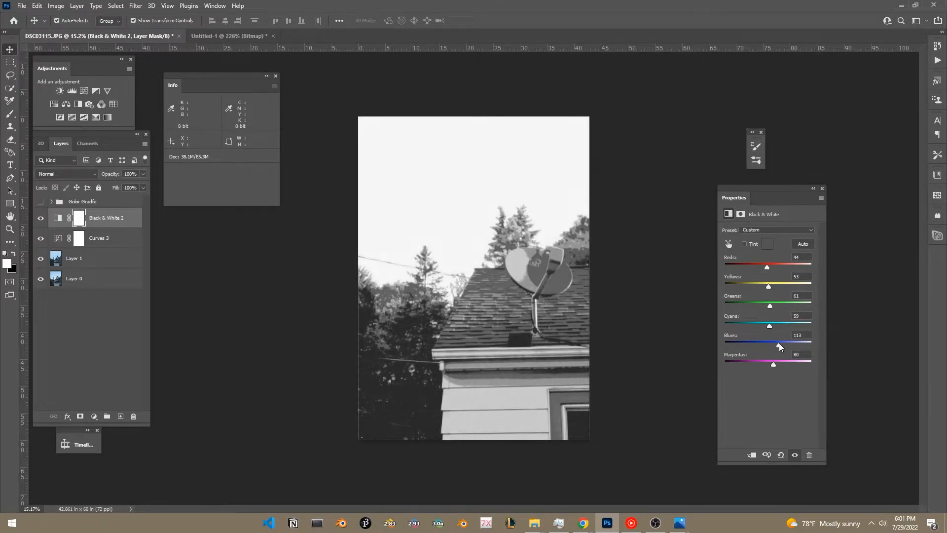
{"action": "left_click_drag", "start_coordinate": [771, 362], "coordinate": [766, 362]}
{"action": "left_click", "coordinate": [41, 217]}
{"action": "left_click", "coordinate": [40, 218]}
- Refine Curves 3 with on-image adjustment, retoning the dish's shaded and bright areas and the trees under the black-and-white conversion
{"action": "left_click", "coordinate": [99, 241]}
{"action": "left_click", "coordinate": [729, 244]}
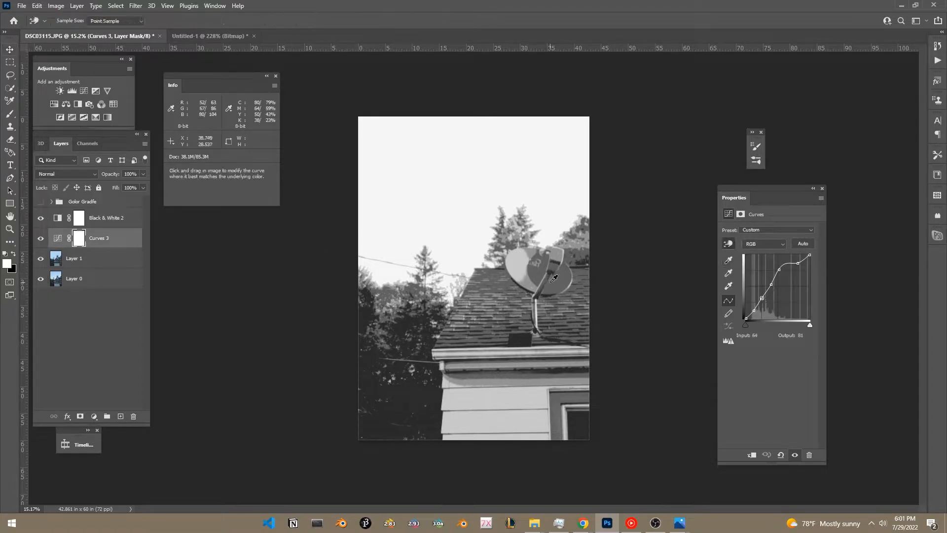
{"action": "left_click_drag", "start_coordinate": [565, 278], "coordinate": [565, 291]}
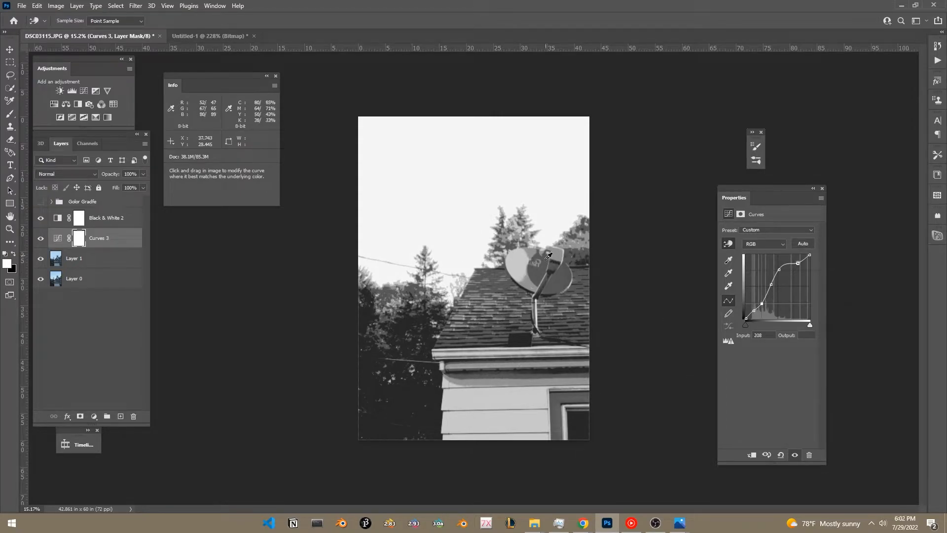
{"action": "left_click_drag", "start_coordinate": [526, 257], "coordinate": [527, 250]}
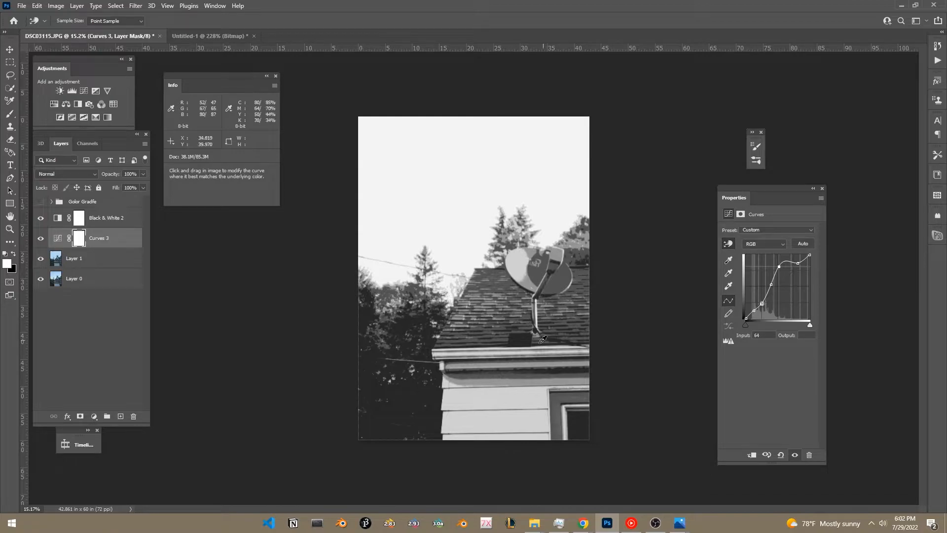
{"action": "left_click_drag", "start_coordinate": [415, 286], "coordinate": [416, 281]}
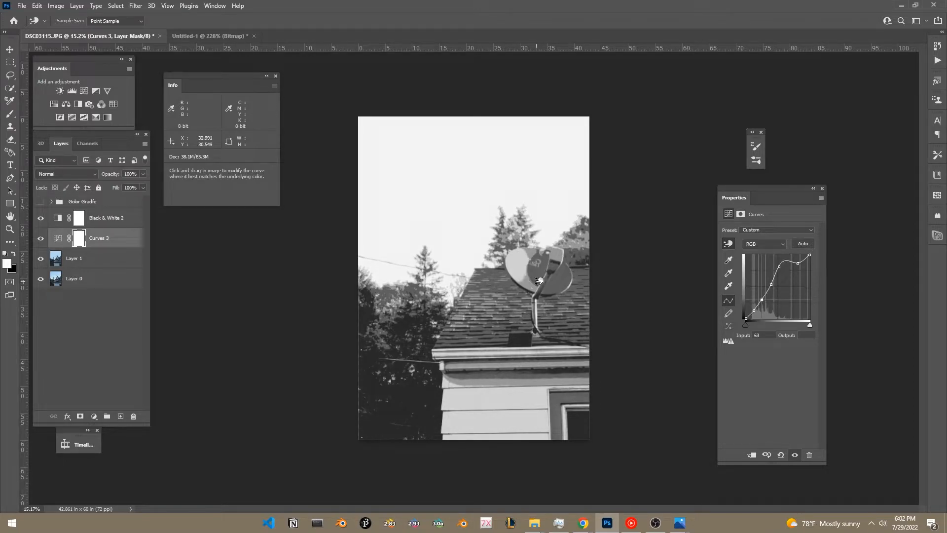
{"action": "left_click_drag", "start_coordinate": [566, 275], "coordinate": [563, 285]}
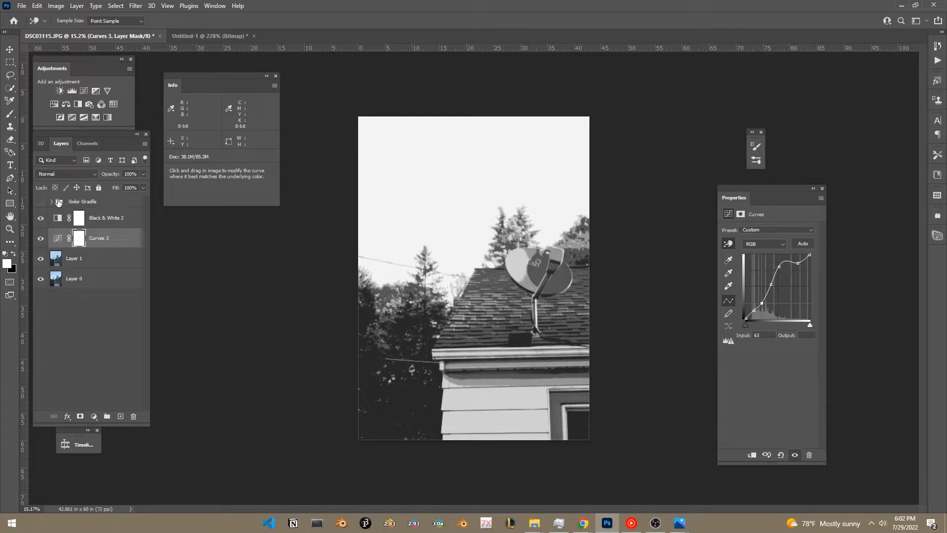
- Group Black & White 2, Curves 3 and Layer 1 together and name the group Base
{"action": "left_click", "coordinate": [101, 222]}
{"action": "left_click", "coordinate": [95, 265], "text": "shift"}
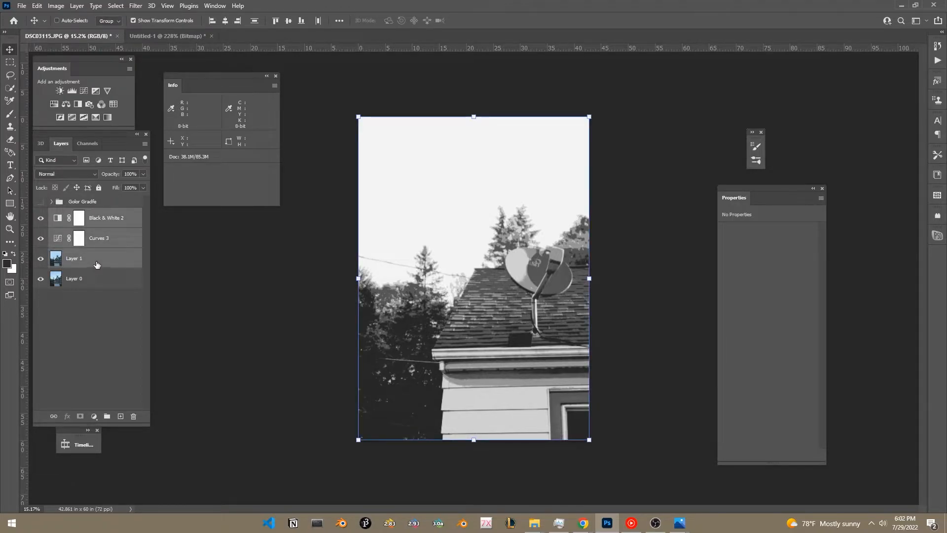
{"action": "key", "text": "ctrl+g"}
{"action": "double_click", "coordinate": [81, 214]}
{"action": "type", "text": "Base"}
{"action": "key", "text": "Return"}
{"action": "left_click", "coordinate": [90, 276]}
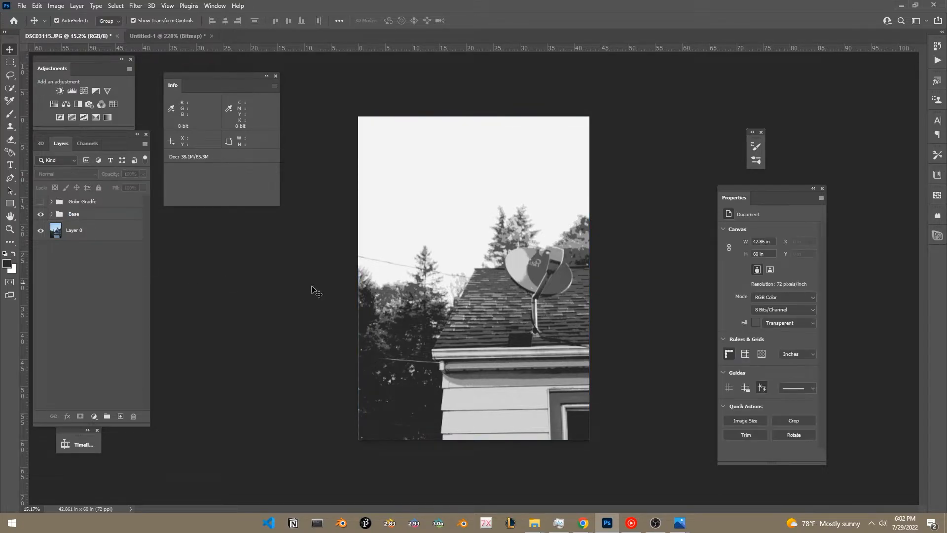
- Inspect the grayscale dish and roof up close, and duplicate Layer 0
{"action": "scroll", "coordinate": [532, 284], "scroll_direction": "up", "scroll_amount": 5}
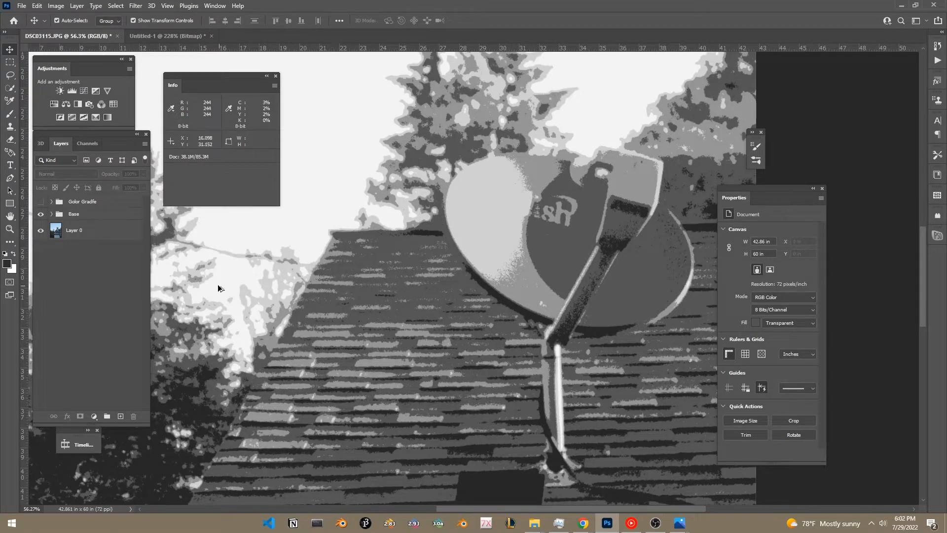
{"action": "scroll", "coordinate": [361, 343], "scroll_direction": "down", "scroll_amount": 2}
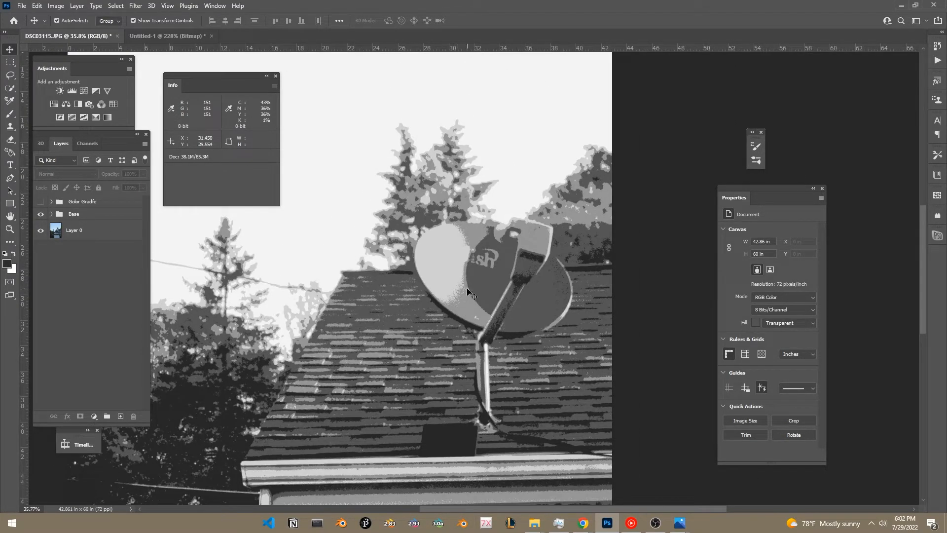
{"action": "scroll", "coordinate": [469, 293], "scroll_direction": "down", "scroll_amount": 3}
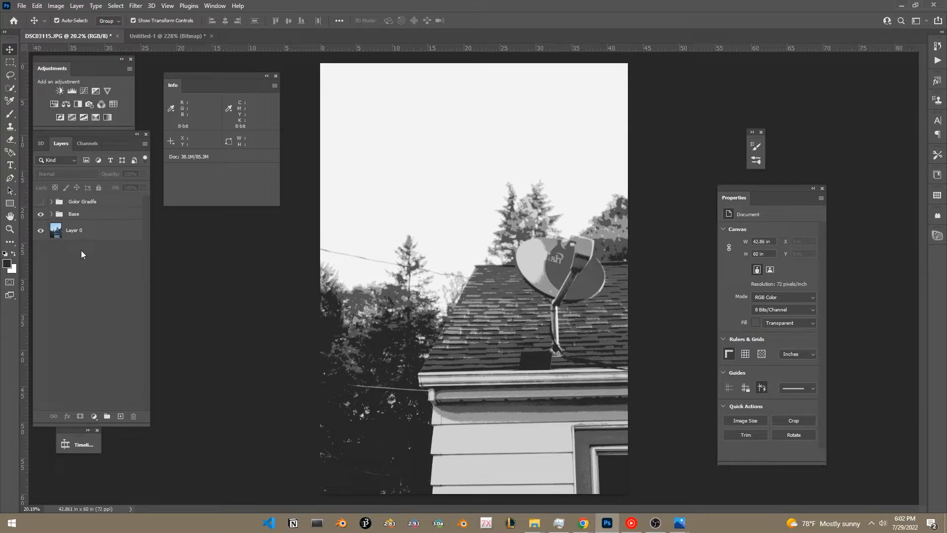
{"action": "left_click", "coordinate": [89, 237]}
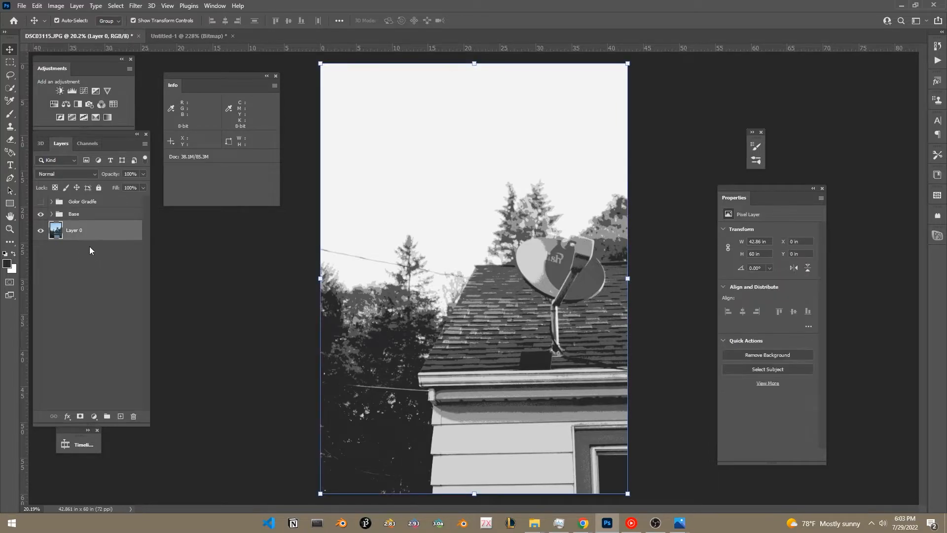
{"action": "key", "text": "ctrl+j"}
- Duplicate the Base group and merge the duplicate into a single pixel layer
{"action": "left_click", "coordinate": [72, 215]}
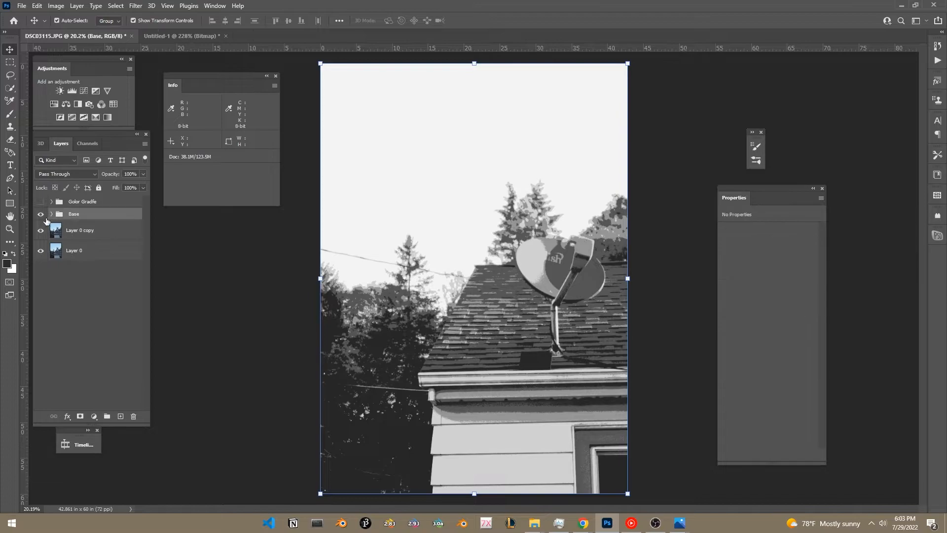
{"action": "left_click", "coordinate": [52, 215]}
{"action": "left_click", "coordinate": [53, 214]}
{"action": "key", "text": "ctrl+j"}
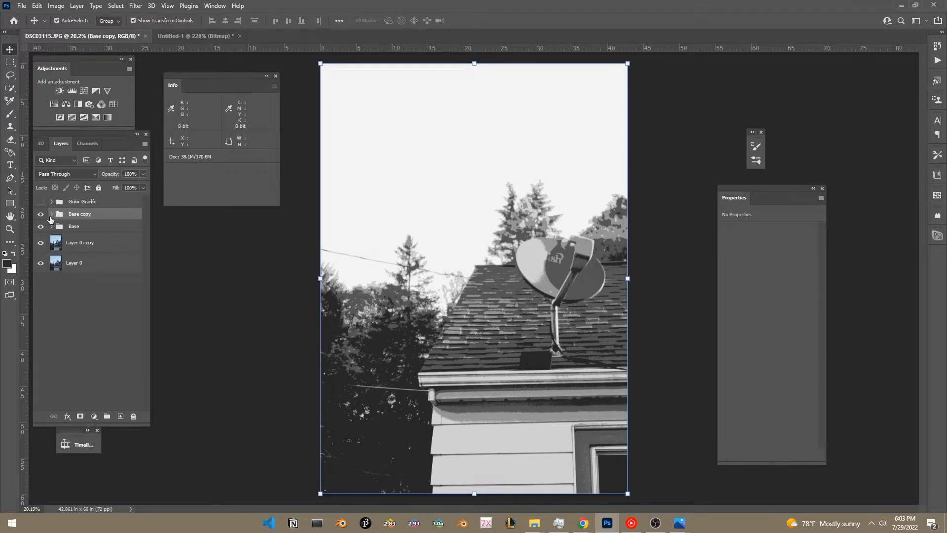
{"action": "left_click", "coordinate": [51, 216]}
{"action": "right_click", "coordinate": [75, 217]}
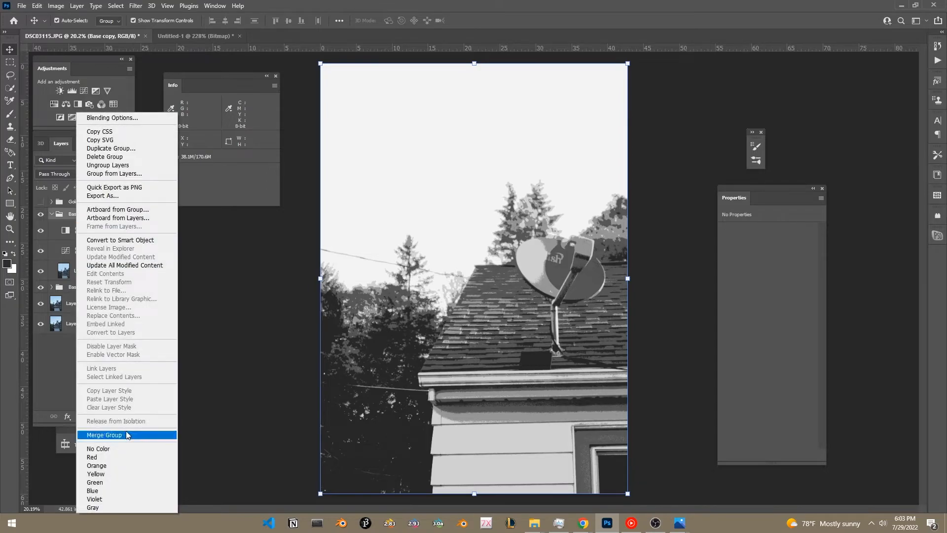
{"action": "left_click", "coordinate": [127, 434]}
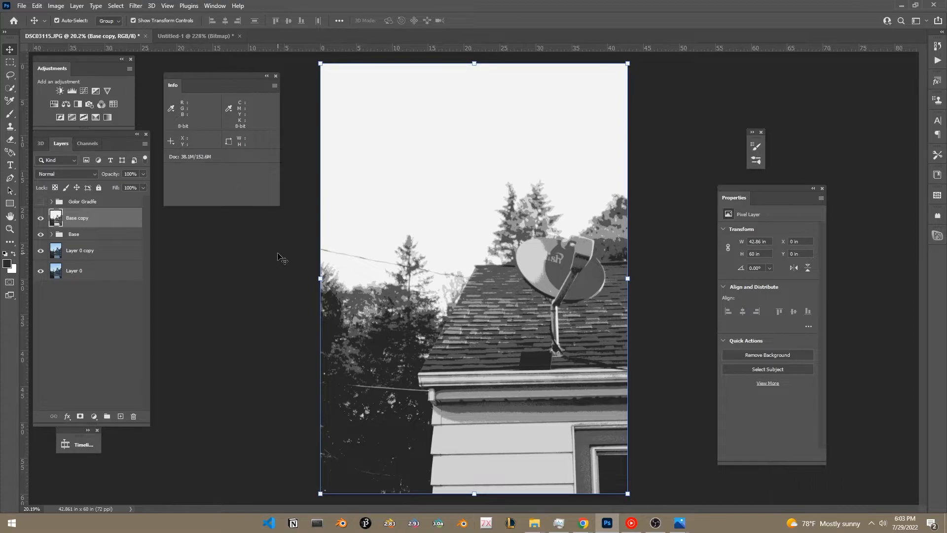
- Copy the entire Base copy image and paste it into a new layer mask on Layer 0 copy, clearing the selection
{"action": "left_click", "coordinate": [93, 287]}
{"action": "left_click", "coordinate": [78, 218]}
{"action": "key", "text": "ctrl+a"}
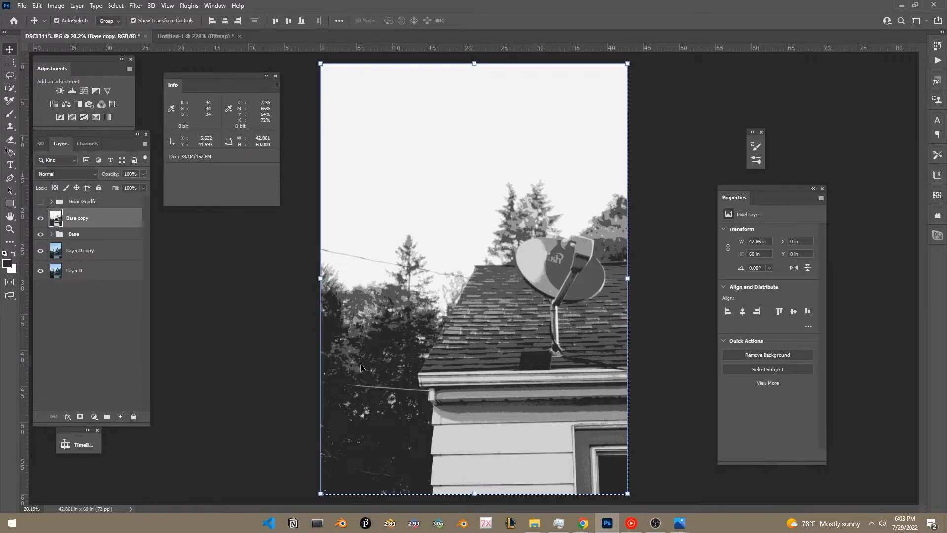
{"action": "left_click", "coordinate": [96, 336]}
{"action": "left_click", "coordinate": [101, 249]}
{"action": "left_click", "coordinate": [80, 416]}
{"action": "left_click", "coordinate": [75, 251], "text": "alt"}
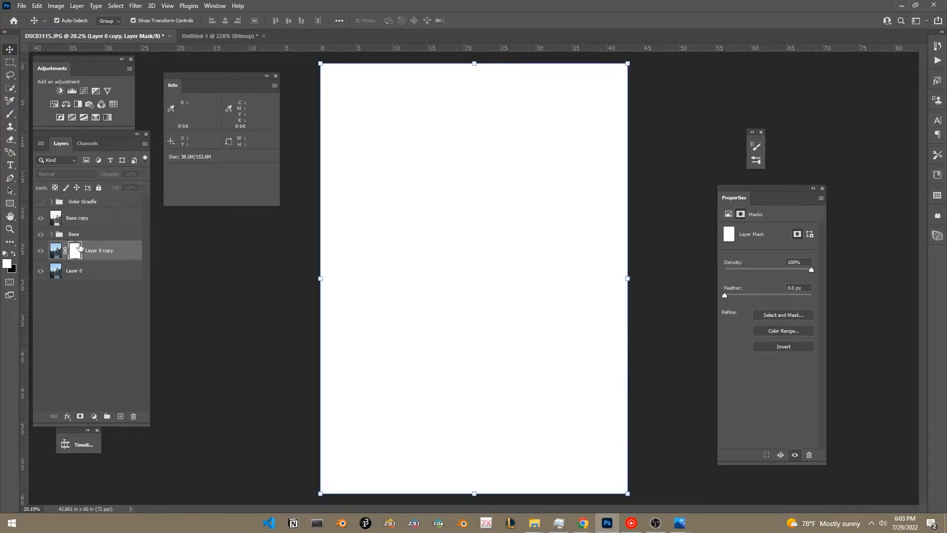
{"action": "key", "text": "ctrl+v"}
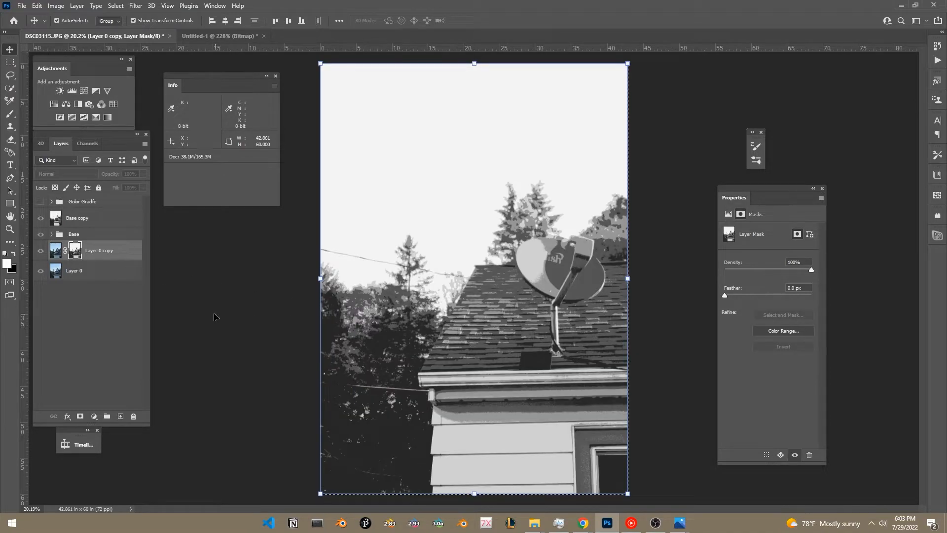
{"action": "key", "text": "ctrl+d"}
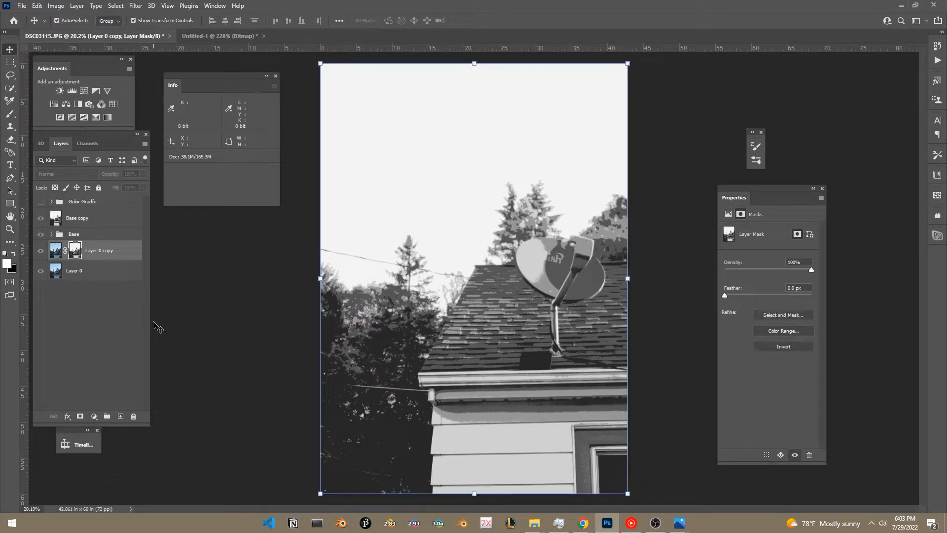
{"action": "left_click", "coordinate": [102, 291]}
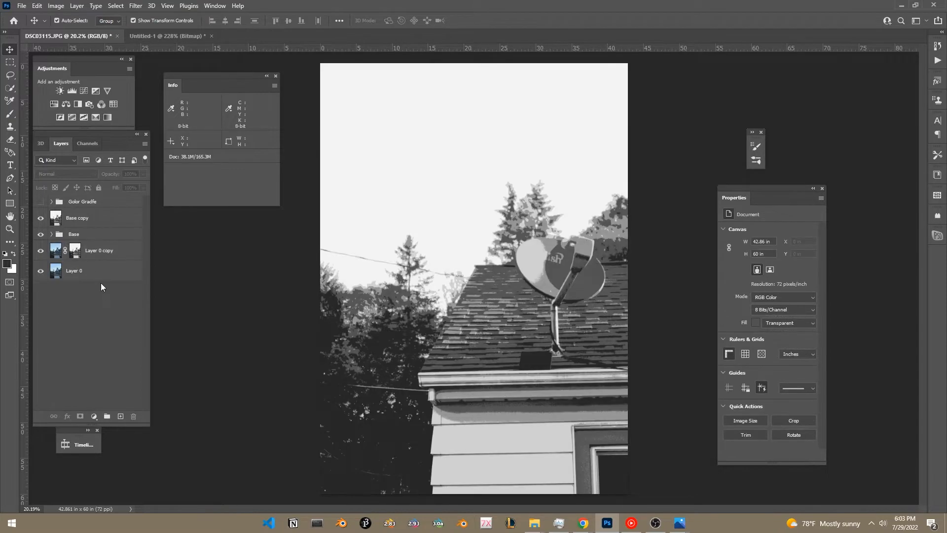
- Hide the Base group and Base copy, and compare the photo with the masked Layer 0 copy off and on
{"action": "left_click", "coordinate": [41, 234]}
{"action": "left_click", "coordinate": [41, 218]}
{"action": "left_click", "coordinate": [40, 251]}
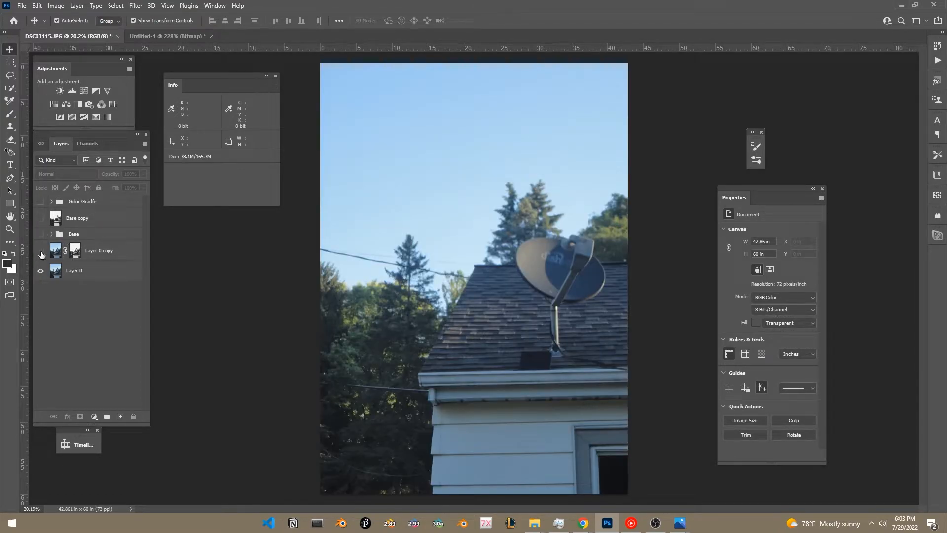
{"action": "left_click", "coordinate": [41, 252]}
- Add a Hue/Saturation adjustment with saturation +55 and clip it to the masked Layer 0 copy
{"action": "left_click", "coordinate": [75, 251]}
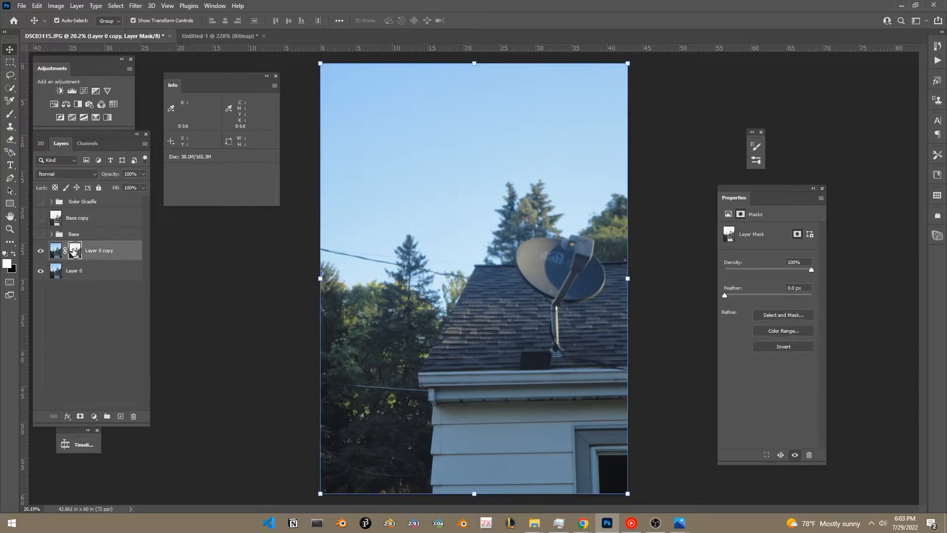
{"action": "left_click", "coordinate": [57, 251]}
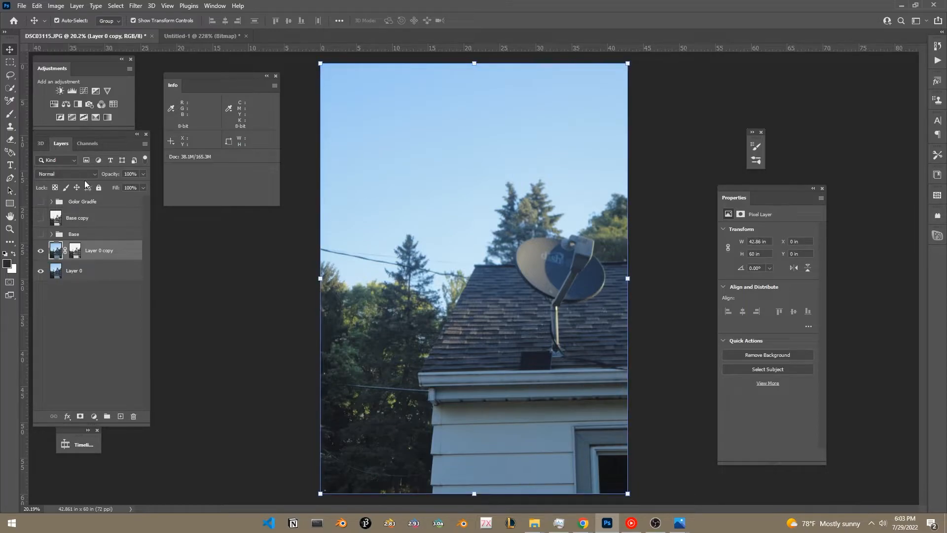
{"action": "left_click", "coordinate": [58, 106]}
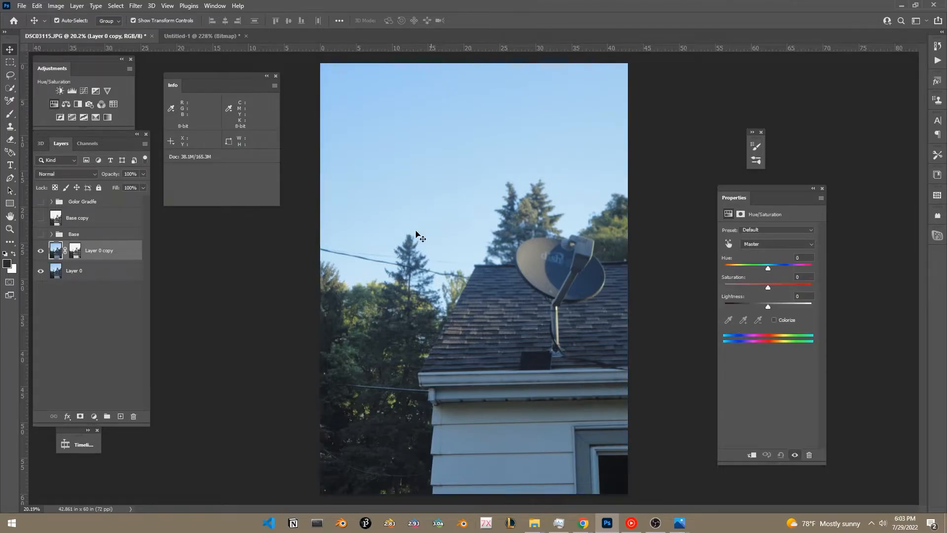
{"action": "left_click_drag", "start_coordinate": [765, 284], "coordinate": [797, 293]}
{"action": "left_click", "coordinate": [781, 455]}
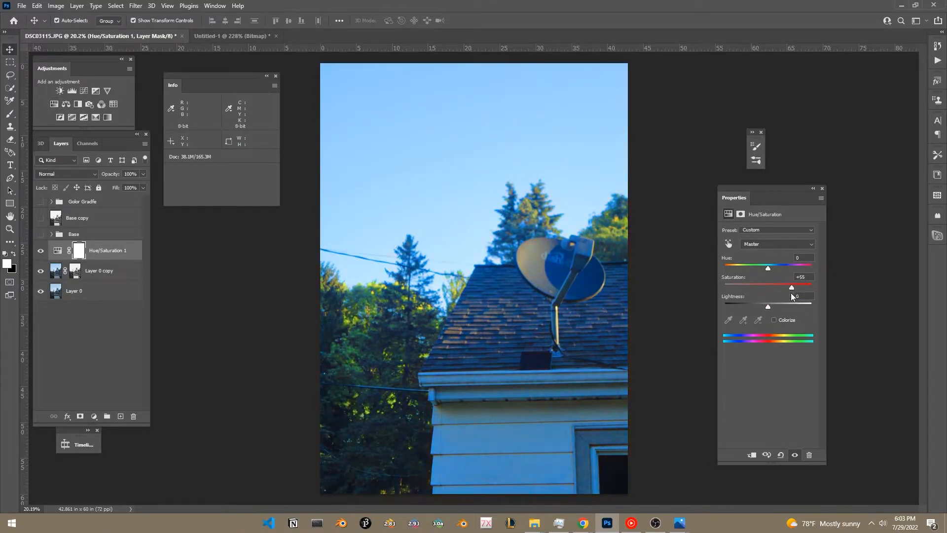
{"action": "left_click", "coordinate": [117, 258], "text": "alt"}
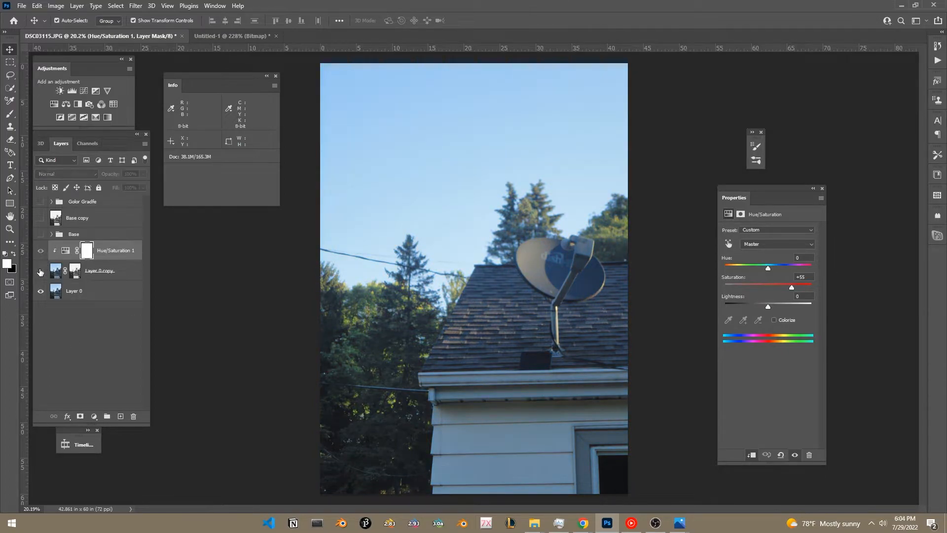
{"action": "left_click", "coordinate": [114, 277]}
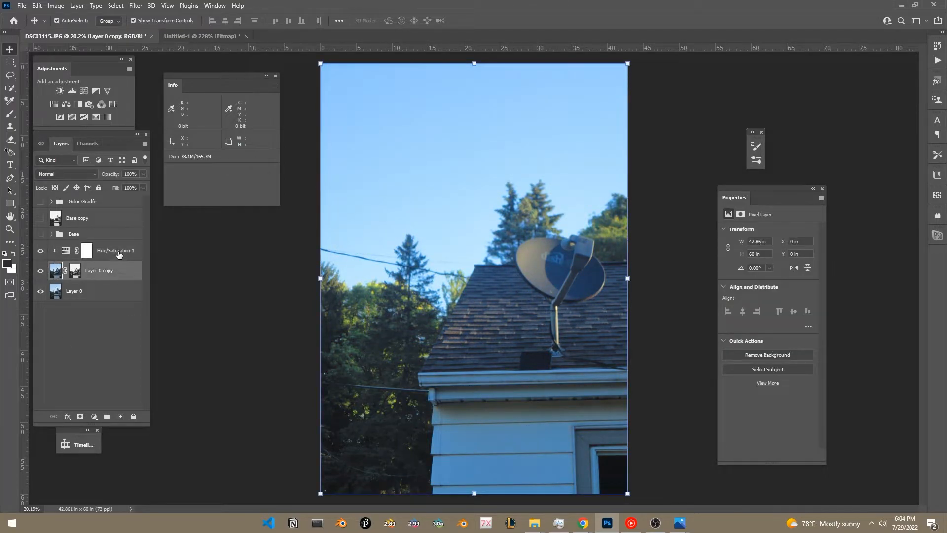
- Group the masked Layer 0 copy with its Hue/Saturation adjustment and inspect the group's effect on the dark trees up close
{"action": "left_click", "coordinate": [118, 252], "text": "shift"}
{"action": "key", "text": "ctrl+g"}
{"action": "left_click", "coordinate": [40, 247]}
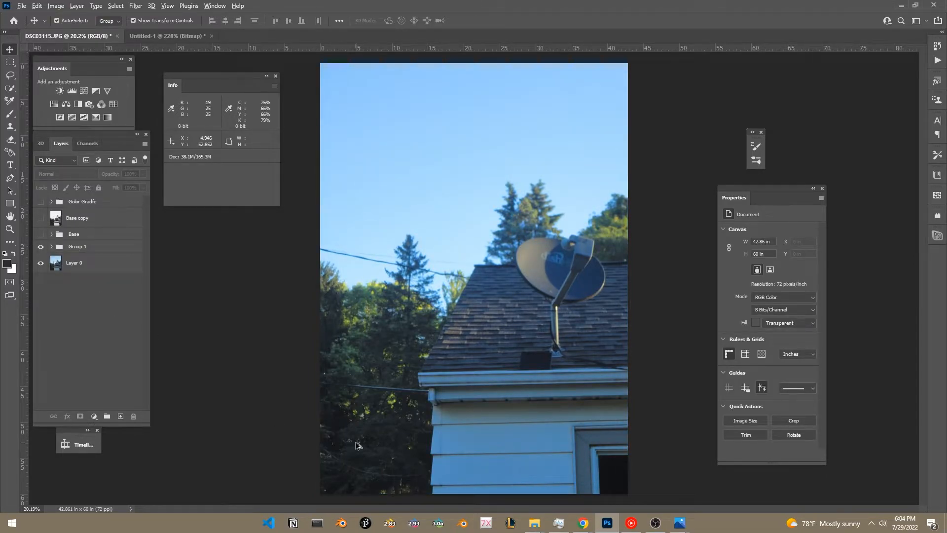
{"action": "scroll", "coordinate": [395, 456], "scroll_direction": "up", "scroll_amount": 5}
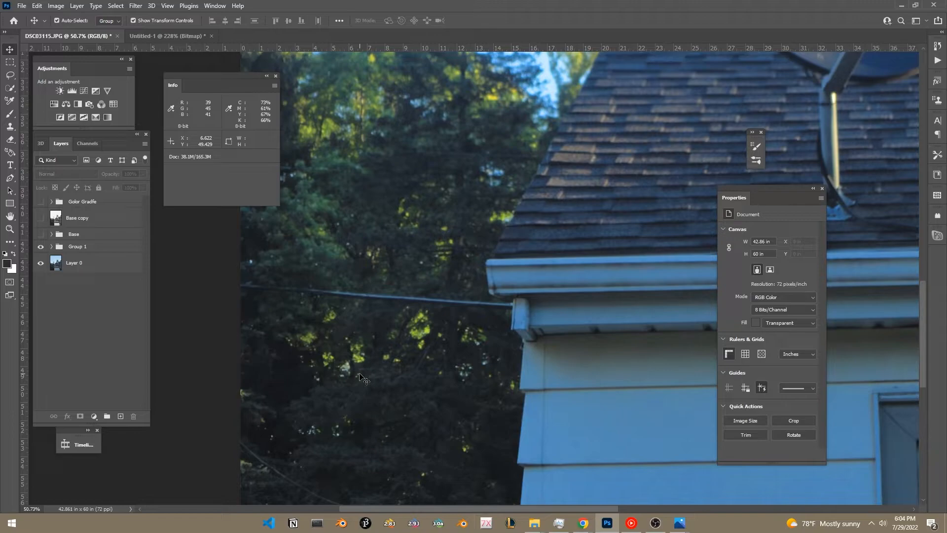
{"action": "scroll", "coordinate": [364, 379], "scroll_direction": "up", "scroll_amount": 2}
{"action": "scroll", "coordinate": [359, 359], "scroll_direction": "down", "scroll_amount": 5}
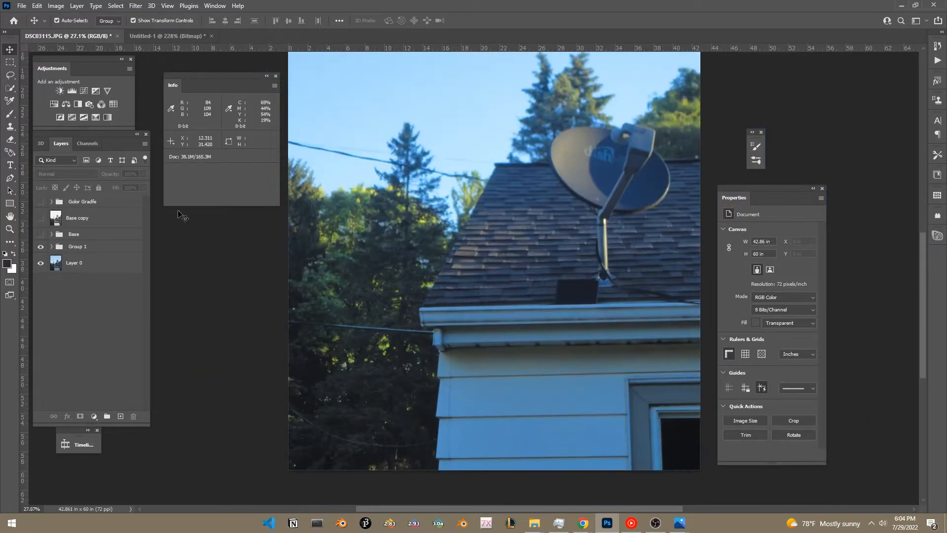
- Expand Group 1 and compare the photo with the clipped Hue/Saturation adjustment off and on
{"action": "left_click", "coordinate": [51, 247]}
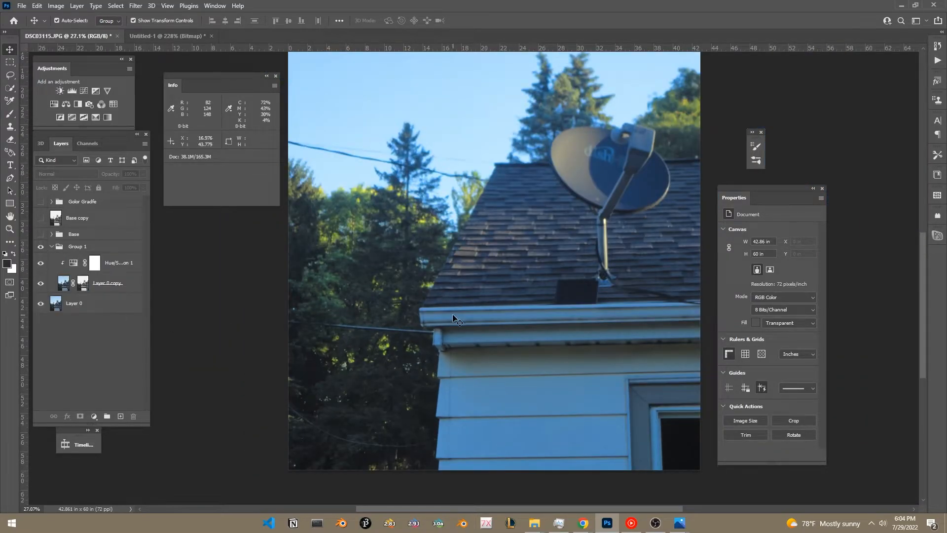
{"action": "left_click", "coordinate": [41, 262]}
{"action": "left_click", "coordinate": [41, 263]}
{"action": "left_click", "coordinate": [41, 263]}
{"action": "left_click", "coordinate": [41, 262]}
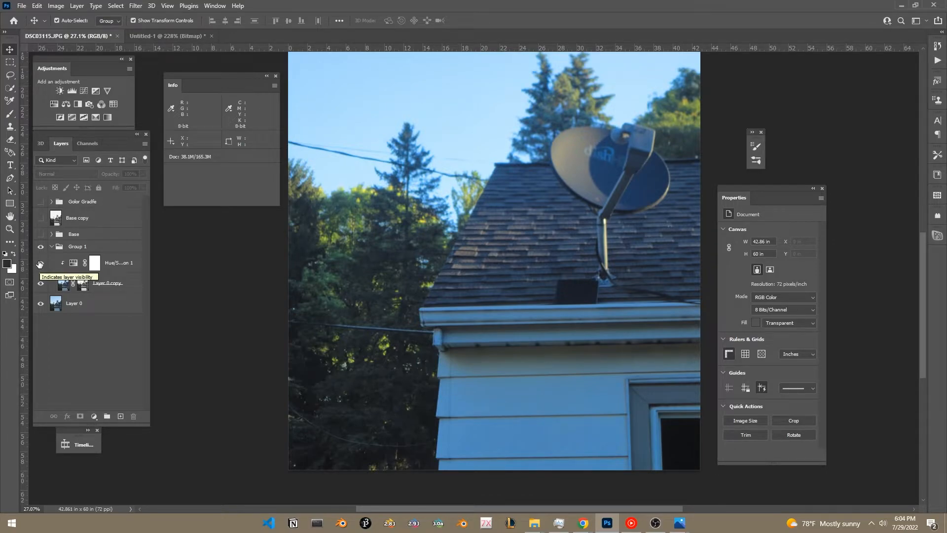
{"action": "scroll", "coordinate": [438, 422], "scroll_direction": "down", "scroll_amount": 3}
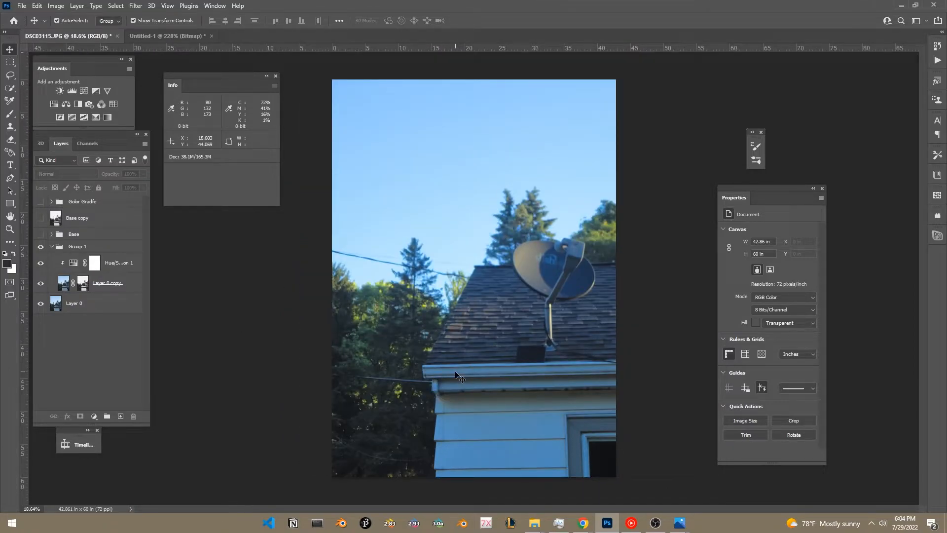
{"action": "scroll", "coordinate": [573, 279], "scroll_direction": "up", "scroll_amount": 2}
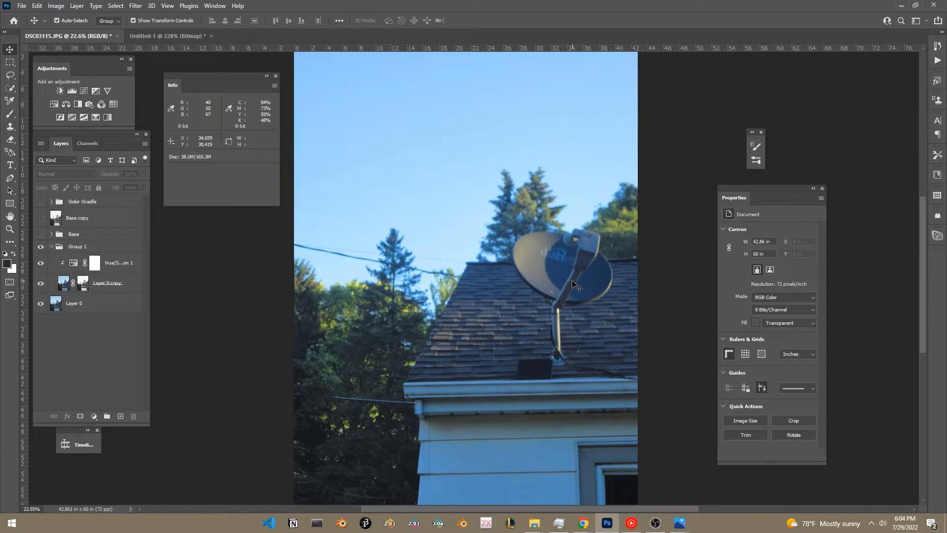
{"action": "scroll", "coordinate": [541, 305], "scroll_direction": "down", "scroll_amount": 2}
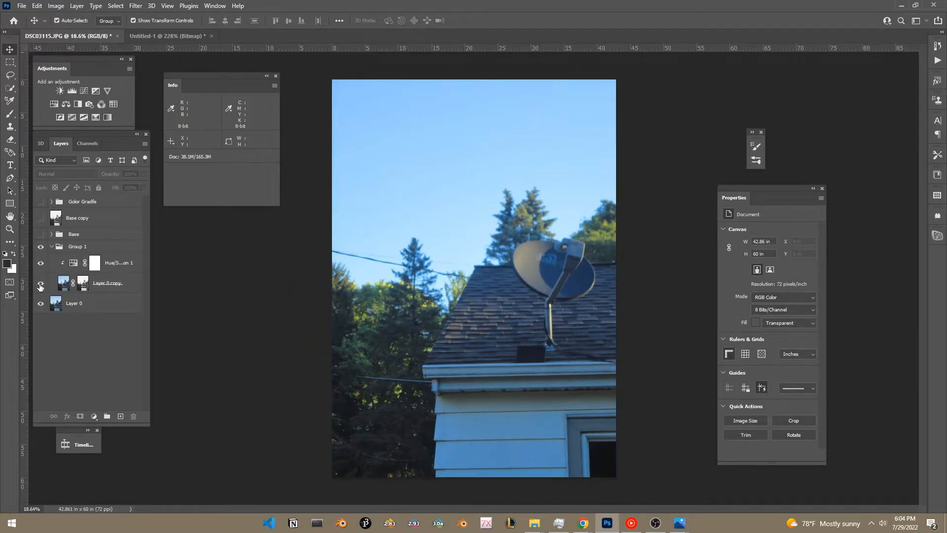
{"action": "left_click", "coordinate": [40, 285]}
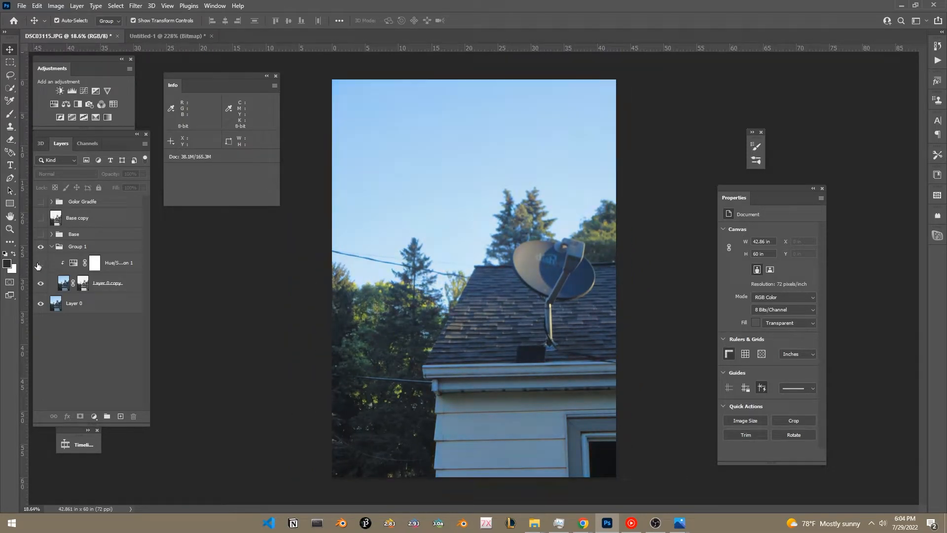
{"action": "left_click", "coordinate": [128, 264]}
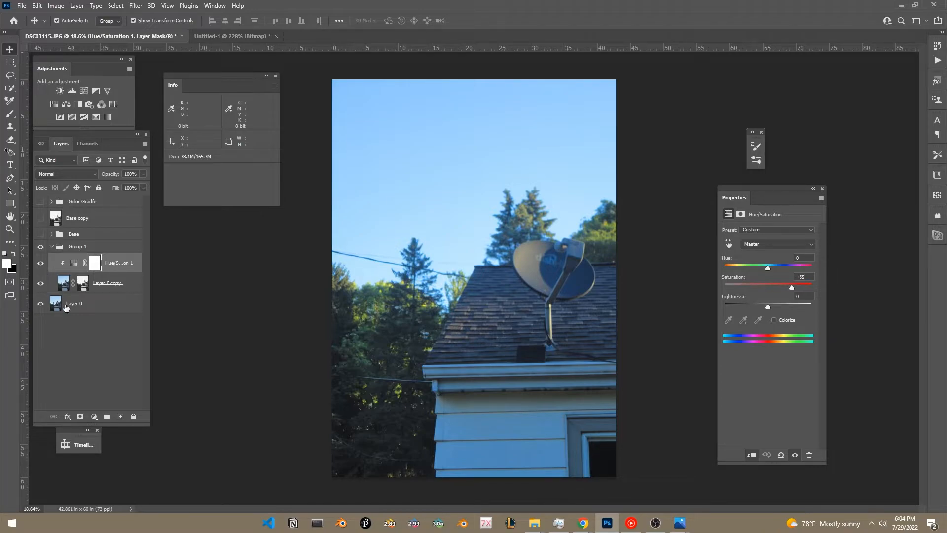
- Add a Black & White adjustment above Layer 0 with reds 41, yellows 50, greens 67, cyans 19 and blues -52
{"action": "left_click", "coordinate": [84, 305]}
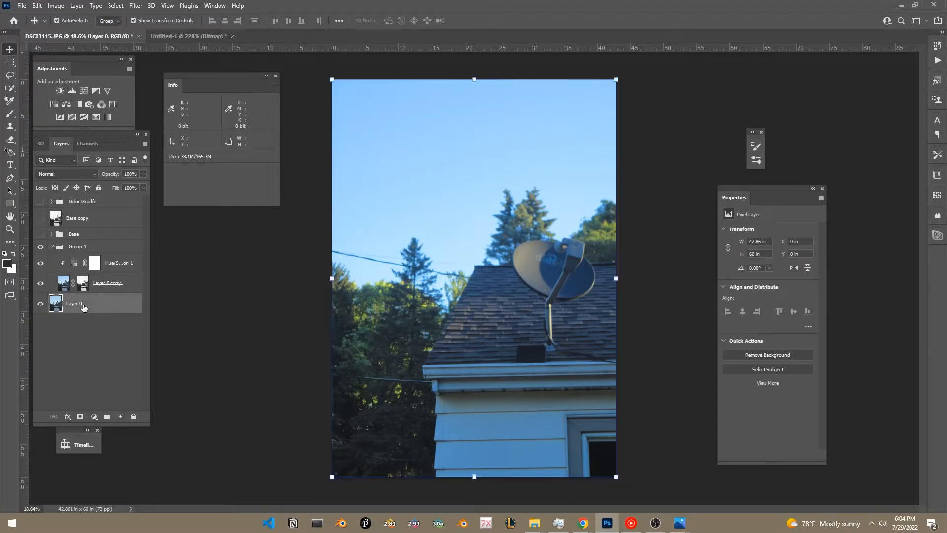
{"action": "left_click", "coordinate": [78, 105]}
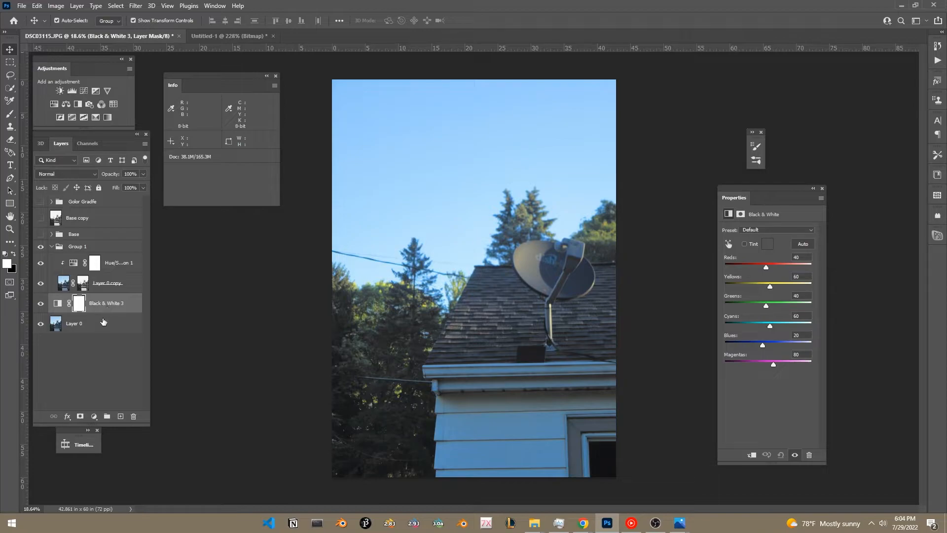
{"action": "mouse_move", "coordinate": [772, 267]}
{"action": "left_mouse_down"}
{"action": "mouse_move", "coordinate": [791, 267]}
{"action": "mouse_move", "coordinate": [773, 275]}
{"action": "left_mouse_up"}
{"action": "left_click_drag", "start_coordinate": [770, 325], "coordinate": [750, 348]}
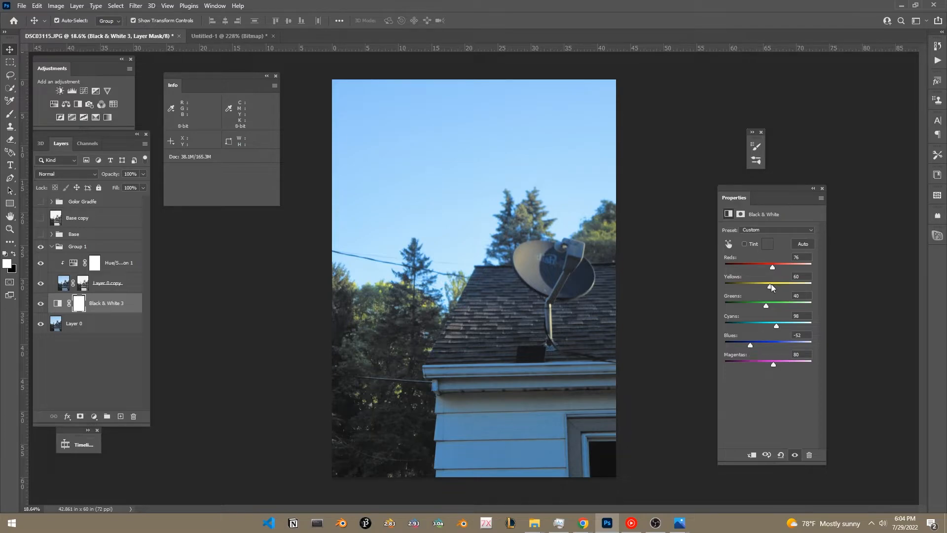
{"action": "left_click_drag", "start_coordinate": [776, 291], "coordinate": [763, 322]}
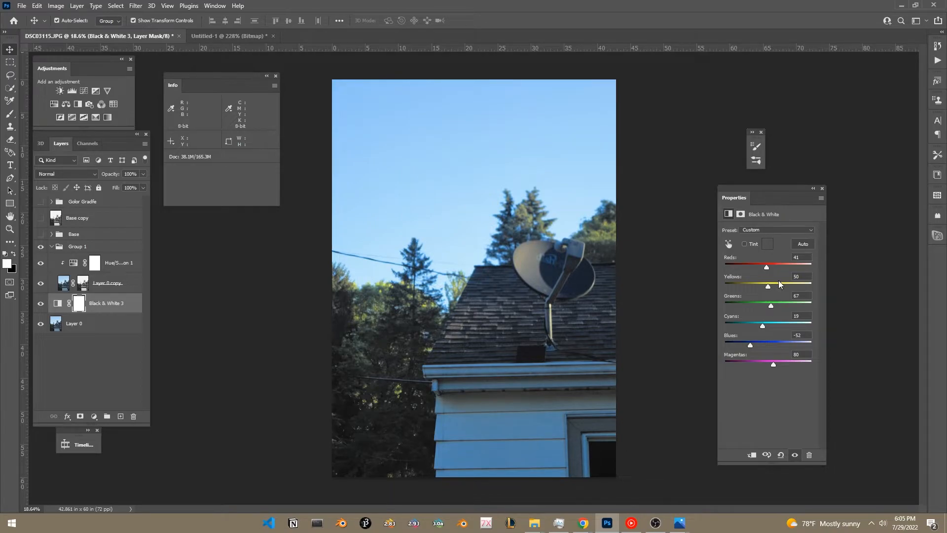
- Delete the Hue/Saturation adjustment and its mask from Group 1
{"action": "left_click", "coordinate": [120, 263]}
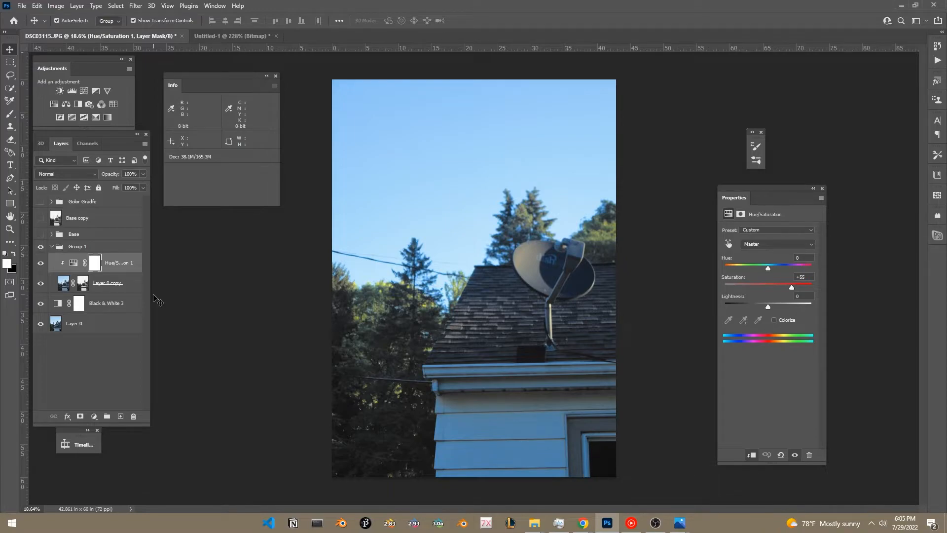
{"action": "key", "text": "Delete"}
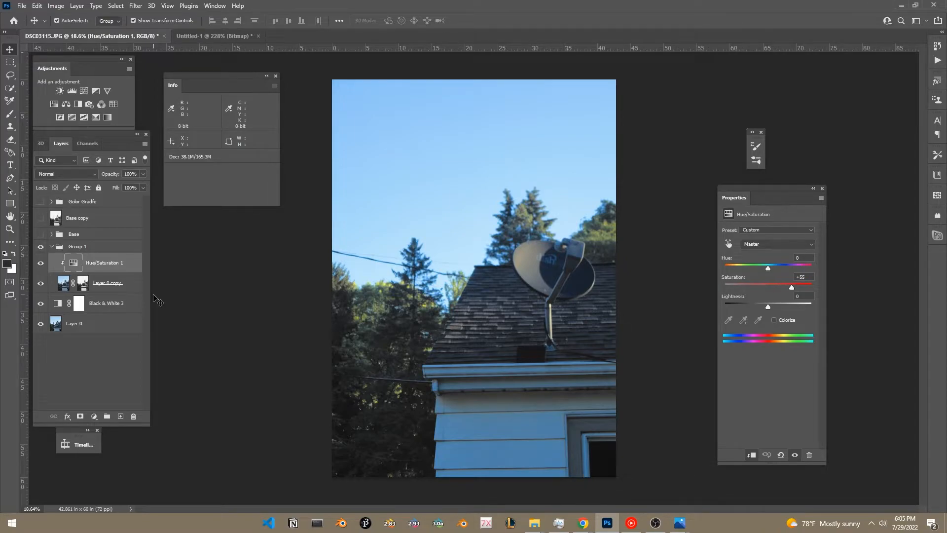
{"action": "key", "text": "Delete"}
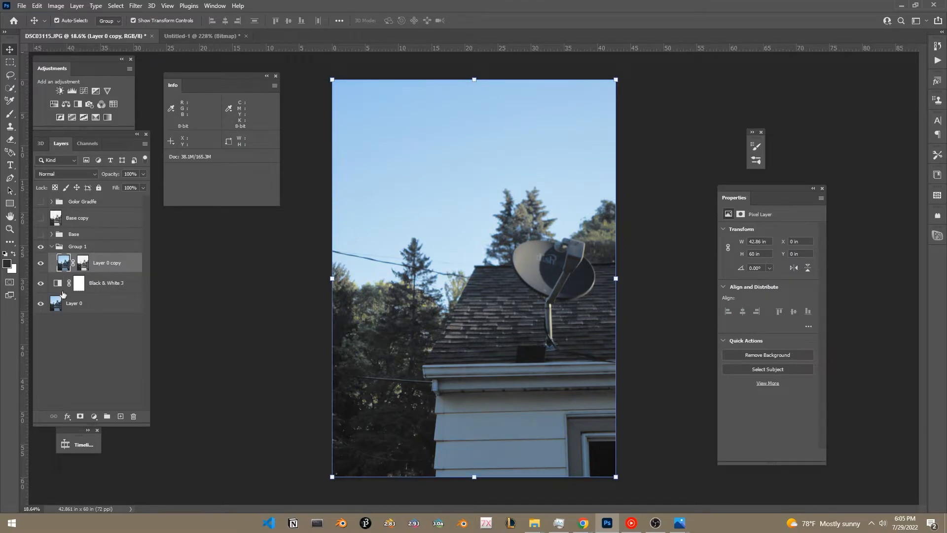
- Hide the Black & White adjustment and Layer 0, and disable the layer mask on Layer 0 copy
{"action": "left_click", "coordinate": [52, 246]}
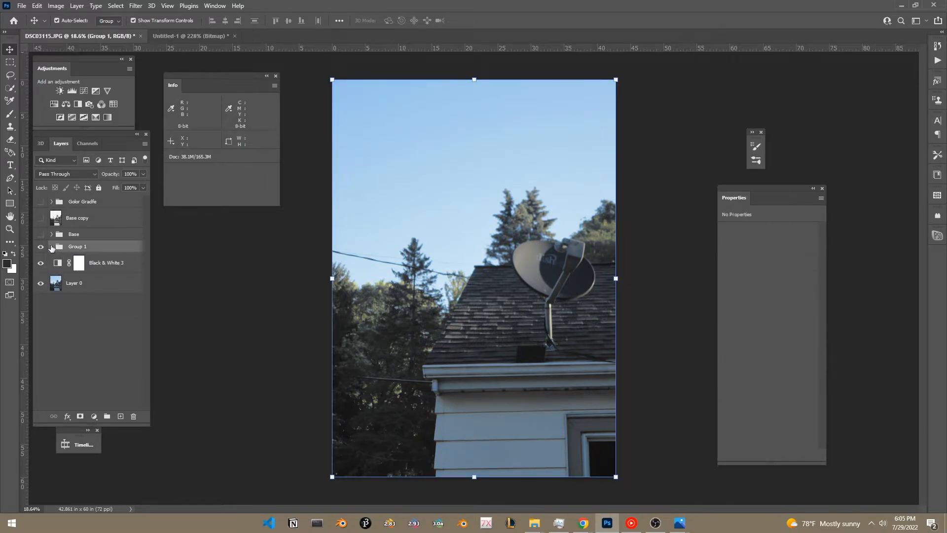
{"action": "left_click_drag", "start_coordinate": [41, 262], "coordinate": [44, 289]}
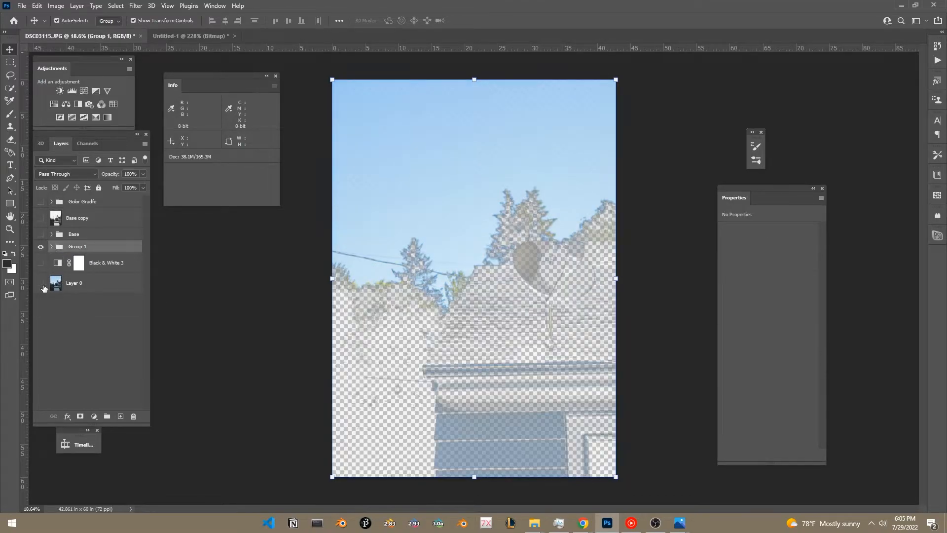
{"action": "left_click", "coordinate": [51, 247]}
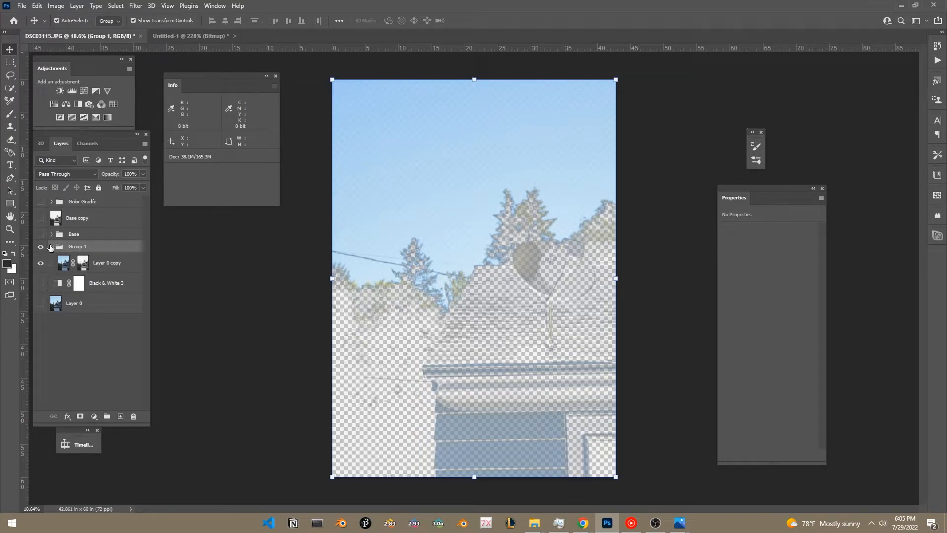
{"action": "left_click", "coordinate": [126, 265]}
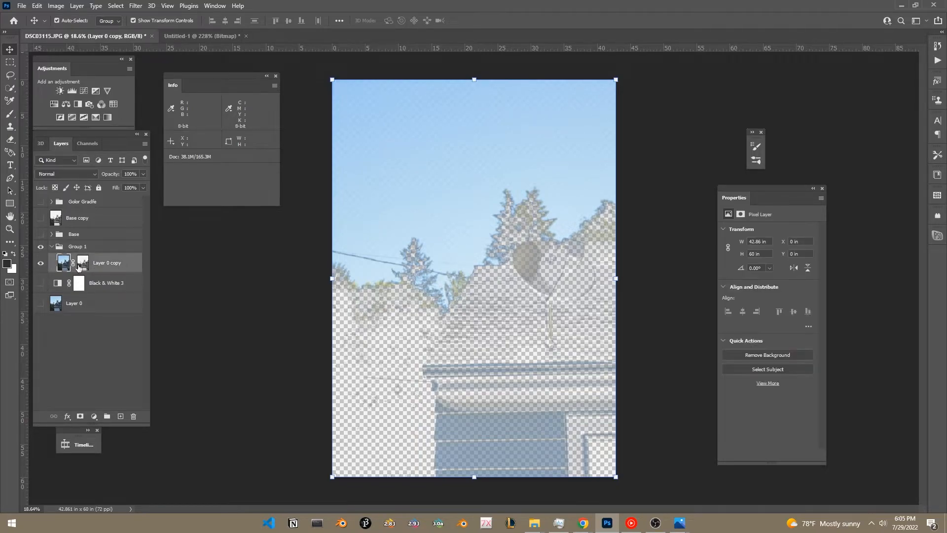
{"action": "right_click", "coordinate": [84, 264]}
{"action": "left_click", "coordinate": [107, 269]}
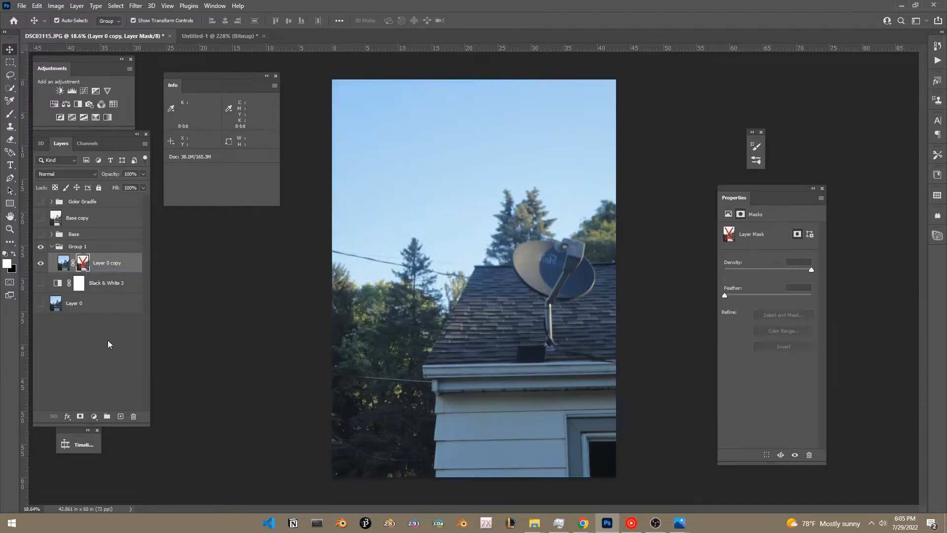
{"action": "left_click", "coordinate": [109, 262]}
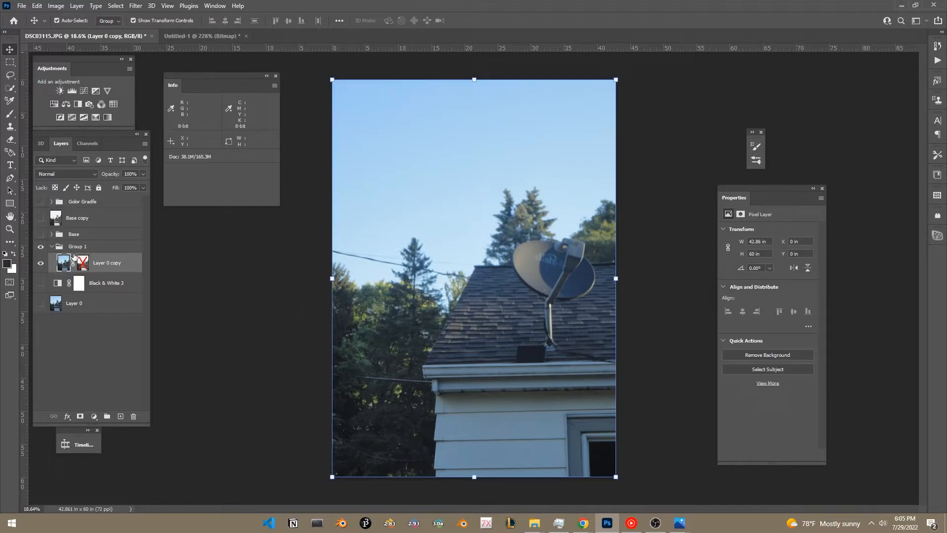
- Try a Color Balance adjustment above Layer 0 copy, with highlights at cyan-red +4, magenta-green -41 and yellow-blue -40
{"action": "left_click", "coordinate": [66, 104]}
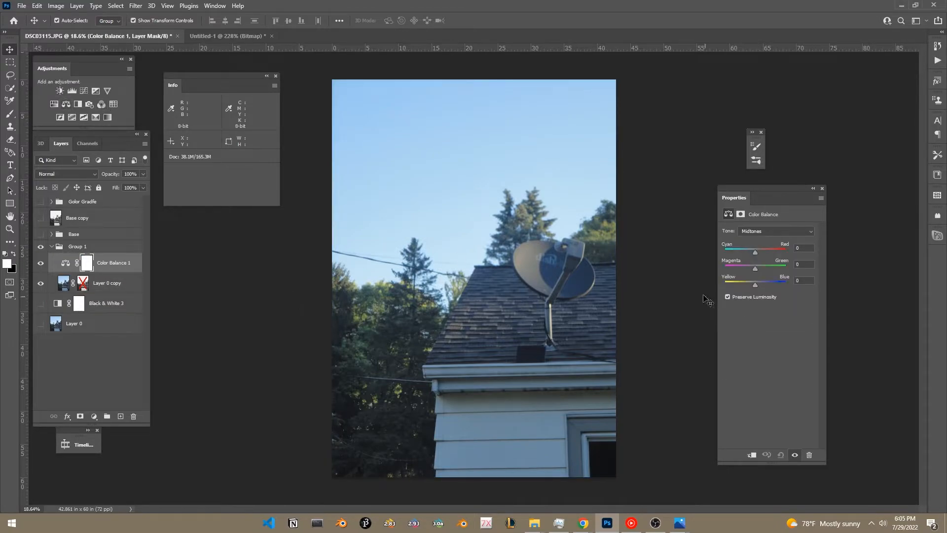
{"action": "left_click_drag", "start_coordinate": [758, 253], "coordinate": [751, 285]}
{"action": "left_click", "coordinate": [758, 230]}
{"action": "left_click", "coordinate": [757, 238]}
{"action": "left_click_drag", "start_coordinate": [755, 285], "coordinate": [757, 287]}
{"action": "mouse_move", "coordinate": [755, 268]}
{"action": "left_mouse_down"}
{"action": "mouse_move", "coordinate": [748, 254]}
{"action": "mouse_move", "coordinate": [747, 283]}
{"action": "left_mouse_up"}
{"action": "left_click", "coordinate": [760, 231]}
{"action": "left_click", "coordinate": [758, 252]}
{"action": "left_click_drag", "start_coordinate": [755, 267], "coordinate": [742, 285]}
- Compare the photo with the Color Balance adjustment off and on, and delete the adjustment
{"action": "left_click", "coordinate": [41, 263]}
{"action": "left_click", "coordinate": [41, 263]}
{"action": "left_click", "coordinate": [42, 262]}
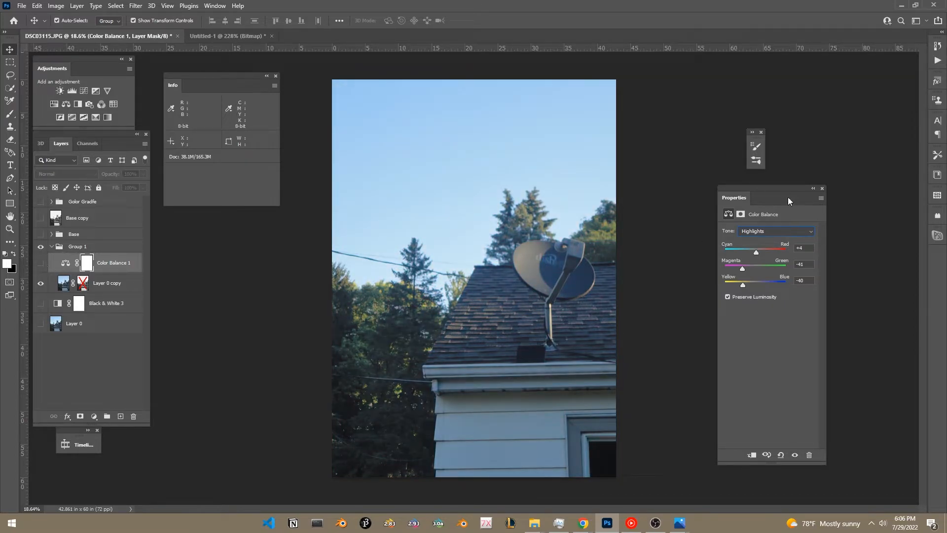
{"action": "left_click", "coordinate": [822, 189]}
{"action": "left_click_drag", "start_coordinate": [131, 266], "coordinate": [133, 416]}
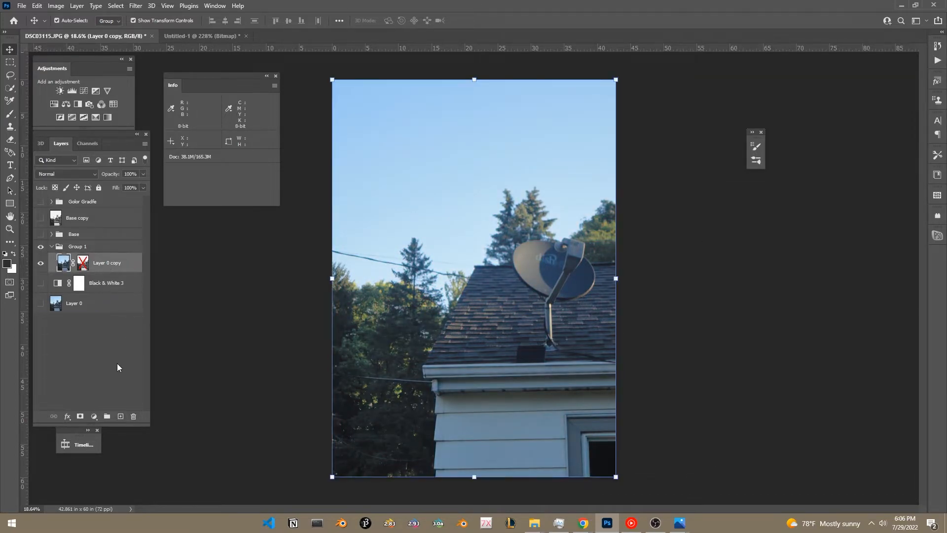
- Add a Selective Color adjustment above Layer 0 copy, shift the magenta in the reds and lower the black in the yellows
{"action": "left_click", "coordinate": [96, 116]}
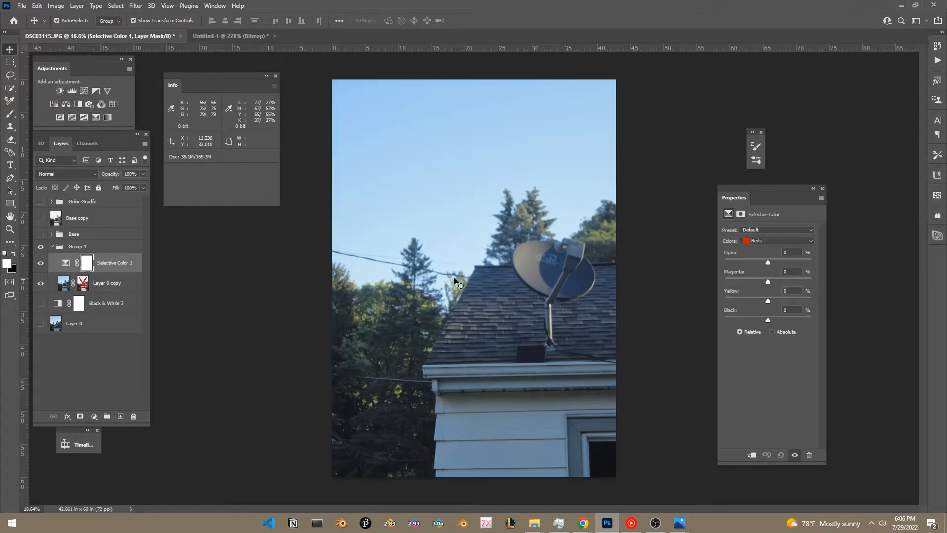
{"action": "left_click_drag", "start_coordinate": [746, 277], "coordinate": [749, 276]}
{"action": "left_click_drag", "start_coordinate": [767, 281], "coordinate": [773, 280]}
{"action": "left_click", "coordinate": [776, 241]}
{"action": "left_click", "coordinate": [770, 254]}
{"action": "left_click_drag", "start_coordinate": [764, 320], "coordinate": [745, 320]}
- Adjust the blues in the Selective Color adjustment to cyan -47, magenta -33 and yellow -23
{"action": "left_click", "coordinate": [776, 241]}
{"action": "left_click", "coordinate": [768, 280]}
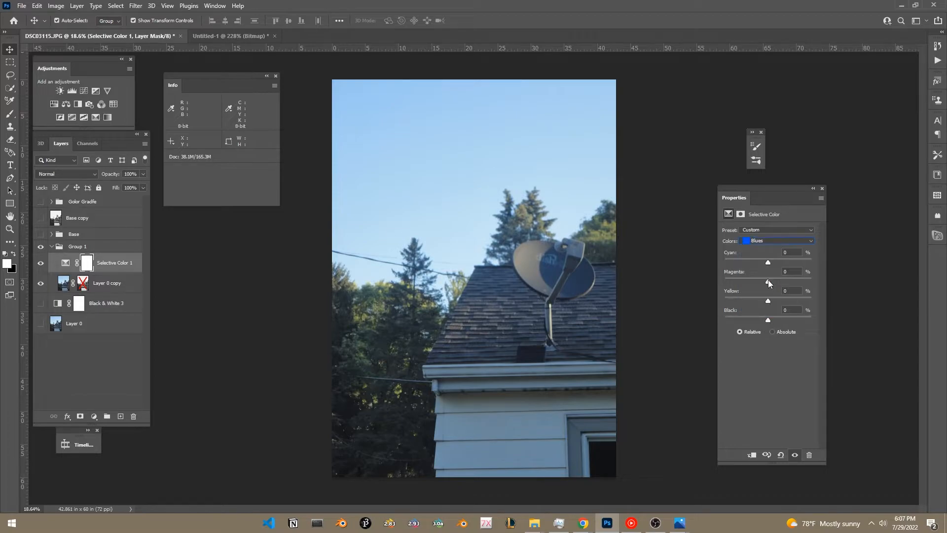
{"action": "left_click_drag", "start_coordinate": [744, 262], "coordinate": [754, 282]}
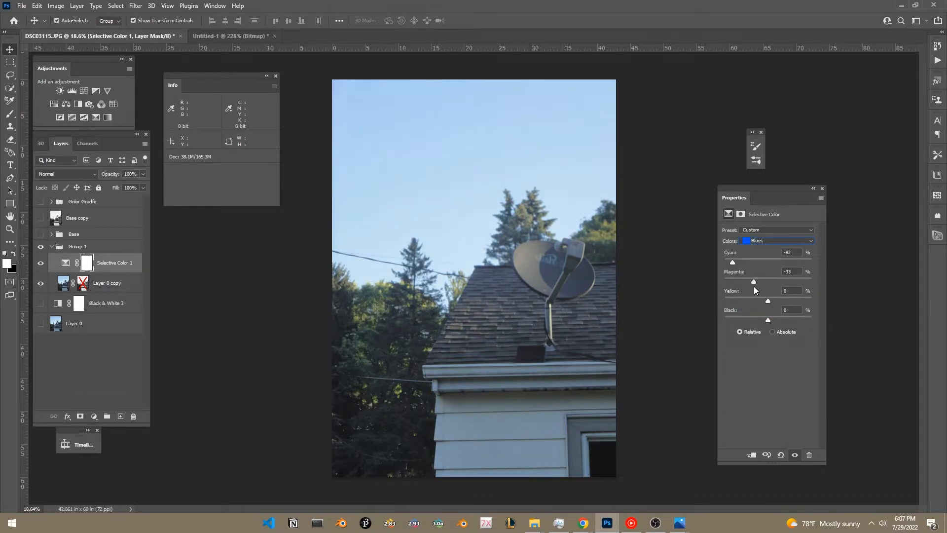
{"action": "left_click", "coordinate": [772, 241]}
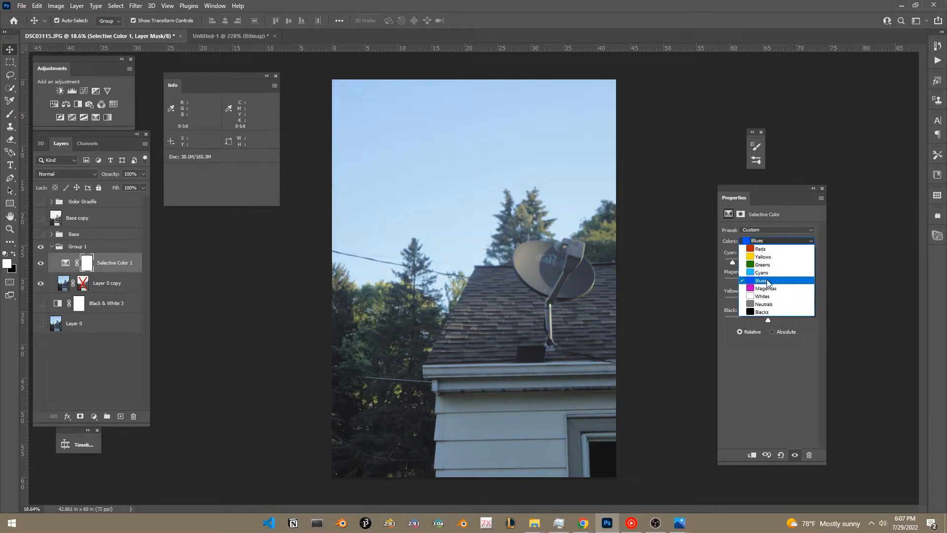
{"action": "left_click", "coordinate": [763, 381]}
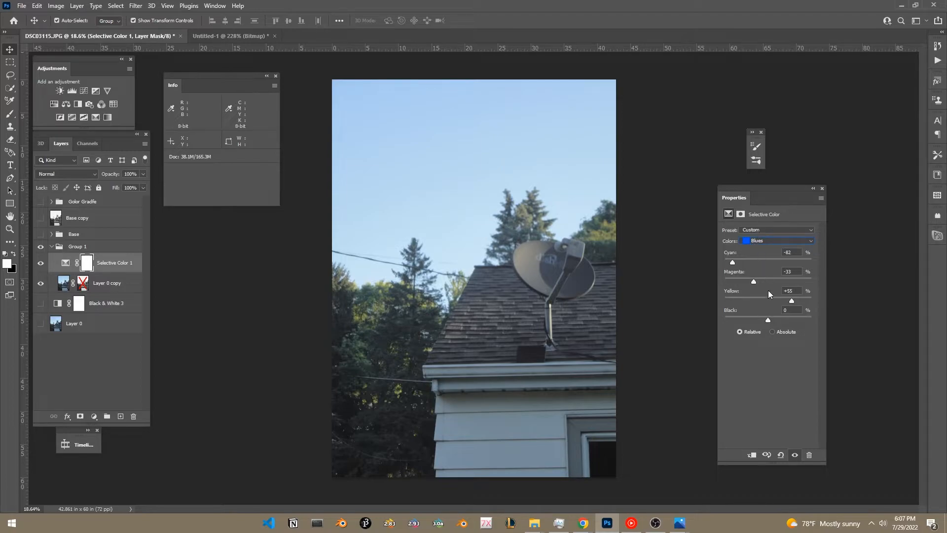
{"action": "left_click_drag", "start_coordinate": [778, 300], "coordinate": [772, 303]}
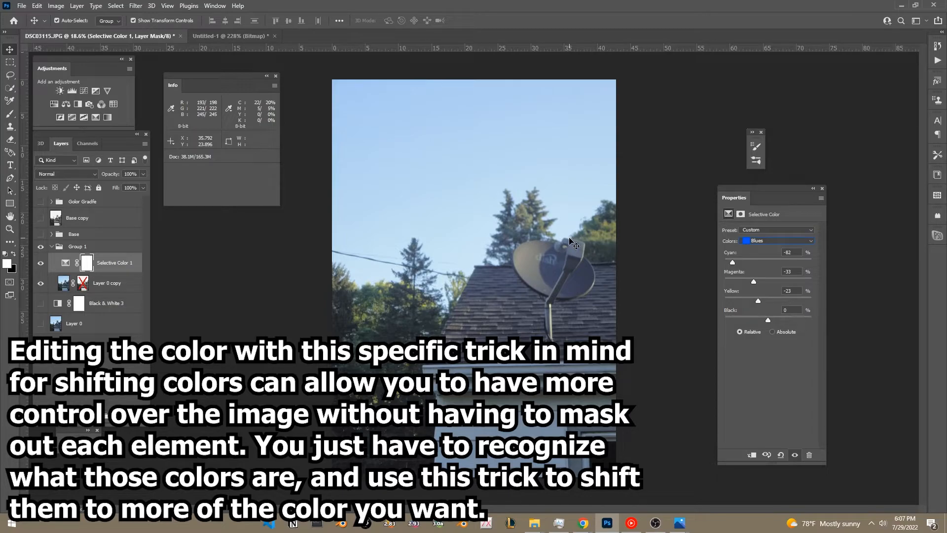
{"action": "left_click_drag", "start_coordinate": [739, 263], "coordinate": [763, 261]}
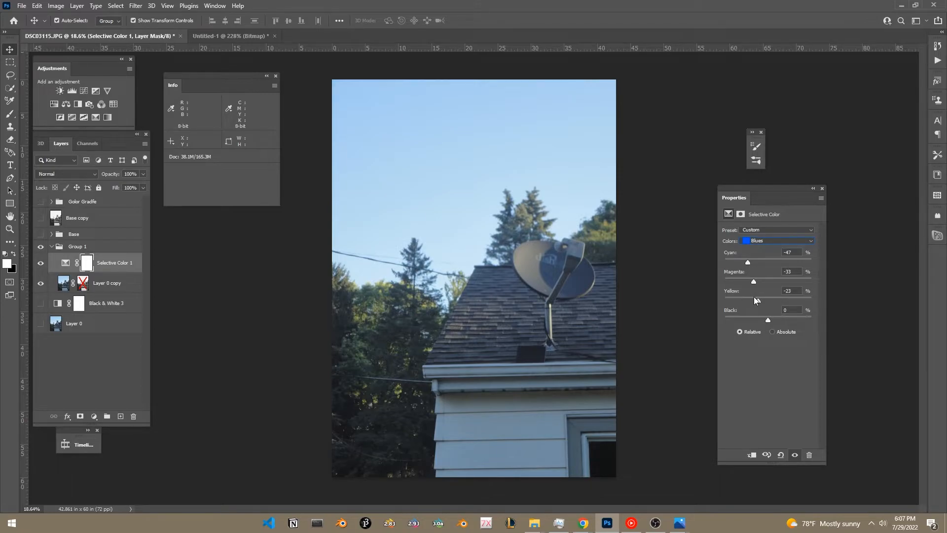
- Set the Selective Color blues to cyan -100, magenta -43, yellow +100 and black +14
{"action": "left_click_drag", "start_coordinate": [799, 300], "coordinate": [813, 301]}
{"action": "left_click_drag", "start_coordinate": [762, 265], "coordinate": [741, 265]}
{"action": "left_click_drag", "start_coordinate": [729, 262], "coordinate": [724, 265]}
{"action": "left_click_drag", "start_coordinate": [780, 280], "coordinate": [738, 283]}
{"action": "left_click_drag", "start_coordinate": [726, 261], "coordinate": [761, 260]}
{"action": "left_click_drag", "start_coordinate": [727, 265], "coordinate": [723, 265]}
{"action": "left_click_drag", "start_coordinate": [743, 281], "coordinate": [750, 281]}
{"action": "mouse_move", "coordinate": [768, 317]}
{"action": "left_mouse_down"}
{"action": "mouse_move", "coordinate": [787, 315]}
{"action": "mouse_move", "coordinate": [738, 316]}
{"action": "mouse_move", "coordinate": [774, 320]}
{"action": "left_mouse_up"}
- Compare the photo with the Selective Color adjustment off and on
{"action": "left_click", "coordinate": [41, 263]}
{"action": "left_click", "coordinate": [41, 264]}
{"action": "left_click", "coordinate": [41, 264]}
{"action": "left_click", "coordinate": [41, 264]}
{"action": "left_click", "coordinate": [41, 264]}
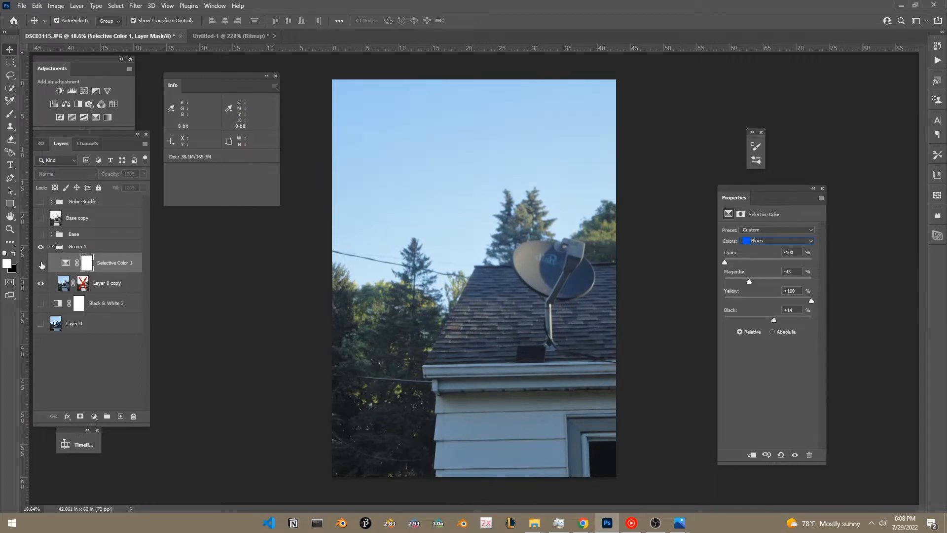
{"action": "left_click", "coordinate": [41, 264]}
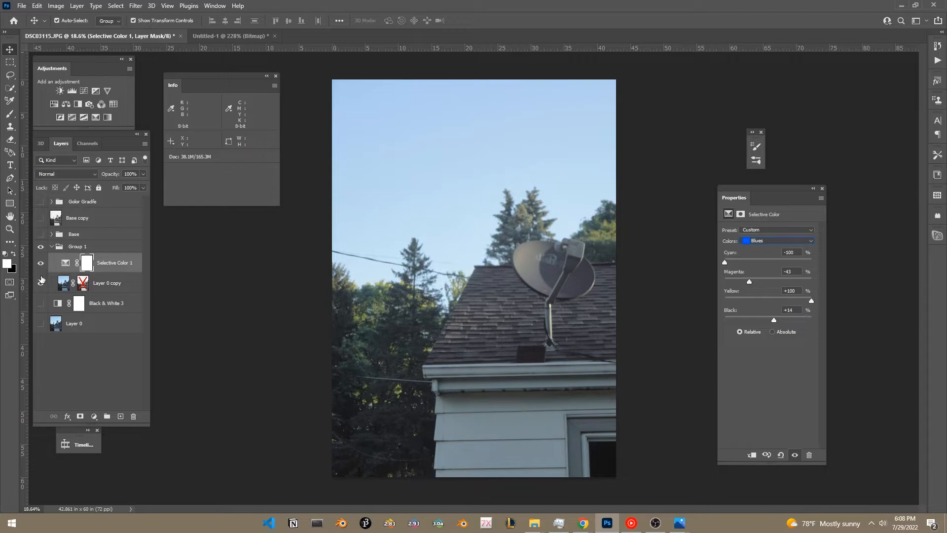
- Compare the photo without Selective Color 1 and set the adjustment's yellows to cyan +11, magenta -3 and yellow -5
{"action": "left_click", "coordinate": [41, 264]}
{"action": "left_click", "coordinate": [41, 265]}
{"action": "left_click", "coordinate": [766, 241]}
{"action": "left_click", "coordinate": [765, 250]}
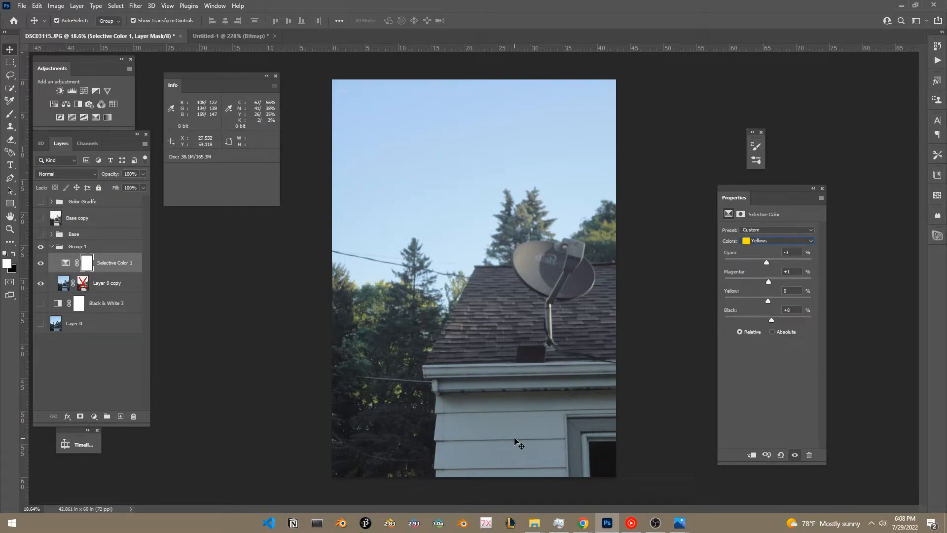
{"action": "left_click_drag", "start_coordinate": [795, 305], "coordinate": [767, 284]}
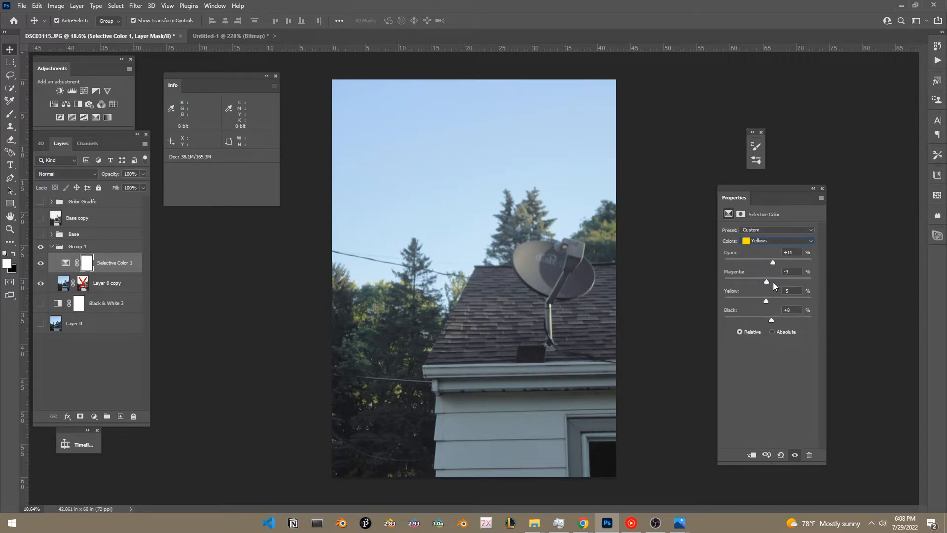
- Adjust the whites in Selective Color 1 to cyan +33, magenta +51 and yellow 0, testing positive and negative yellow shifts
{"action": "left_click", "coordinate": [754, 242]}
{"action": "left_click", "coordinate": [773, 280]}
{"action": "mouse_move", "coordinate": [767, 264]}
{"action": "left_mouse_down"}
{"action": "mouse_move", "coordinate": [751, 263]}
{"action": "mouse_move", "coordinate": [767, 256]}
{"action": "left_mouse_up"}
{"action": "left_click_drag", "start_coordinate": [768, 285], "coordinate": [816, 299]}
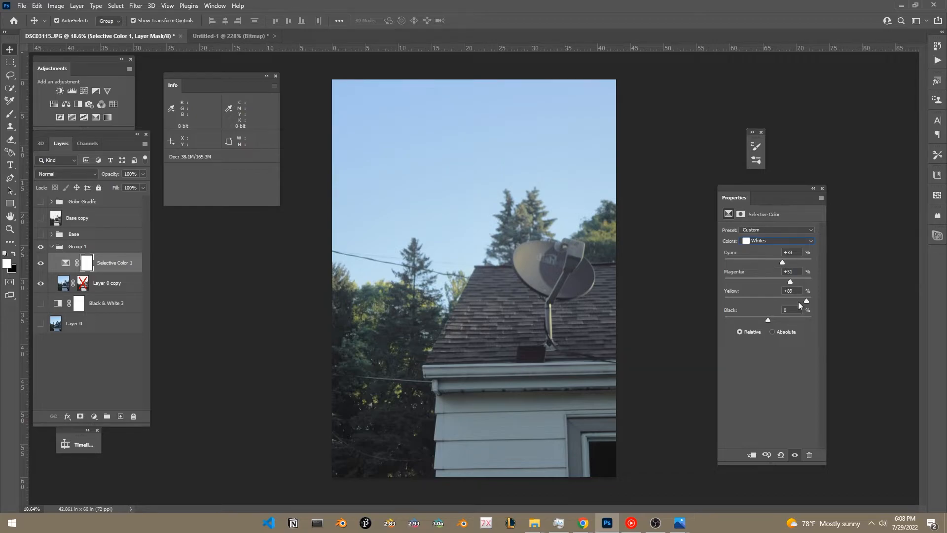
{"action": "left_click_drag", "start_coordinate": [808, 303], "coordinate": [735, 300]}
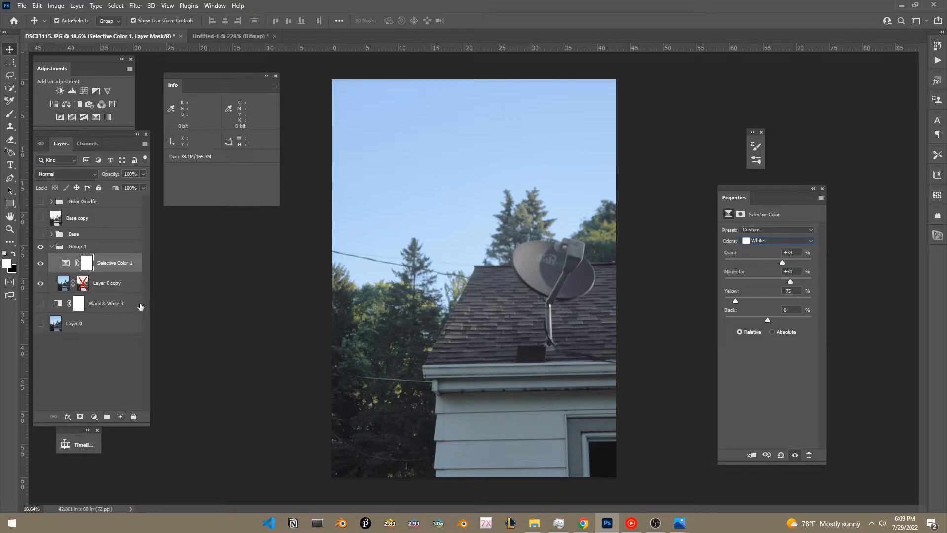
{"action": "left_click", "coordinate": [41, 266]}
{"action": "left_click_drag", "start_coordinate": [736, 301], "coordinate": [768, 301]}
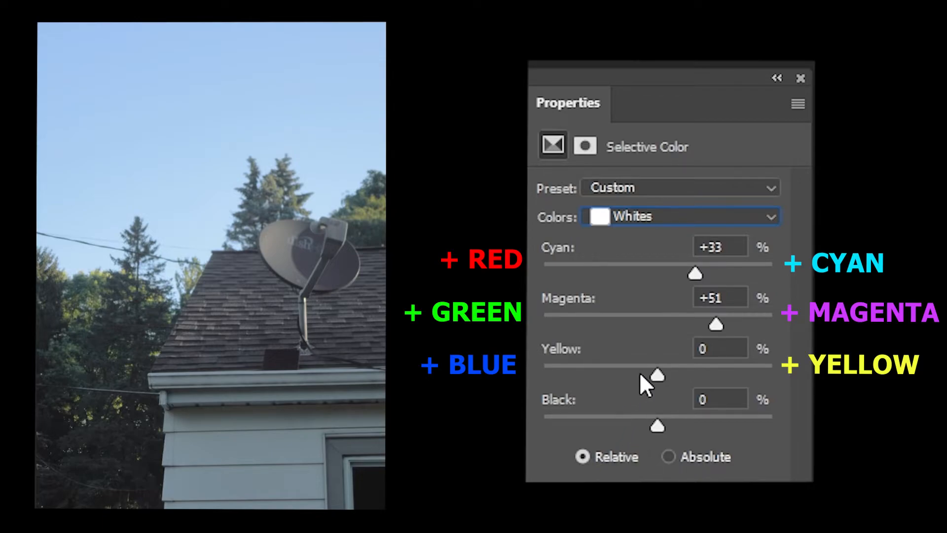
{"action": "mouse_move", "coordinate": [657, 378]}
{"action": "left_mouse_down"}
{"action": "mouse_move", "coordinate": [544, 376]}
{"action": "mouse_move", "coordinate": [674, 377]}
{"action": "mouse_move", "coordinate": [543, 377]}
{"action": "mouse_move", "coordinate": [637, 365]}
{"action": "mouse_move", "coordinate": [660, 375]}
{"action": "left_mouse_up"}
- Set the cyans in Selective Color 1 to cyan +100, magenta +100 and yellow +100
{"action": "left_click", "coordinate": [644, 215]}
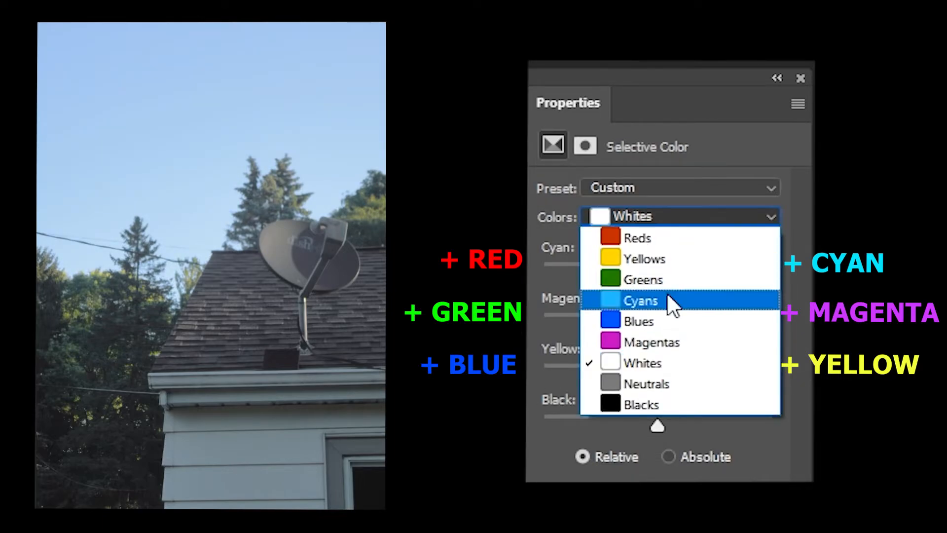
{"action": "left_click", "coordinate": [661, 304]}
{"action": "mouse_move", "coordinate": [655, 324]}
{"action": "left_mouse_down"}
{"action": "mouse_move", "coordinate": [789, 326]}
{"action": "mouse_move", "coordinate": [545, 325]}
{"action": "mouse_move", "coordinate": [658, 334]}
{"action": "left_mouse_up"}
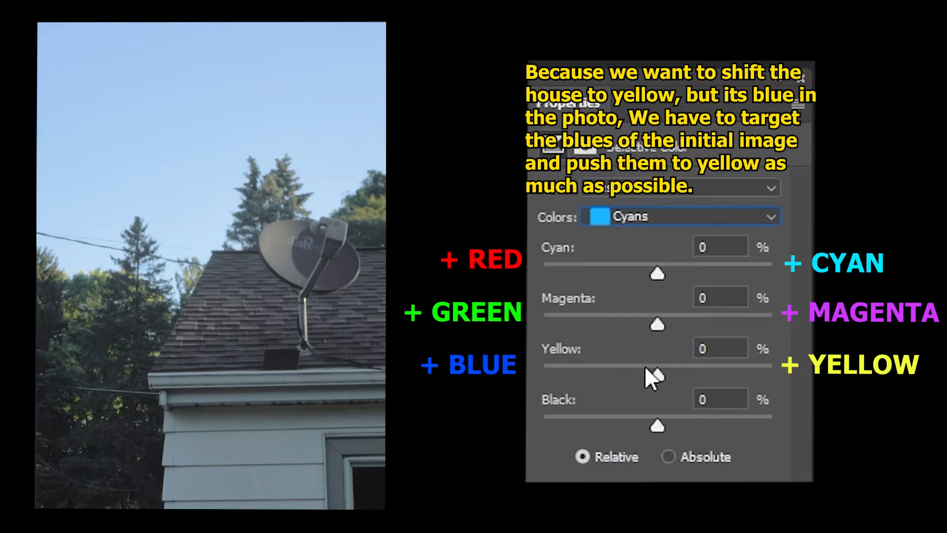
{"action": "left_click_drag", "start_coordinate": [658, 374], "coordinate": [772, 375]}
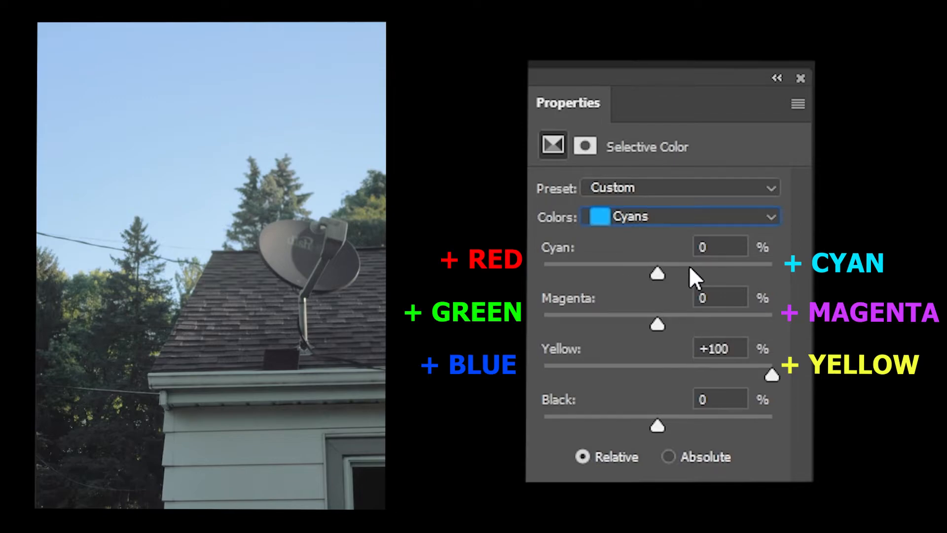
{"action": "mouse_move", "coordinate": [656, 269]}
{"action": "left_mouse_down"}
{"action": "mouse_move", "coordinate": [543, 271]}
{"action": "mouse_move", "coordinate": [771, 271]}
{"action": "mouse_move", "coordinate": [564, 270]}
{"action": "mouse_move", "coordinate": [641, 271]}
{"action": "left_mouse_up"}
{"action": "left_click_drag", "start_coordinate": [641, 271], "coordinate": [771, 270]}
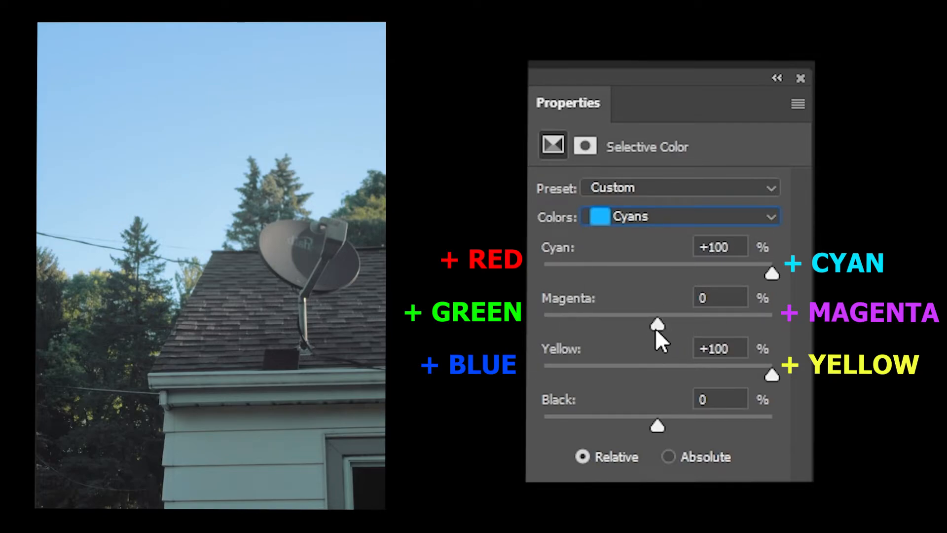
{"action": "left_click_drag", "start_coordinate": [656, 328], "coordinate": [539, 338]}
{"action": "left_click_drag", "start_coordinate": [652, 322], "coordinate": [789, 322]}
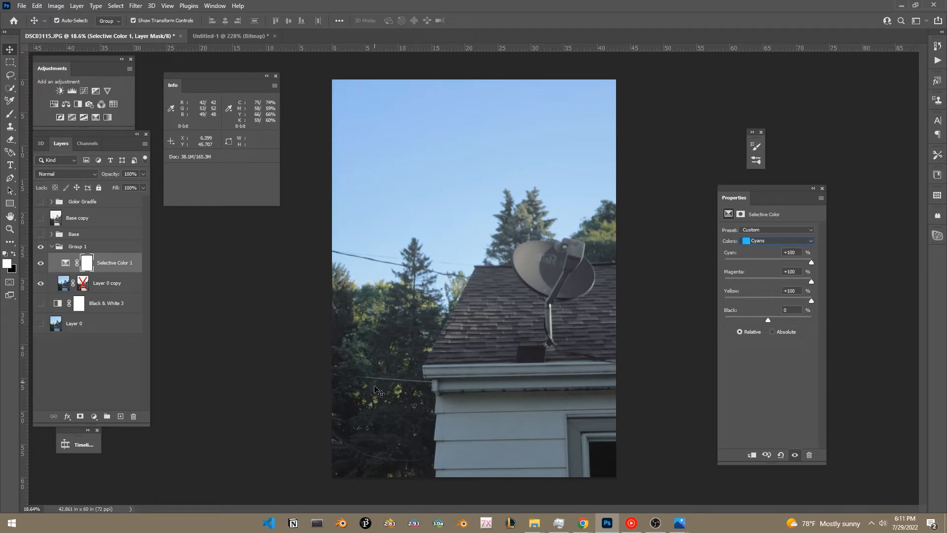
- Warm the neutrals in Selective Color 1 with cyan -15, magenta -3 and yellow +11
{"action": "left_click", "coordinate": [759, 241]}
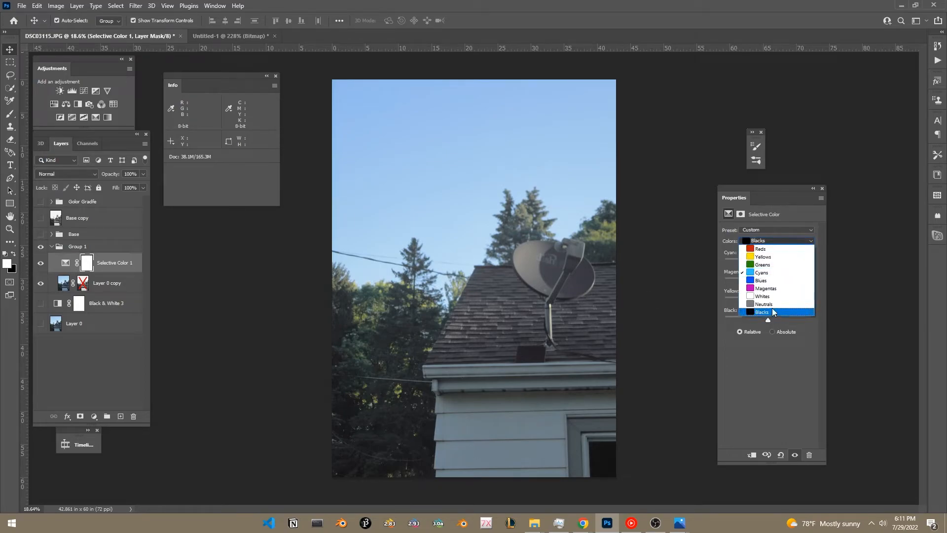
{"action": "left_click", "coordinate": [770, 304]}
{"action": "mouse_move", "coordinate": [768, 263]}
{"action": "left_mouse_down"}
{"action": "mouse_move", "coordinate": [814, 264]}
{"action": "mouse_move", "coordinate": [750, 271]}
{"action": "mouse_move", "coordinate": [814, 262]}
{"action": "mouse_move", "coordinate": [761, 279]}
{"action": "mouse_move", "coordinate": [730, 276]}
{"action": "mouse_move", "coordinate": [784, 272]}
{"action": "mouse_move", "coordinate": [768, 275]}
{"action": "left_mouse_up"}
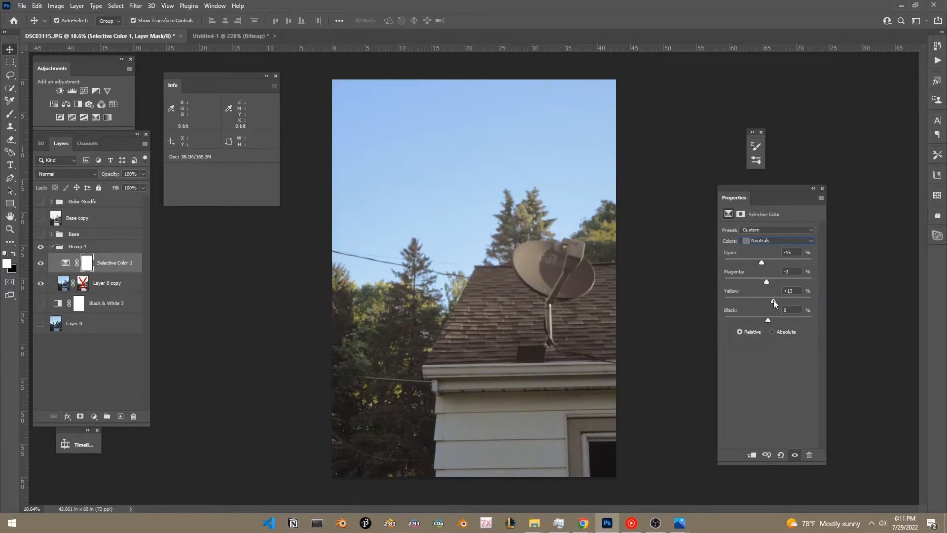
{"action": "left_click_drag", "start_coordinate": [771, 303], "coordinate": [773, 301]}
- Compare the photo repeatedly with Selective Color 1 hidden and shown
{"action": "left_click", "coordinate": [41, 264]}
{"action": "left_click", "coordinate": [41, 264]}
{"action": "left_click", "coordinate": [41, 264]}
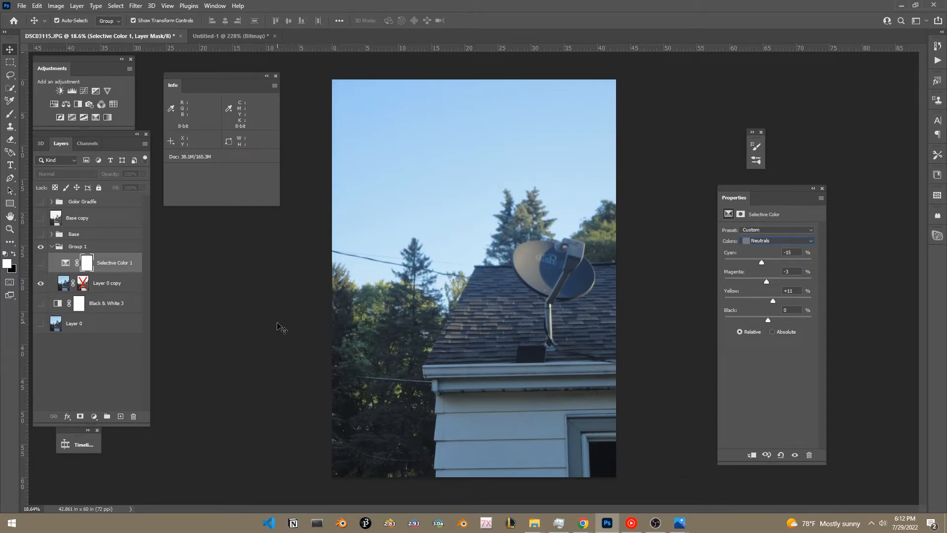
{"action": "left_click", "coordinate": [41, 265]}
{"action": "left_click", "coordinate": [42, 269]}
{"action": "left_click", "coordinate": [42, 269]}
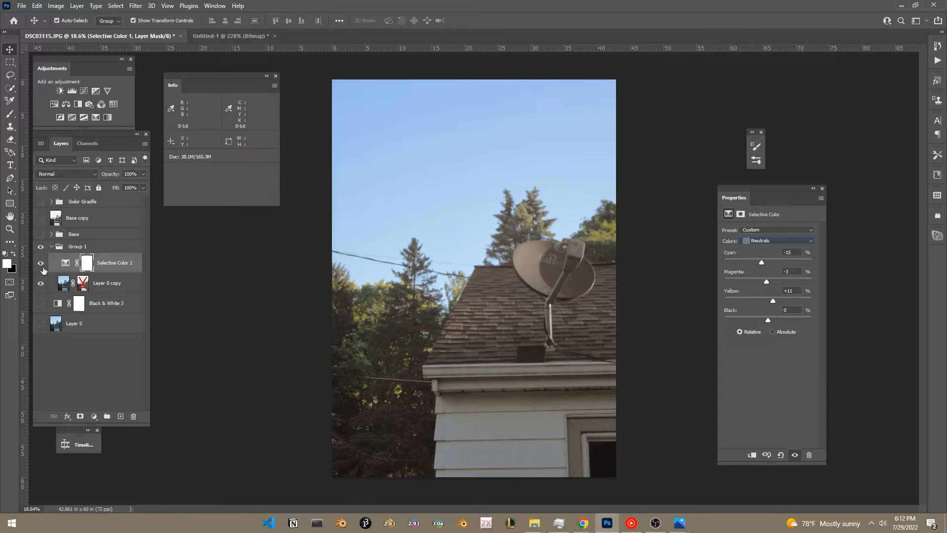
- Clip Selective Color 1 to Layer 0 copy and enable that layer's mask
{"action": "left_click", "coordinate": [110, 338]}
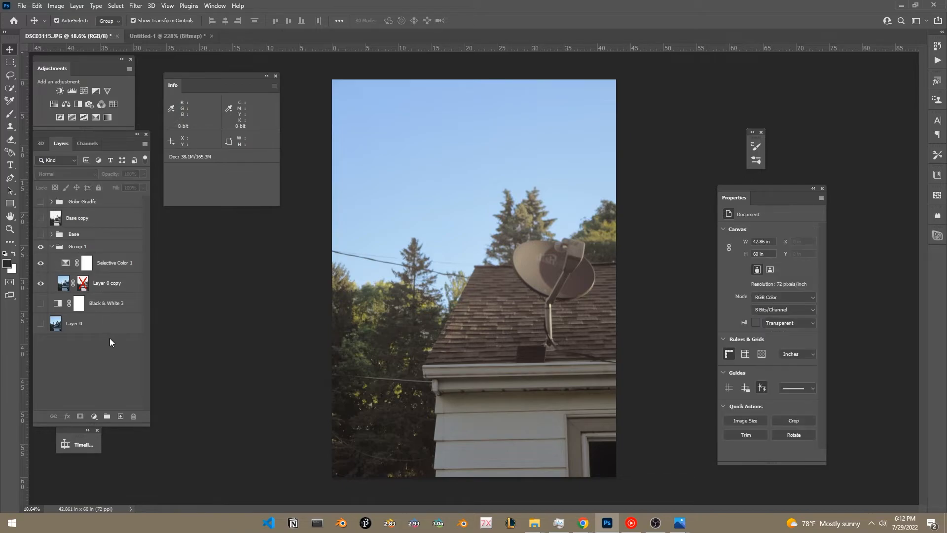
{"action": "left_click", "coordinate": [121, 272], "text": "alt"}
{"action": "right_click", "coordinate": [80, 283]}
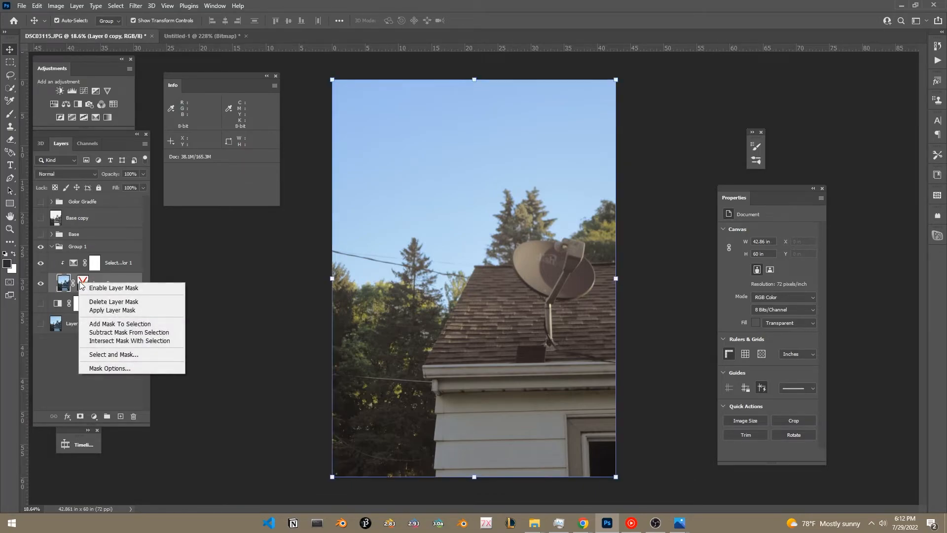
{"action": "left_click", "coordinate": [114, 287]}
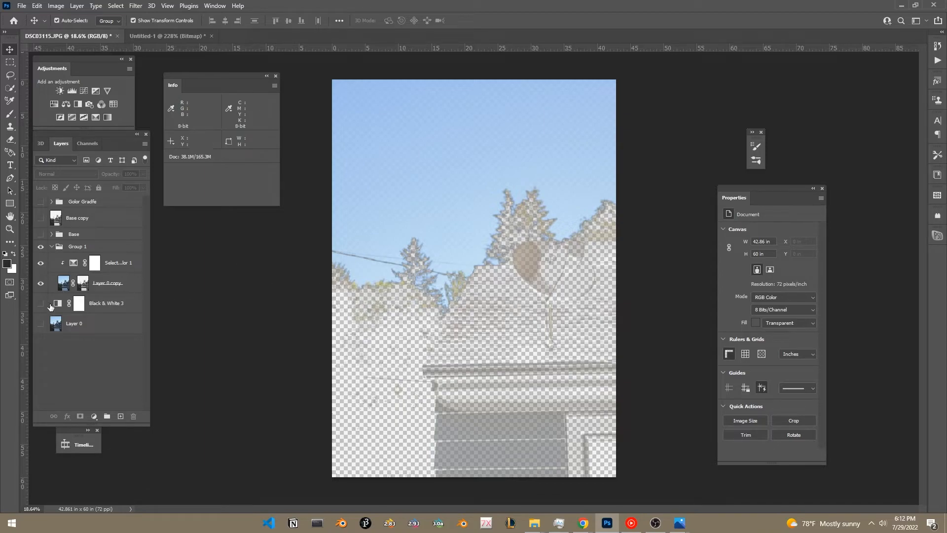
- Show Layer 0 and Black & White 3, and invert the layer mask of Layer 0 copy
{"action": "mouse_move", "coordinate": [42, 326]}
{"action": "left_mouse_down"}
{"action": "mouse_move", "coordinate": [42, 319]}
{"action": "mouse_move", "coordinate": [42, 330]}
{"action": "left_mouse_up"}
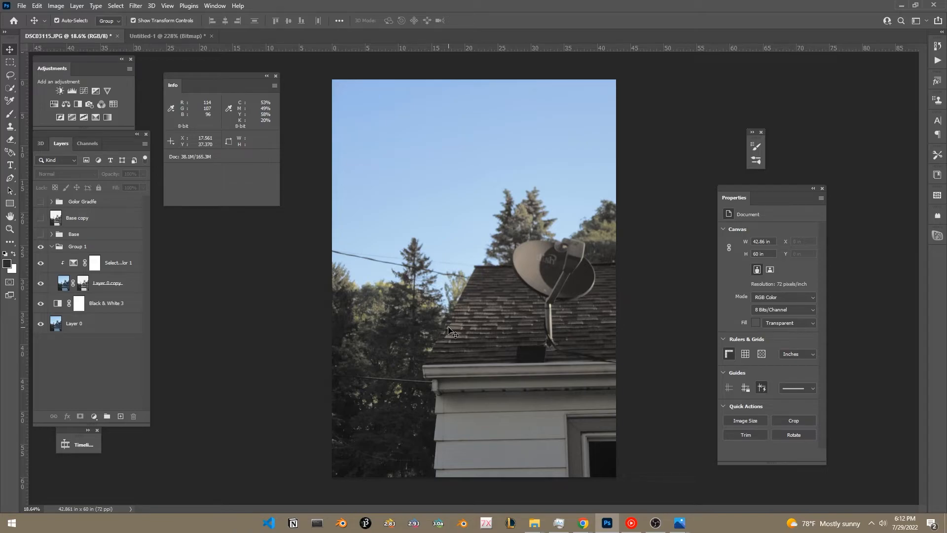
{"action": "left_click", "coordinate": [83, 283], "text": "alt"}
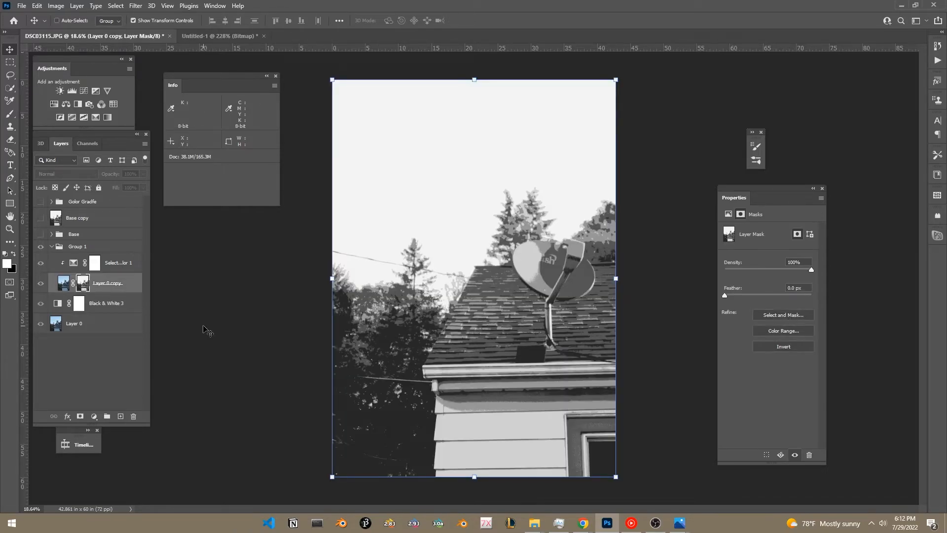
{"action": "key", "text": "ctrl+i"}
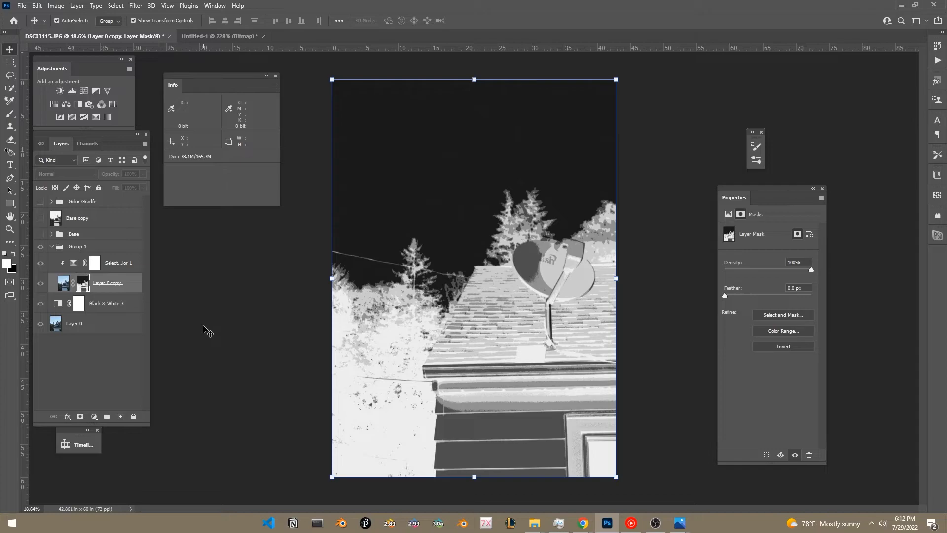
{"action": "left_click", "coordinate": [83, 284], "text": "alt"}
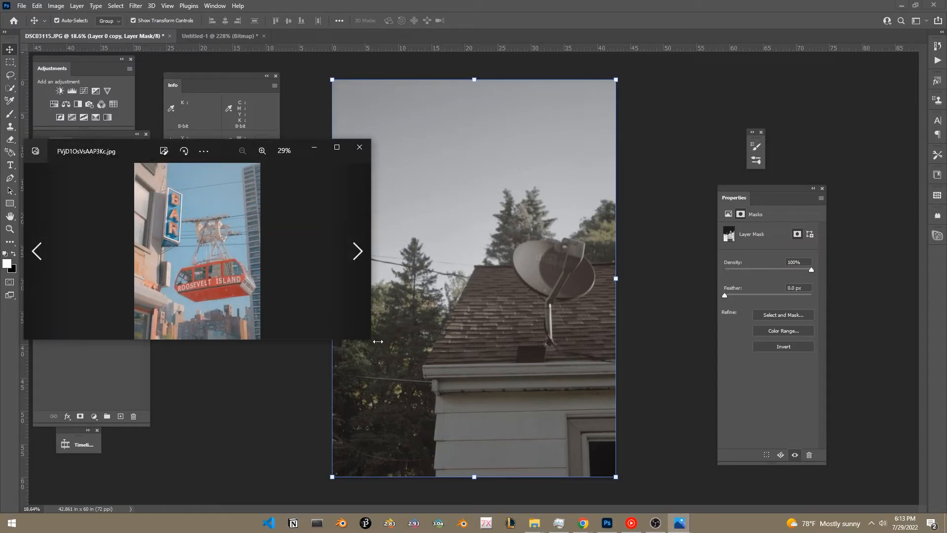
- Examine the reference photo FVjD1OsVsAAP3Kc.jpg at a larger size and close it, returning to the Layer 0 copy mask
{"action": "left_click_drag", "start_coordinate": [371, 339], "coordinate": [346, 472]}
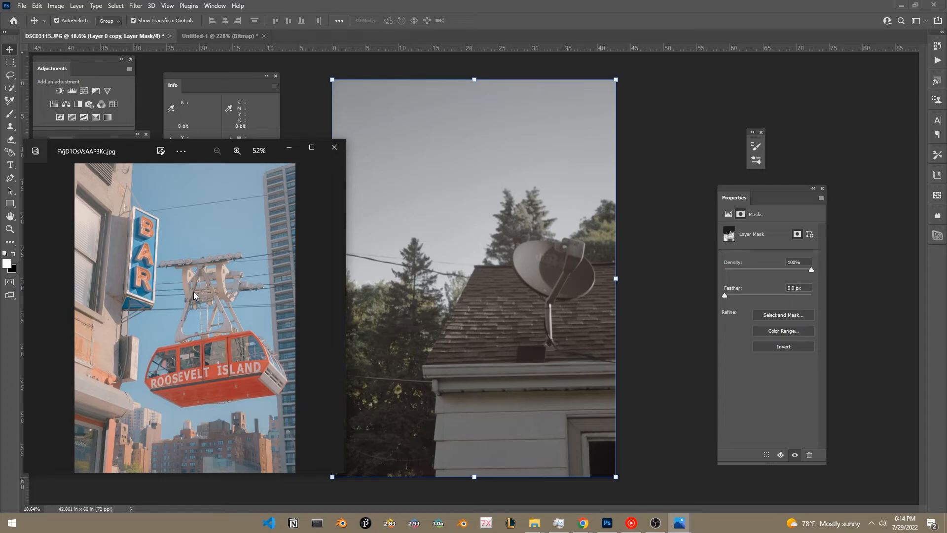
{"action": "left_click", "coordinate": [338, 156]}
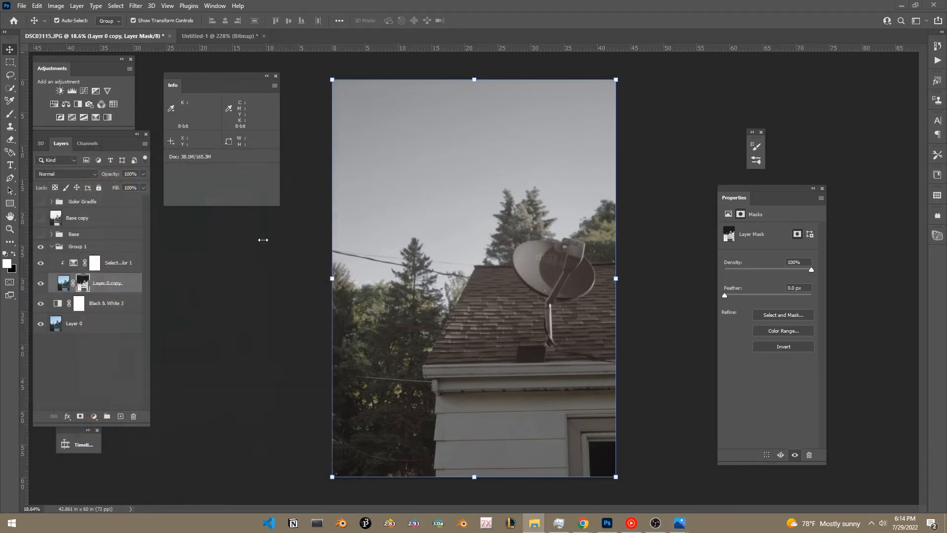
{"action": "left_click", "coordinate": [83, 283], "text": "alt"}
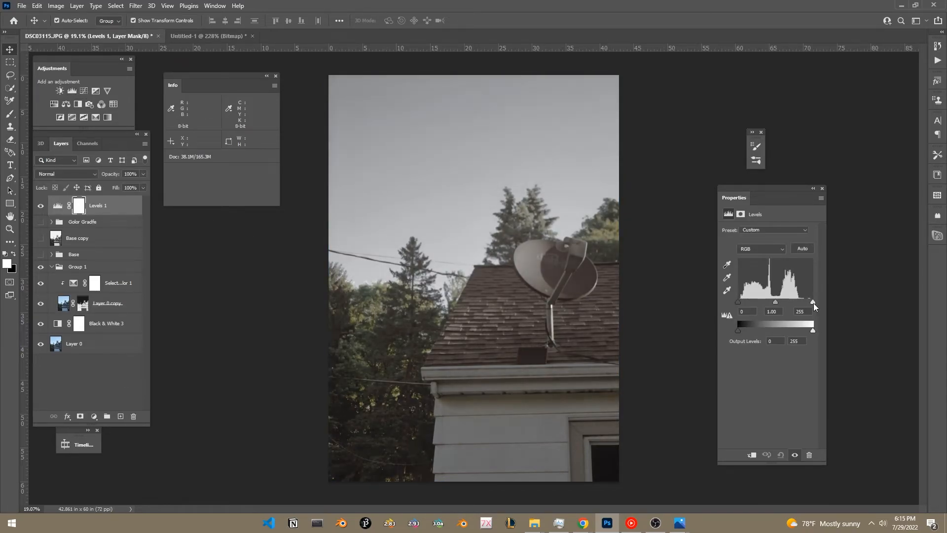
- Set the white input of the top Levels adjustment to 210 and add a Vibrance adjustment with raised vibrance and saturation
{"action": "left_click_drag", "start_coordinate": [813, 302], "coordinate": [799, 302]}
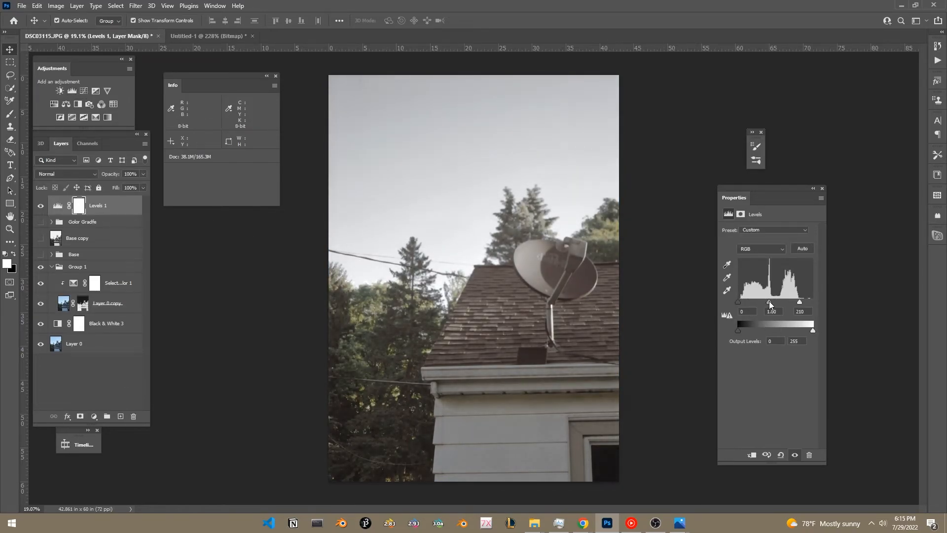
{"action": "left_click", "coordinate": [108, 91]}
{"action": "left_click_drag", "start_coordinate": [767, 237], "coordinate": [781, 239]}
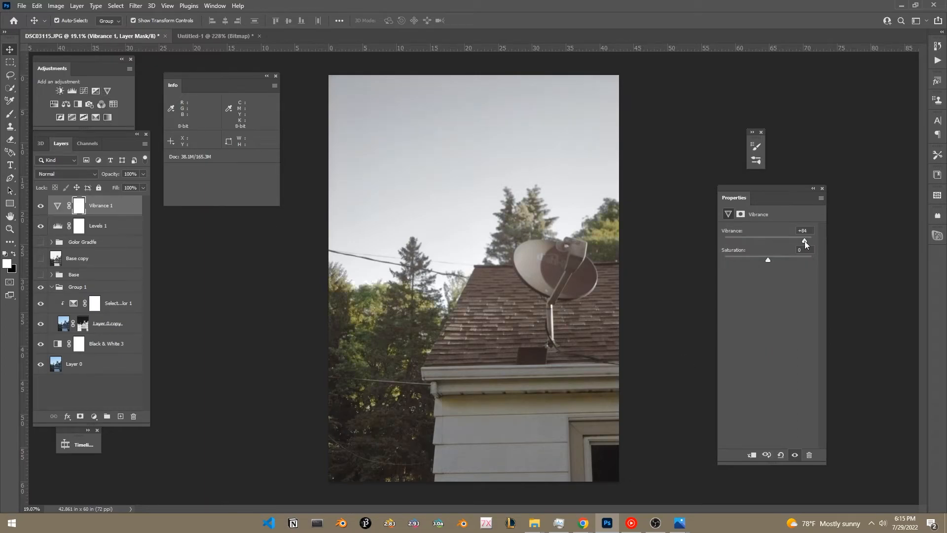
{"action": "left_click_drag", "start_coordinate": [769, 258], "coordinate": [778, 259]}
- Add a Color Balance adjustment on top and save the document as DSC03115.psd in the faded-color-twitter folder
{"action": "left_click", "coordinate": [65, 104]}
{"action": "key", "text": "ctrl+shift+s"}
{"action": "left_click", "coordinate": [750, 413]}
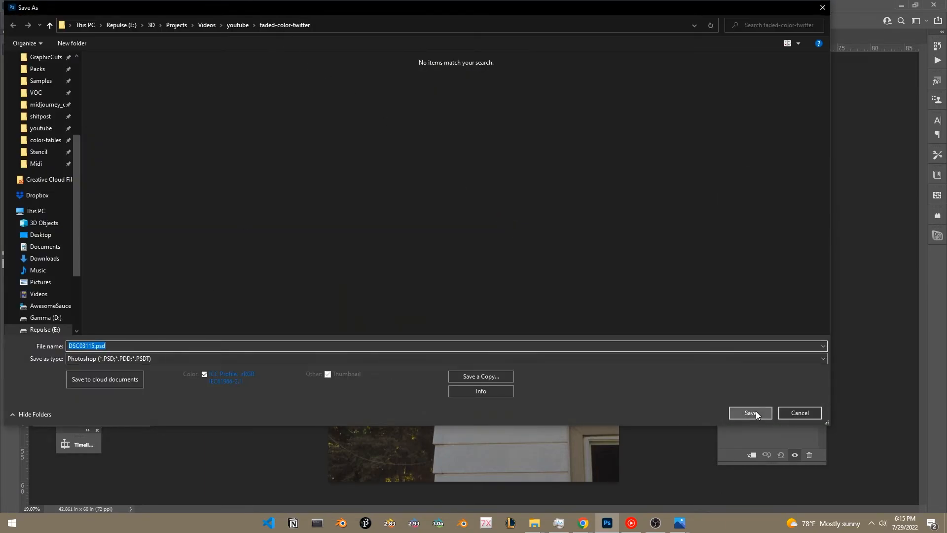
{"action": "key", "text": "Return"}
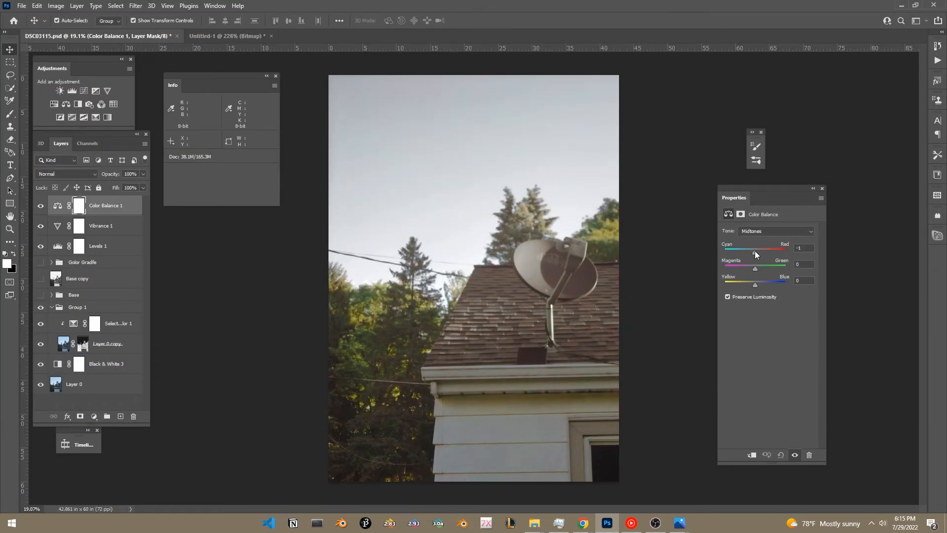
- Set the Color Balance midtones to -2 on the cyan–red axis and the white input of Levels 1 to 200
{"action": "left_click", "coordinate": [770, 231]}
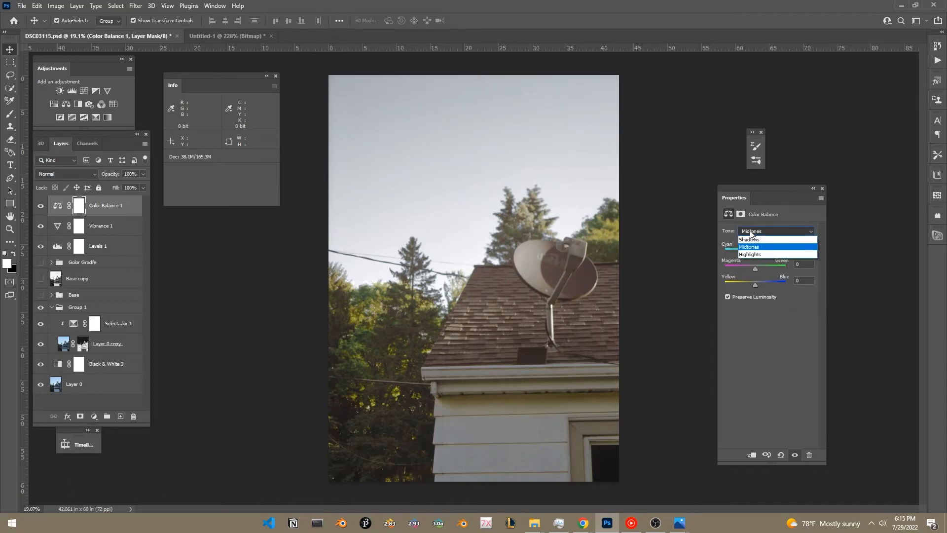
{"action": "left_click", "coordinate": [766, 249]}
{"action": "left_click", "coordinate": [113, 243]}
{"action": "left_click_drag", "start_coordinate": [813, 330], "coordinate": [814, 330]}
{"action": "left_click_drag", "start_coordinate": [799, 302], "coordinate": [796, 302]}
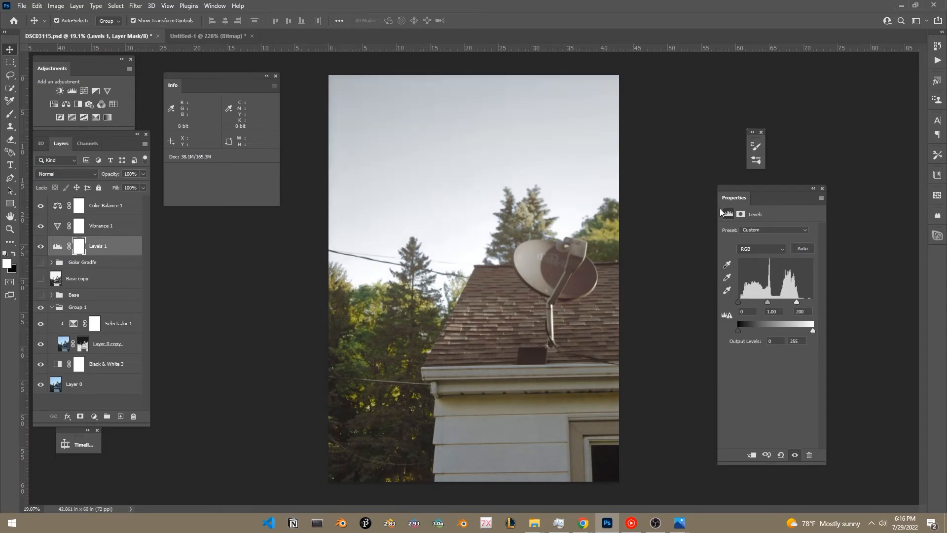
- Try shifting the Color Balance midtones strongly toward cyan and undo the change
{"action": "left_click", "coordinate": [108, 210]}
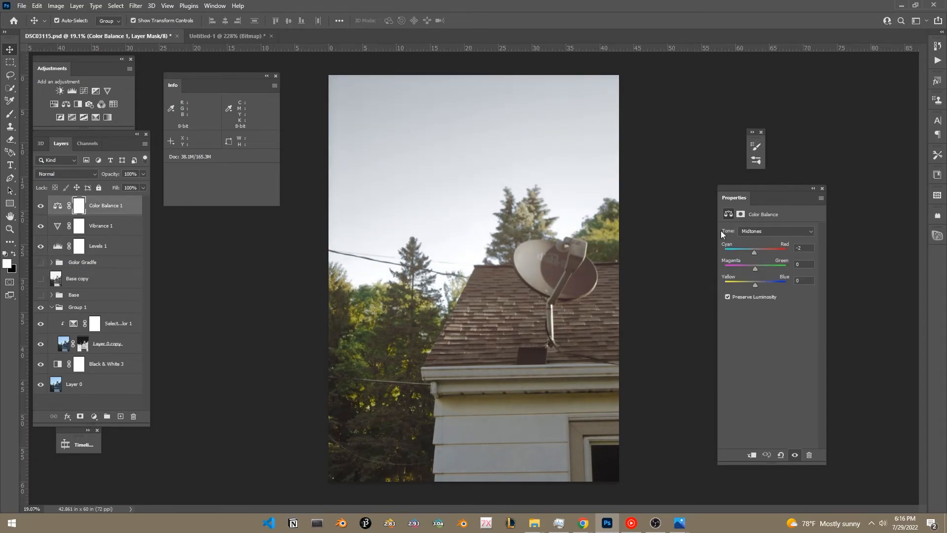
{"action": "left_click_drag", "start_coordinate": [740, 252], "coordinate": [718, 251]}
{"action": "key", "text": "ctrl+z"}
- Create a new empty layer above Color Balance 1 and activate the Gradient tool
{"action": "left_click", "coordinate": [121, 416]}
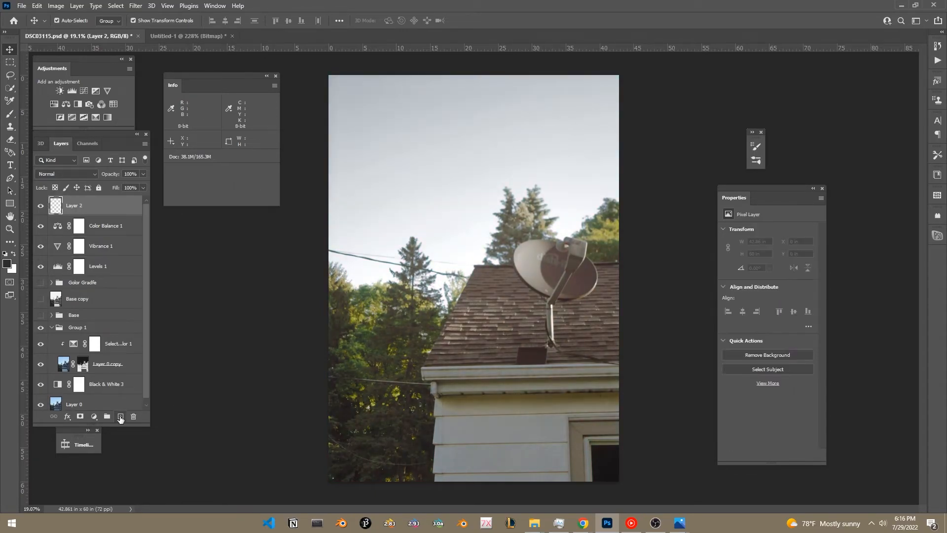
{"action": "key", "text": "g"}
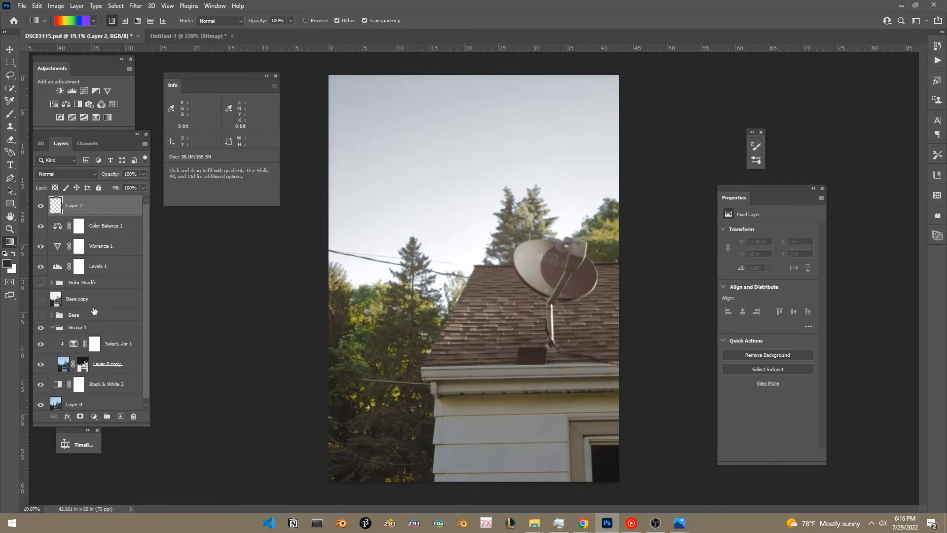
- Select the sky from Layer 0 and add a Hue/Saturation adjustment masked to that selection above Layer 2
{"action": "scroll", "coordinate": [104, 321], "scroll_direction": "down", "scroll_amount": 1}
{"action": "left_click", "coordinate": [106, 400]}
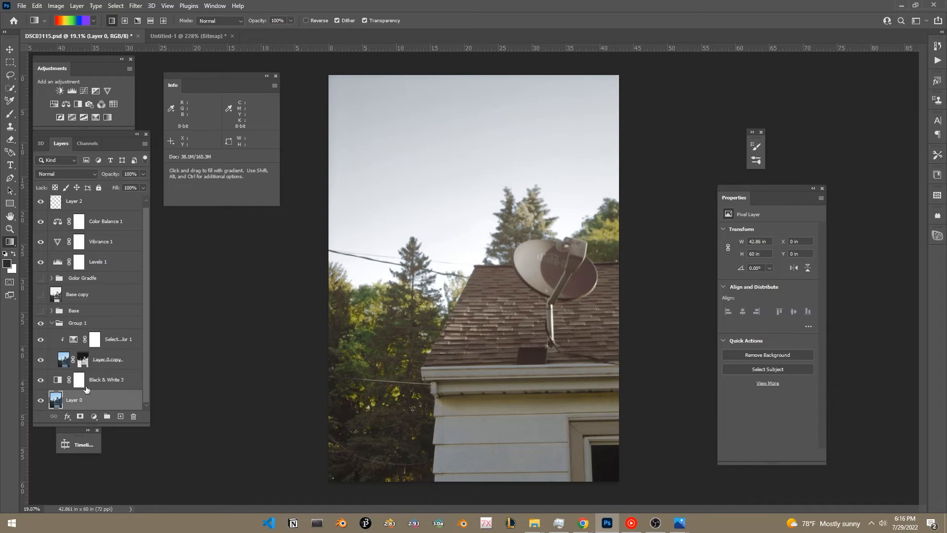
{"action": "left_click", "coordinate": [136, 6]}
{"action": "mouse_move", "coordinate": [115, 5]}
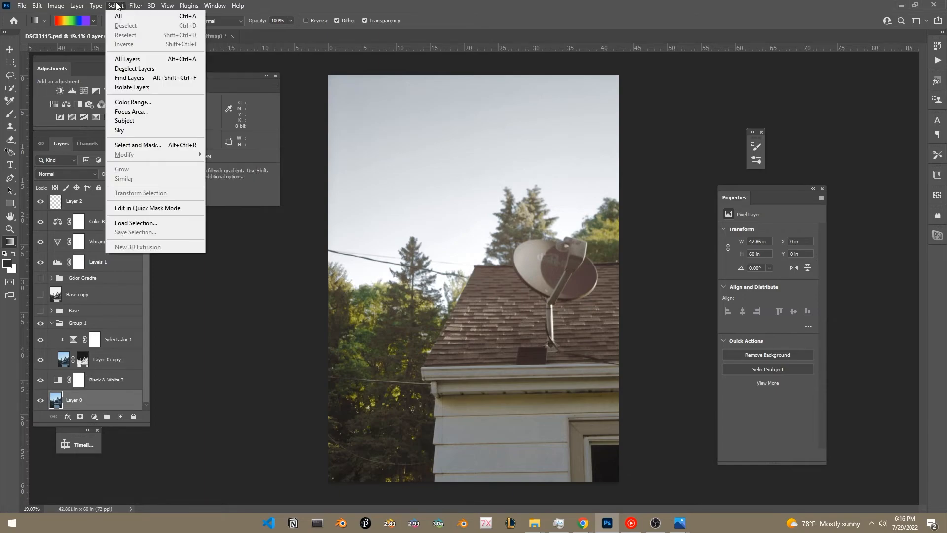
{"action": "left_click", "coordinate": [142, 130]}
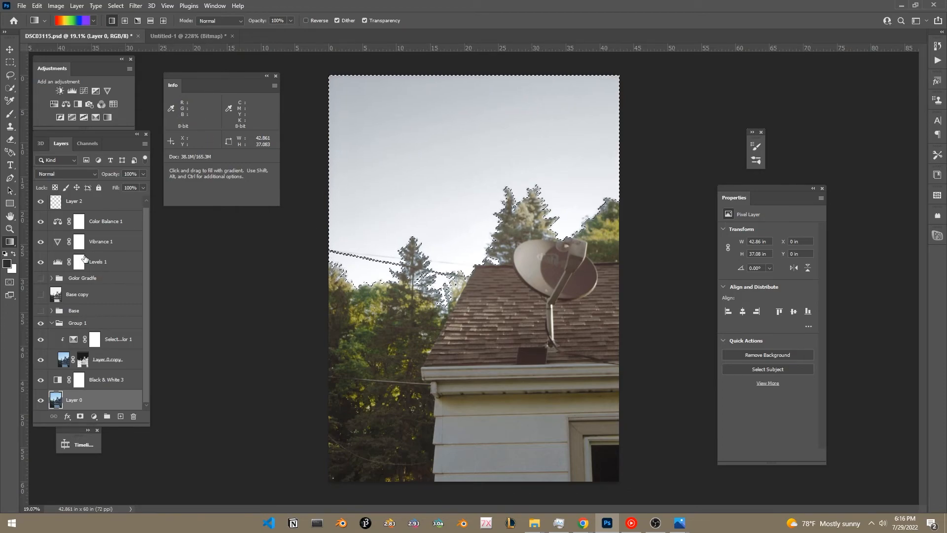
{"action": "left_click", "coordinate": [93, 204]}
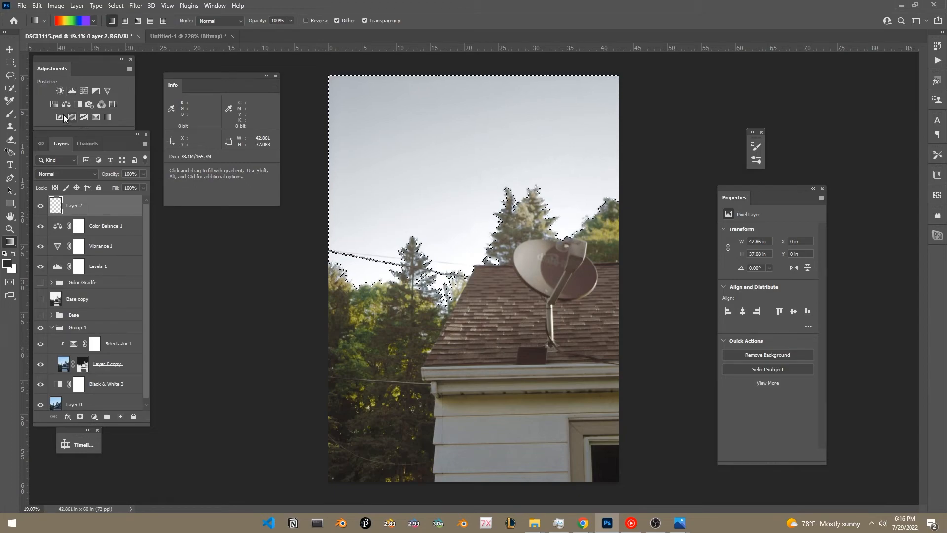
{"action": "left_click", "coordinate": [55, 104]}
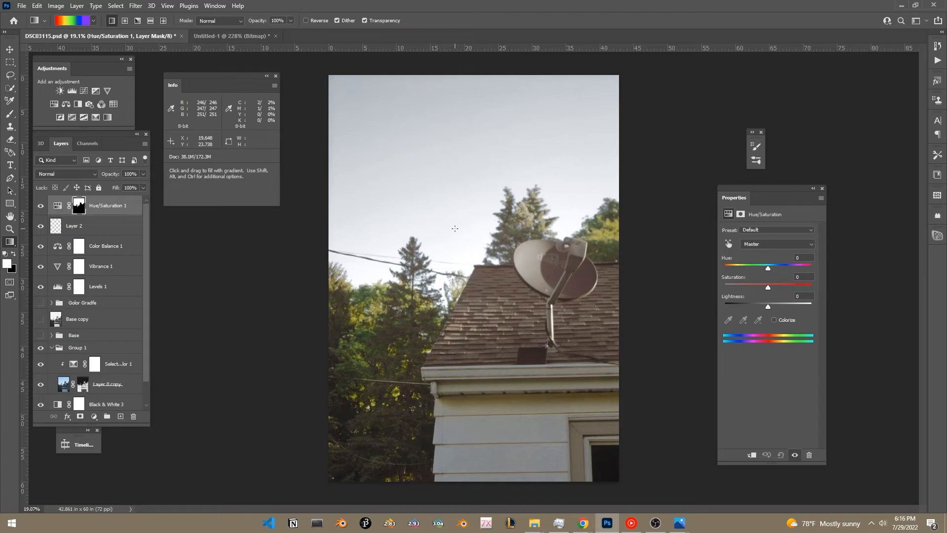
- Try a hue of -169, saturation of +100 and lightness of -42 on the sky's Hue/Saturation adjustment
{"action": "left_click_drag", "start_coordinate": [768, 267], "coordinate": [726, 268]}
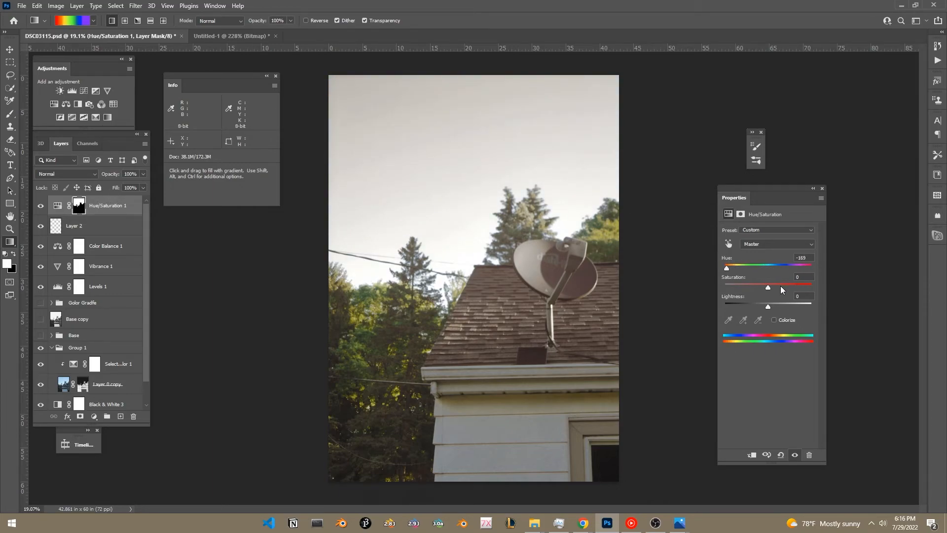
{"action": "left_click_drag", "start_coordinate": [793, 288], "coordinate": [818, 286]}
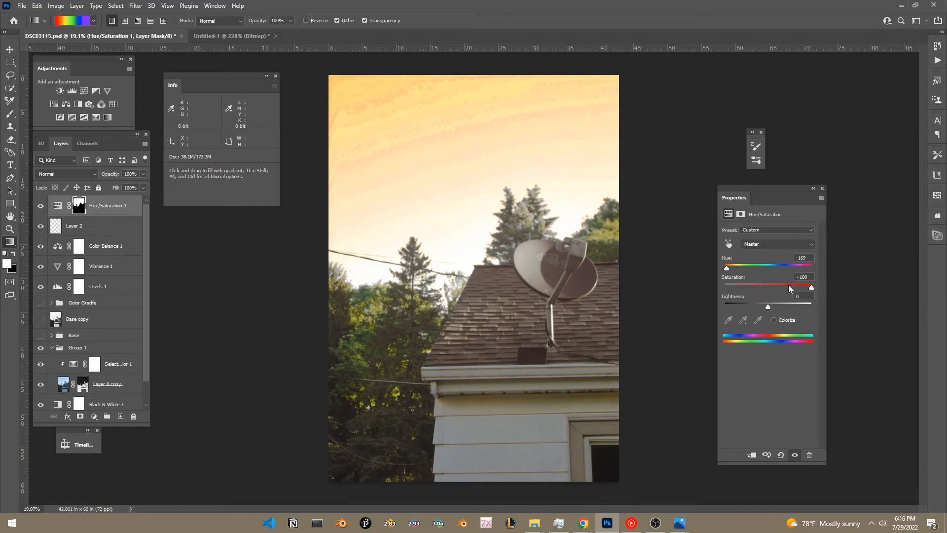
{"action": "left_click_drag", "start_coordinate": [774, 307], "coordinate": [750, 308]}
{"action": "scroll", "coordinate": [400, 131], "scroll_direction": "up", "scroll_amount": 4}
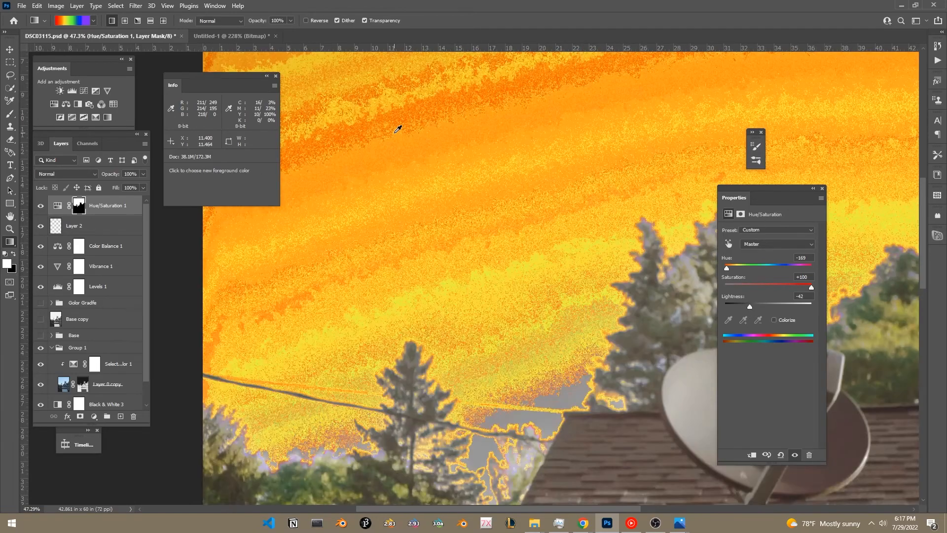
{"action": "scroll", "coordinate": [510, 303], "scroll_direction": "down", "scroll_amount": 4}
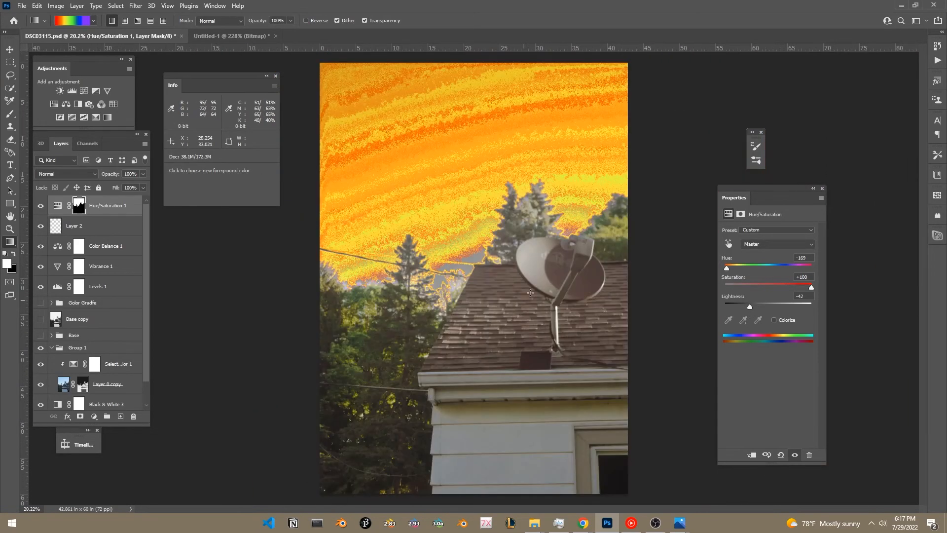
- Try a hue of -23, saturation of +67 and lightness of +22 on the sky's Hue/Saturation adjustment
{"action": "left_click_drag", "start_coordinate": [728, 268], "coordinate": [741, 269]}
{"action": "left_click_drag", "start_coordinate": [812, 287], "coordinate": [778, 304]}
{"action": "left_click_drag", "start_coordinate": [762, 265], "coordinate": [798, 285]}
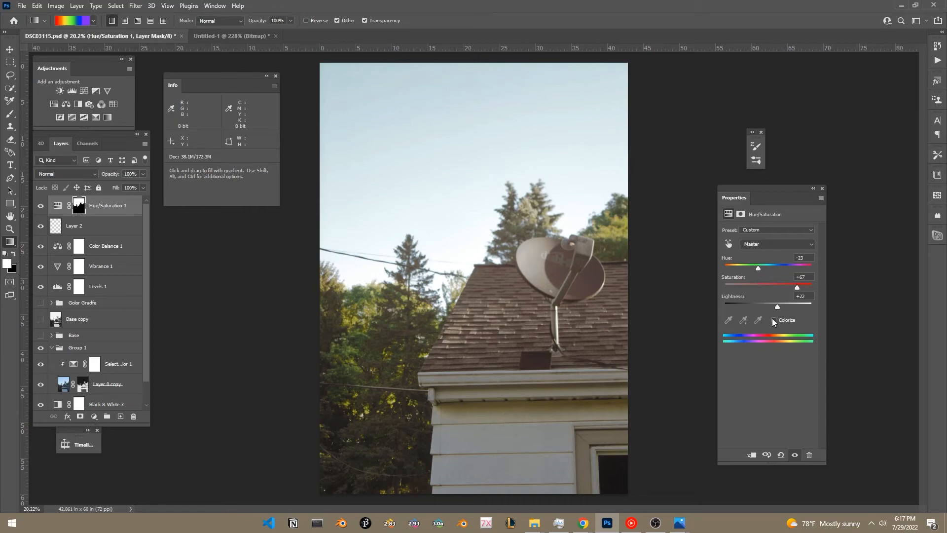
- Enable Colorize for the sky's Hue/Saturation adjustment and set hue to 213, saturation to 72 and lightness to +25
{"action": "left_click", "coordinate": [774, 320]}
{"action": "left_click", "coordinate": [758, 267]}
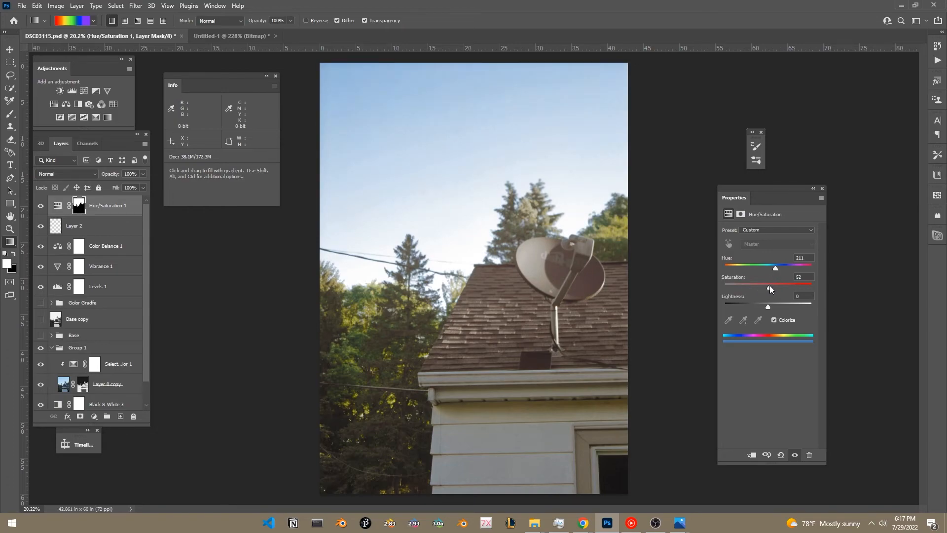
{"action": "scroll", "coordinate": [448, 199], "scroll_direction": "down", "scroll_amount": 2}
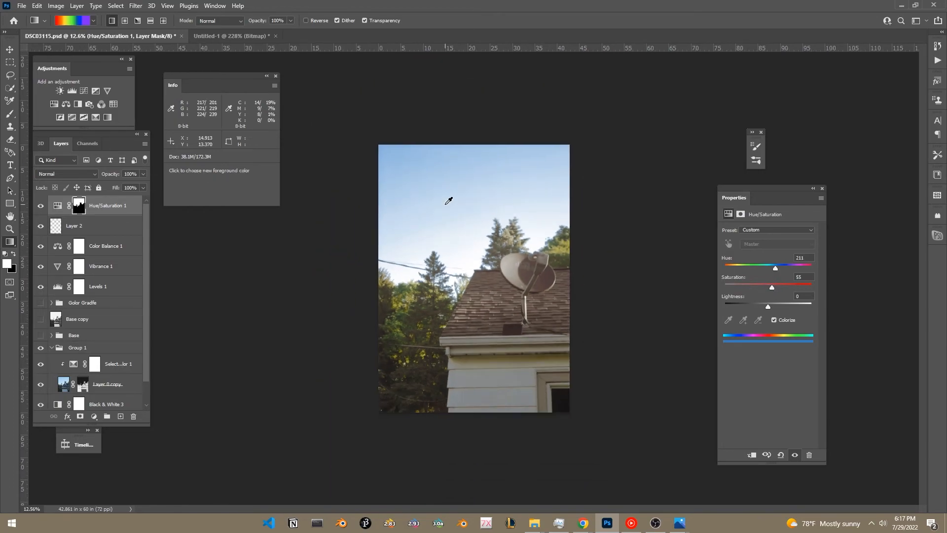
{"action": "left_click_drag", "start_coordinate": [775, 270], "coordinate": [777, 262]}
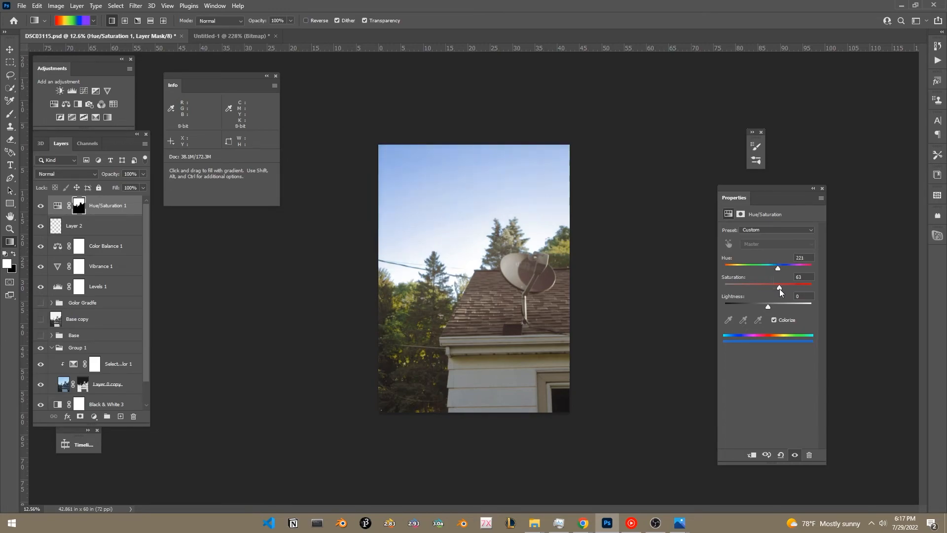
{"action": "left_click_drag", "start_coordinate": [768, 305], "coordinate": [780, 304]}
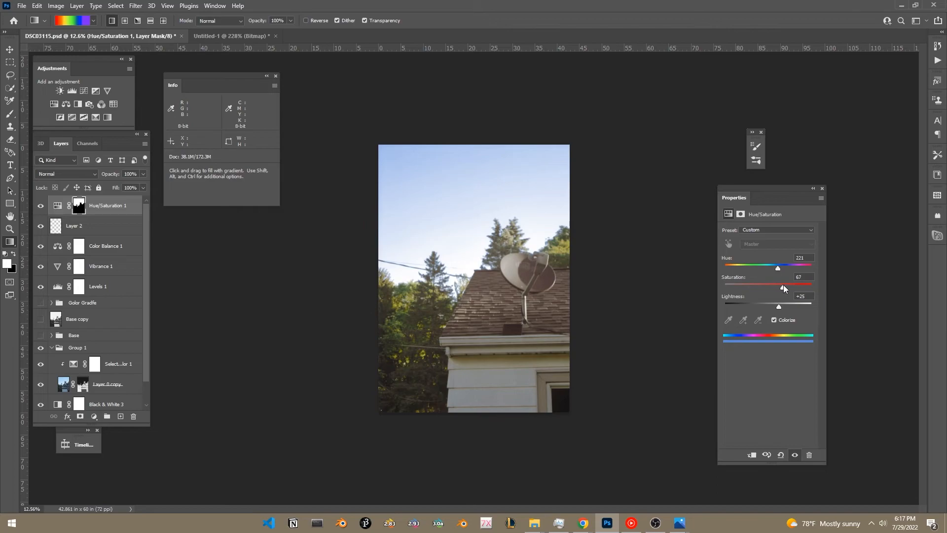
{"action": "left_click_drag", "start_coordinate": [778, 268], "coordinate": [777, 268]}
{"action": "scroll", "coordinate": [547, 274], "scroll_direction": "down", "scroll_amount": 3}
{"action": "scroll", "coordinate": [560, 269], "scroll_direction": "up", "scroll_amount": 6}
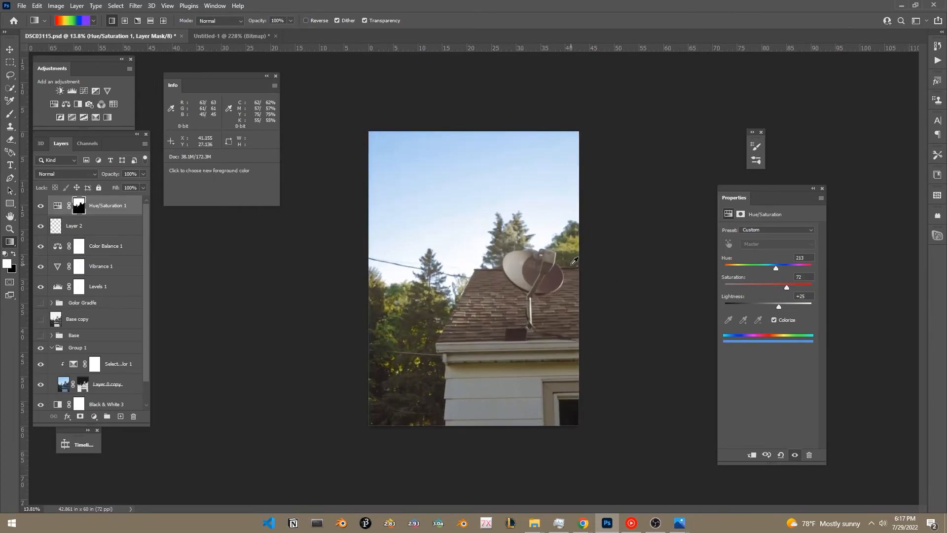
- Examine the graded photo up close and as a whole, and select the Color Balance 1 adjustment
{"action": "scroll", "coordinate": [488, 338], "scroll_direction": "up", "scroll_amount": 5}
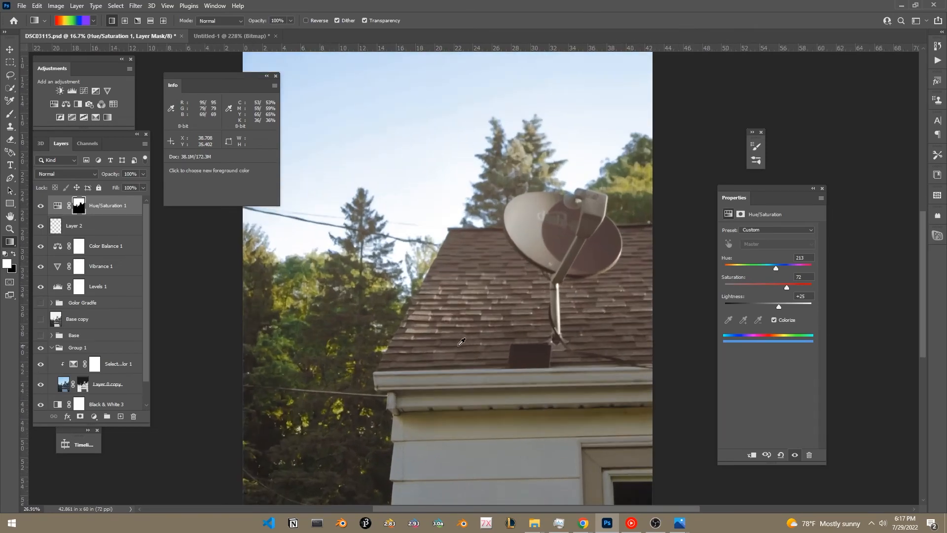
{"action": "scroll", "coordinate": [454, 344], "scroll_direction": "down", "scroll_amount": 5}
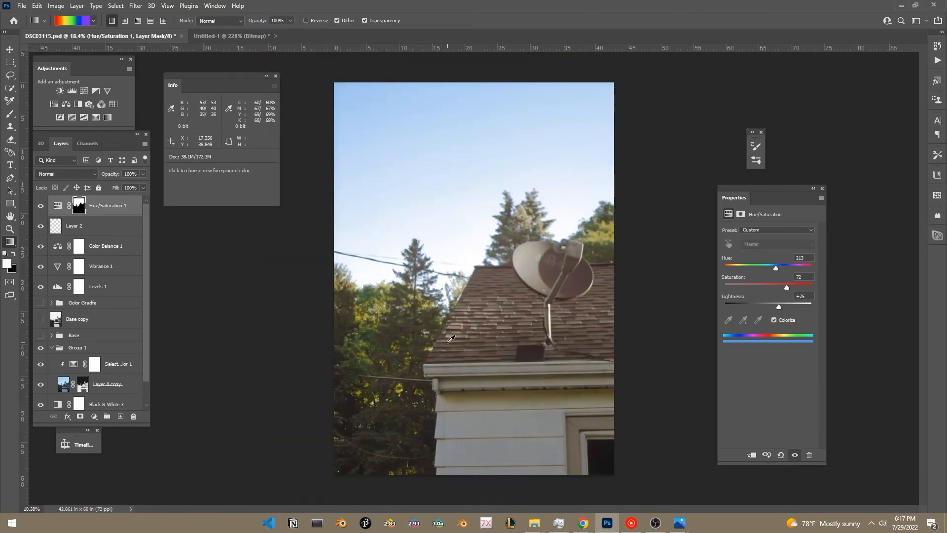
{"action": "scroll", "coordinate": [450, 339], "scroll_direction": "up", "scroll_amount": 1}
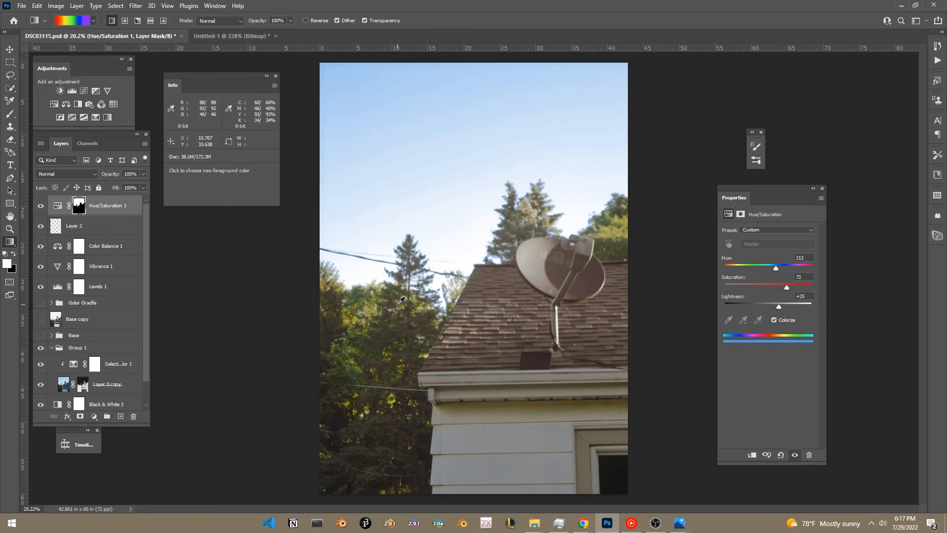
{"action": "scroll", "coordinate": [401, 300], "scroll_direction": "down", "scroll_amount": 3}
{"action": "left_click", "coordinate": [121, 248]}
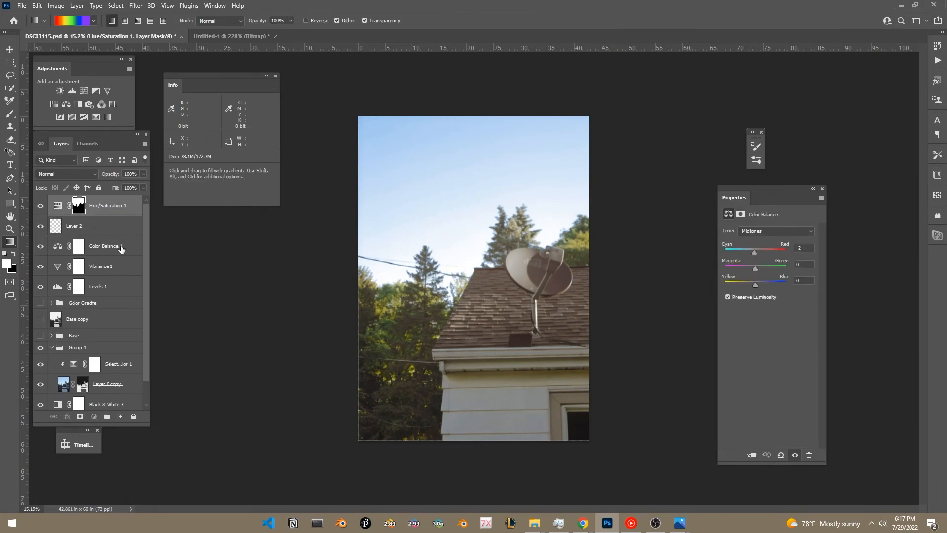
{"action": "scroll", "coordinate": [616, 294], "scroll_direction": "up", "scroll_amount": 2}
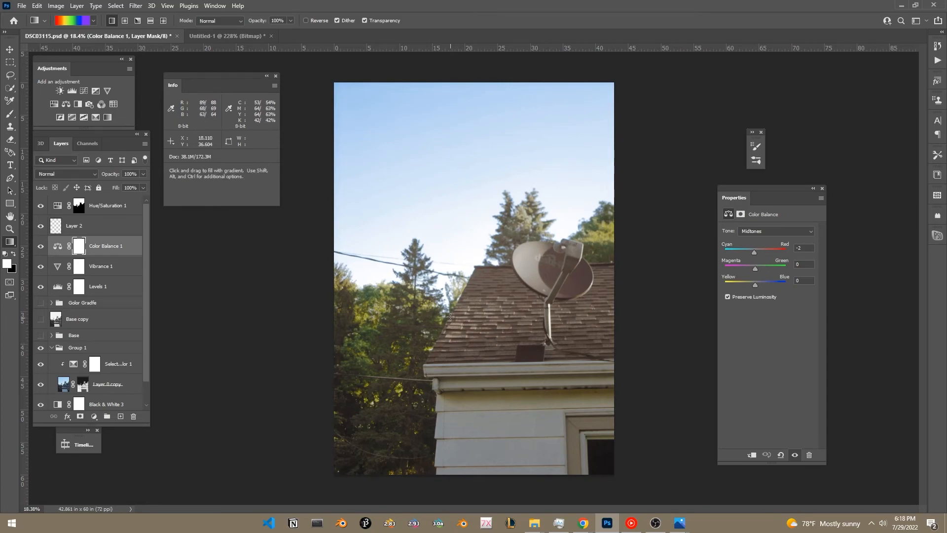
{"action": "scroll", "coordinate": [453, 403], "scroll_direction": "down", "scroll_amount": 3}
{"action": "scroll", "coordinate": [493, 416], "scroll_direction": "up", "scroll_amount": 3}
{"action": "scroll", "coordinate": [129, 395], "scroll_direction": "down", "scroll_amount": 1}
- Compare the photo before and after grading by repeatedly isolating Layer 0 and restoring the other layers
{"action": "left_click", "coordinate": [41, 400], "text": "alt"}
{"action": "left_click", "coordinate": [41, 400], "text": "alt"}
{"action": "left_click", "coordinate": [41, 401], "text": "alt"}
{"action": "left_click", "coordinate": [41, 401], "text": "alt"}
{"action": "left_click", "coordinate": [41, 401], "text": "alt"}
{"action": "left_click", "coordinate": [40, 401], "text": "alt"}
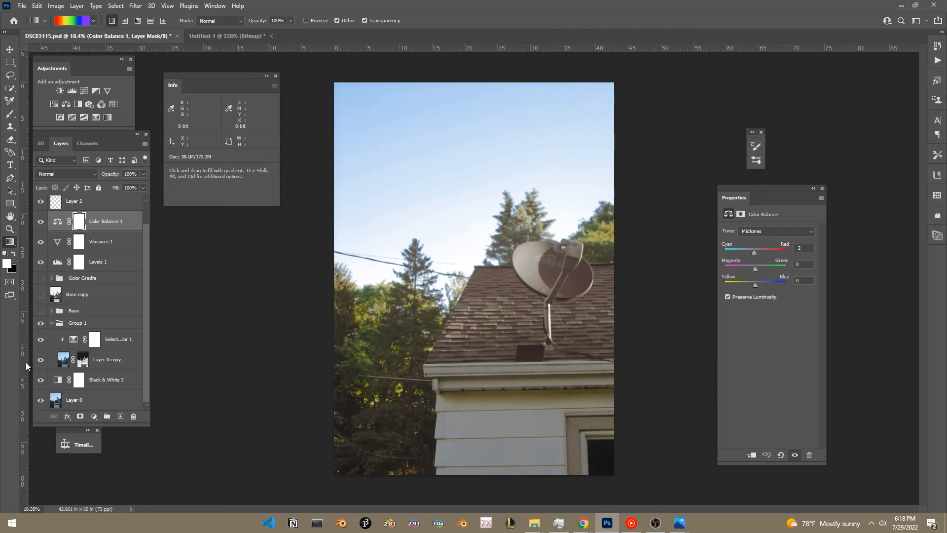
- Switch to File Explorer, place the Roosevelt Island reference photo beside the graded image for comparison, and move the window out of view
{"action": "key", "text": "alt+Tab"}
{"action": "left_click_drag", "start_coordinate": [472, 53], "coordinate": [139, 35]}
{"action": "key", "text": "alt"}
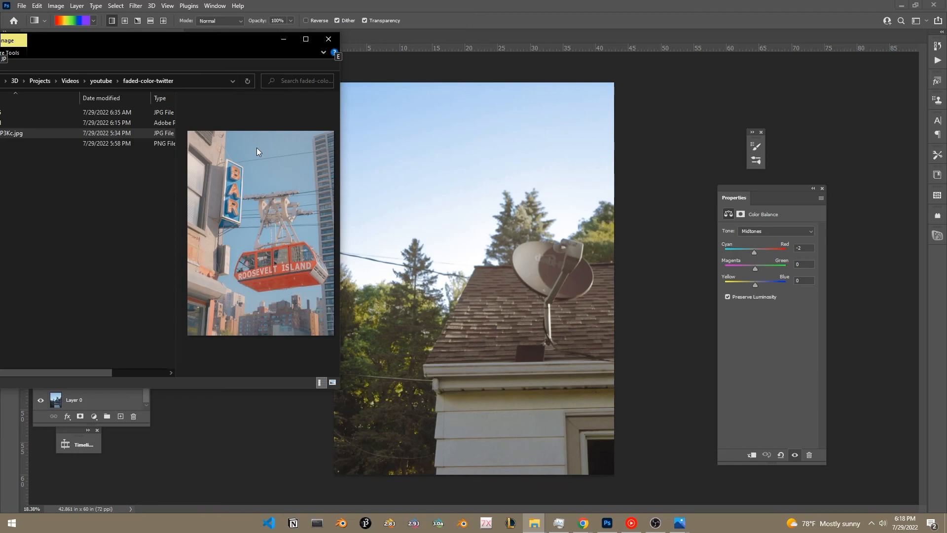
{"action": "left_click_drag", "start_coordinate": [157, 50], "coordinate": [169, 110]}
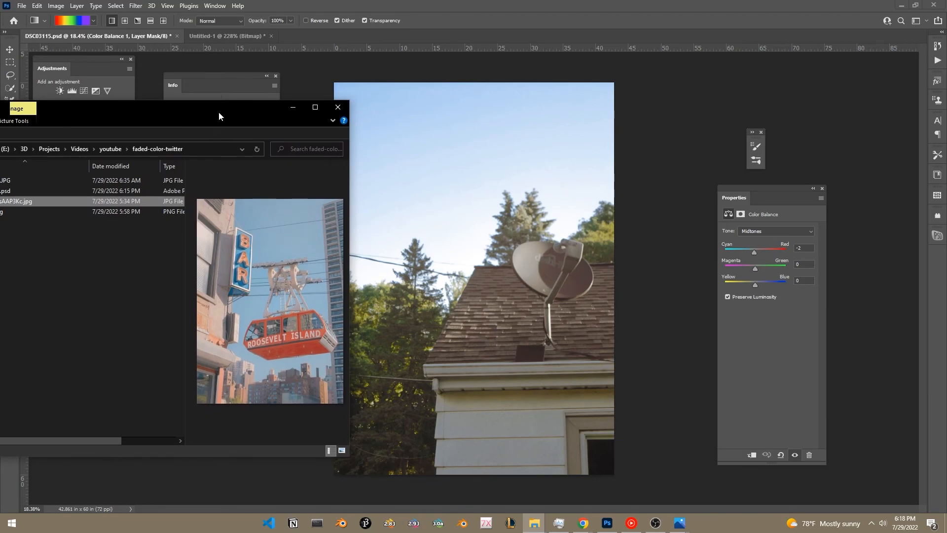
{"action": "left_click_drag", "start_coordinate": [219, 116], "coordinate": [0, 117]}
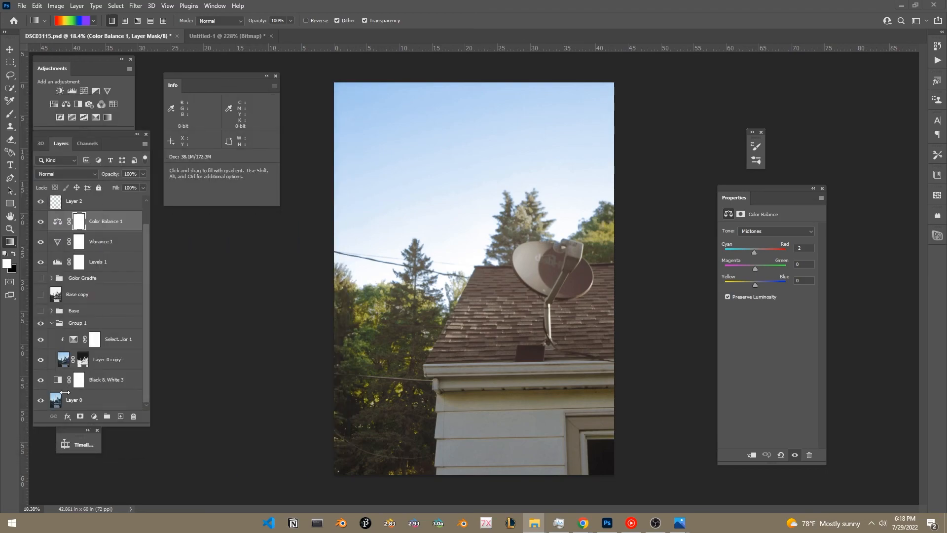
- Check the final grade against the original again by toggling all layers except Layer 0, leaving them shown
{"action": "left_click", "coordinate": [41, 400], "text": "alt"}
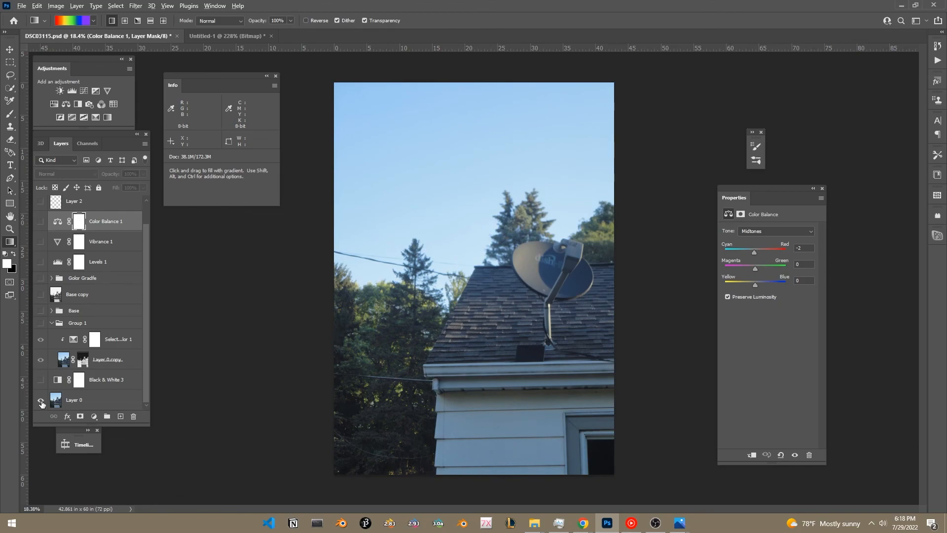
{"action": "left_click", "coordinate": [41, 400], "text": "alt"}
{"action": "scroll", "coordinate": [42, 403], "scroll_direction": "down", "scroll_amount": 1}
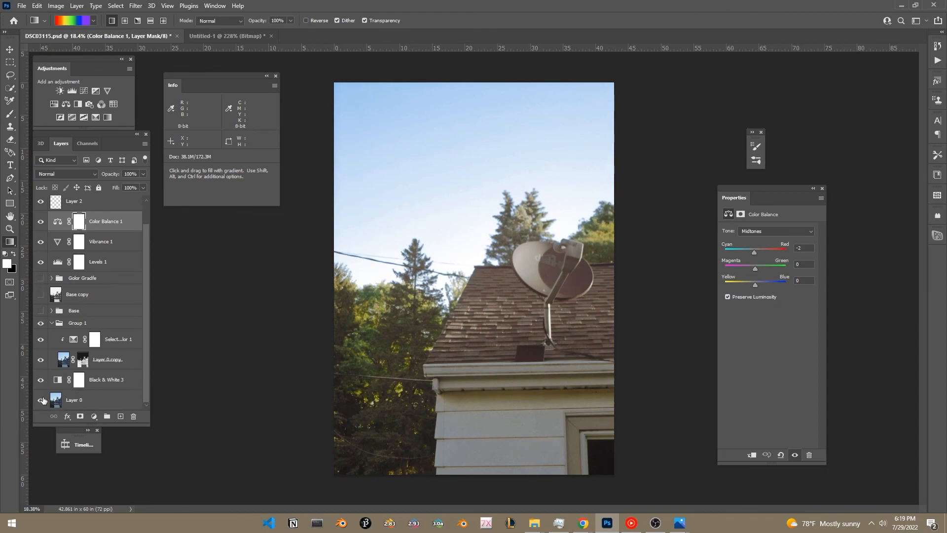
{"action": "left_click", "coordinate": [41, 400], "text": "alt"}
{"action": "left_click", "coordinate": [41, 401], "text": "alt"}
{"action": "left_click", "coordinate": [41, 400], "text": "alt"}
{"action": "left_click", "coordinate": [41, 400], "text": "alt"}
{"action": "left_click", "coordinate": [41, 400], "text": "alt"}
{"action": "left_click", "coordinate": [40, 400], "text": "alt"}
{"action": "left_click", "coordinate": [41, 401], "text": "alt"}
{"action": "left_click", "coordinate": [41, 400], "text": "alt"}
{"action": "left_click", "coordinate": [41, 400], "text": "alt"}
{"action": "left_click", "coordinate": [41, 400], "text": "alt"}
{"action": "scroll", "coordinate": [147, 198], "scroll_direction": "up", "scroll_amount": 1}
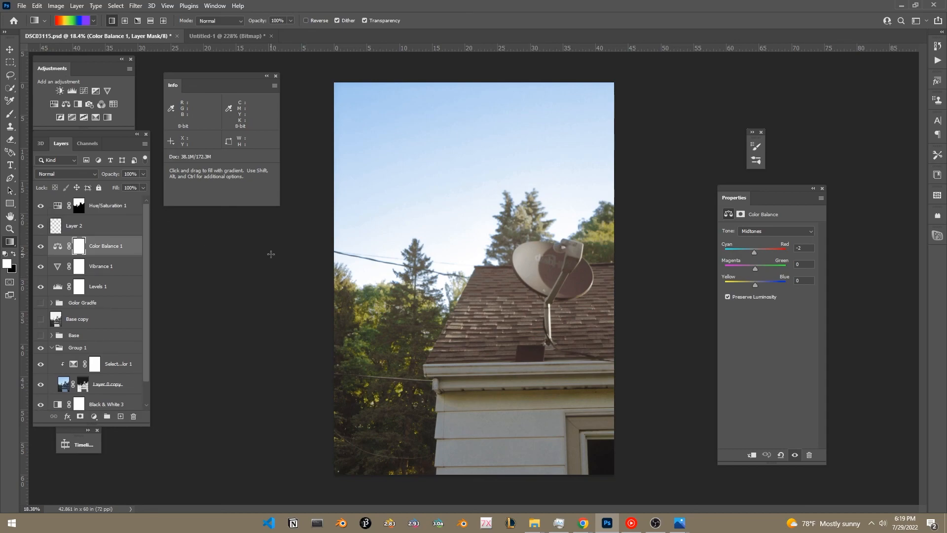